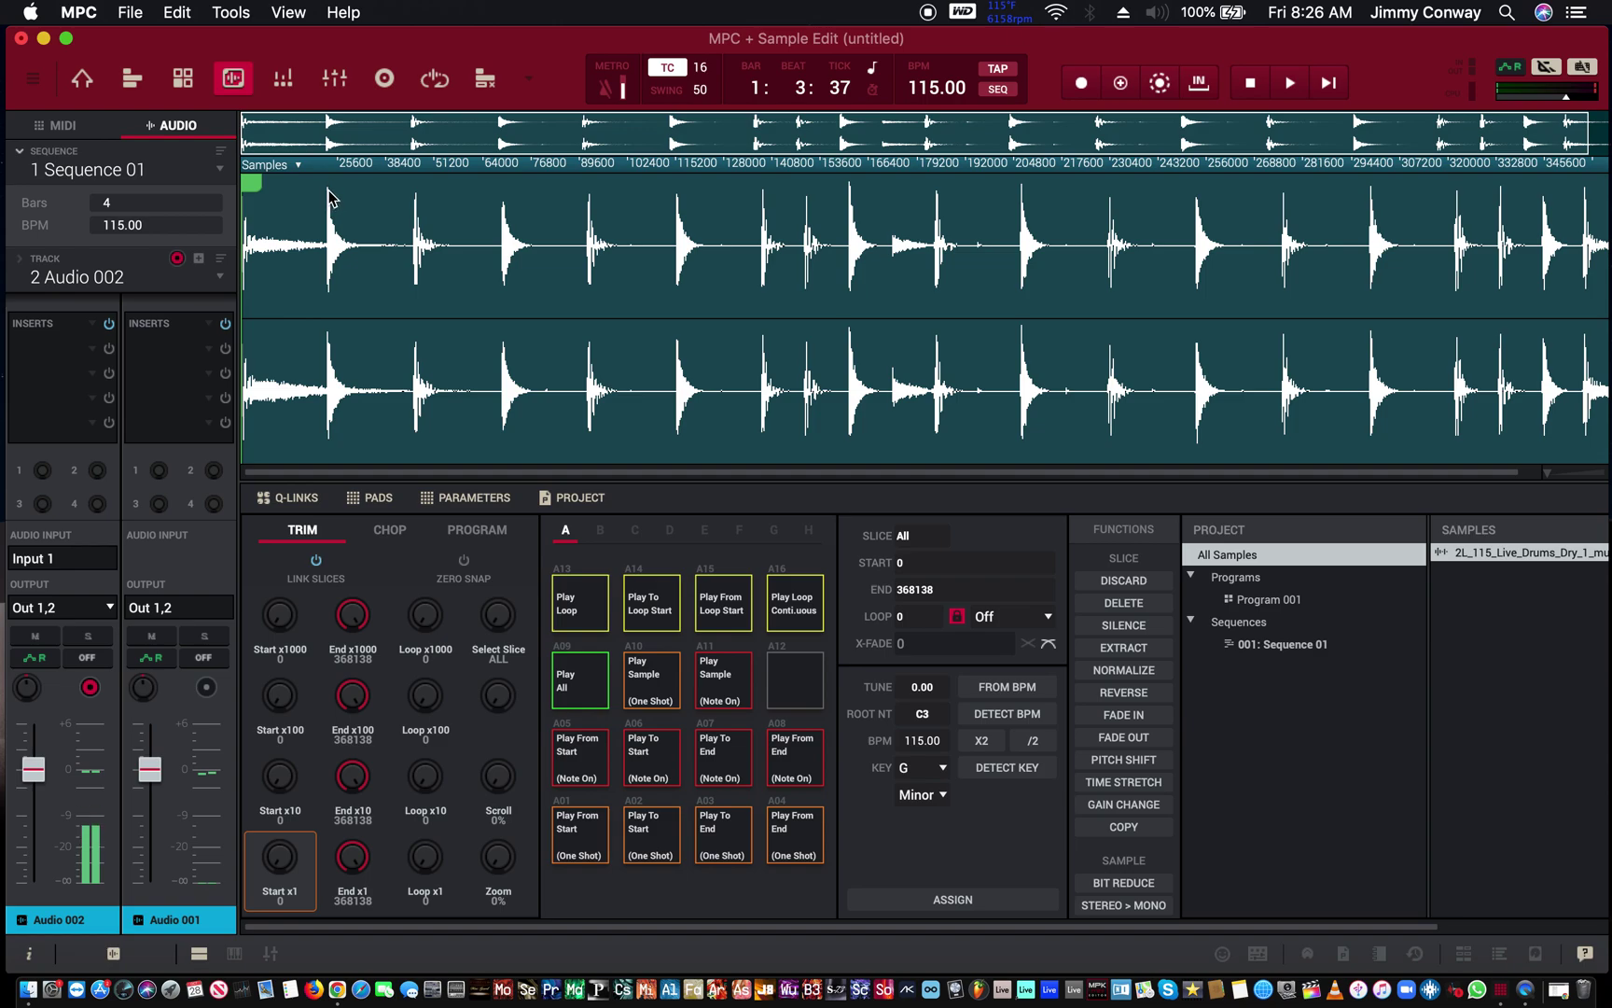
Zoom into the drum waveform to inspect individual hits, then zoom back out to the whole loop
{"action": "mouse_move", "coordinate": [331, 157]}
{"action": "left_mouse_down"}
{"action": "mouse_move", "coordinate": [331, 176]}
{"action": "mouse_move", "coordinate": [328, 142]}
{"action": "left_mouse_up"}
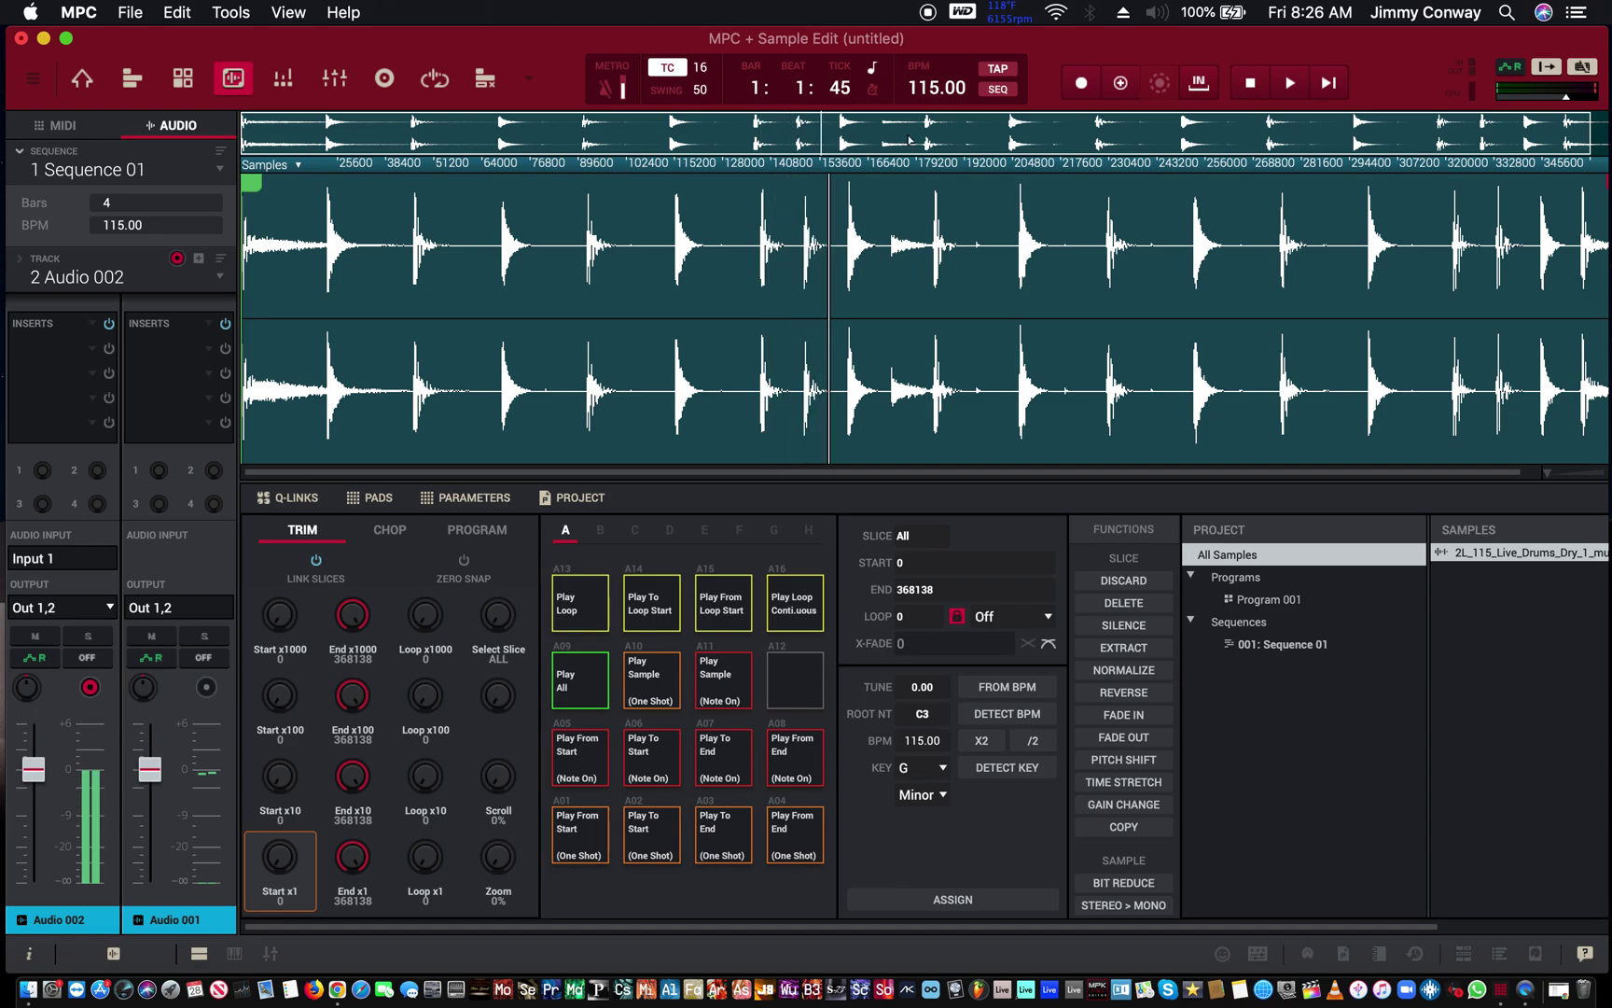
{"action": "left_click_drag", "start_coordinate": [909, 140], "coordinate": [996, 260]}
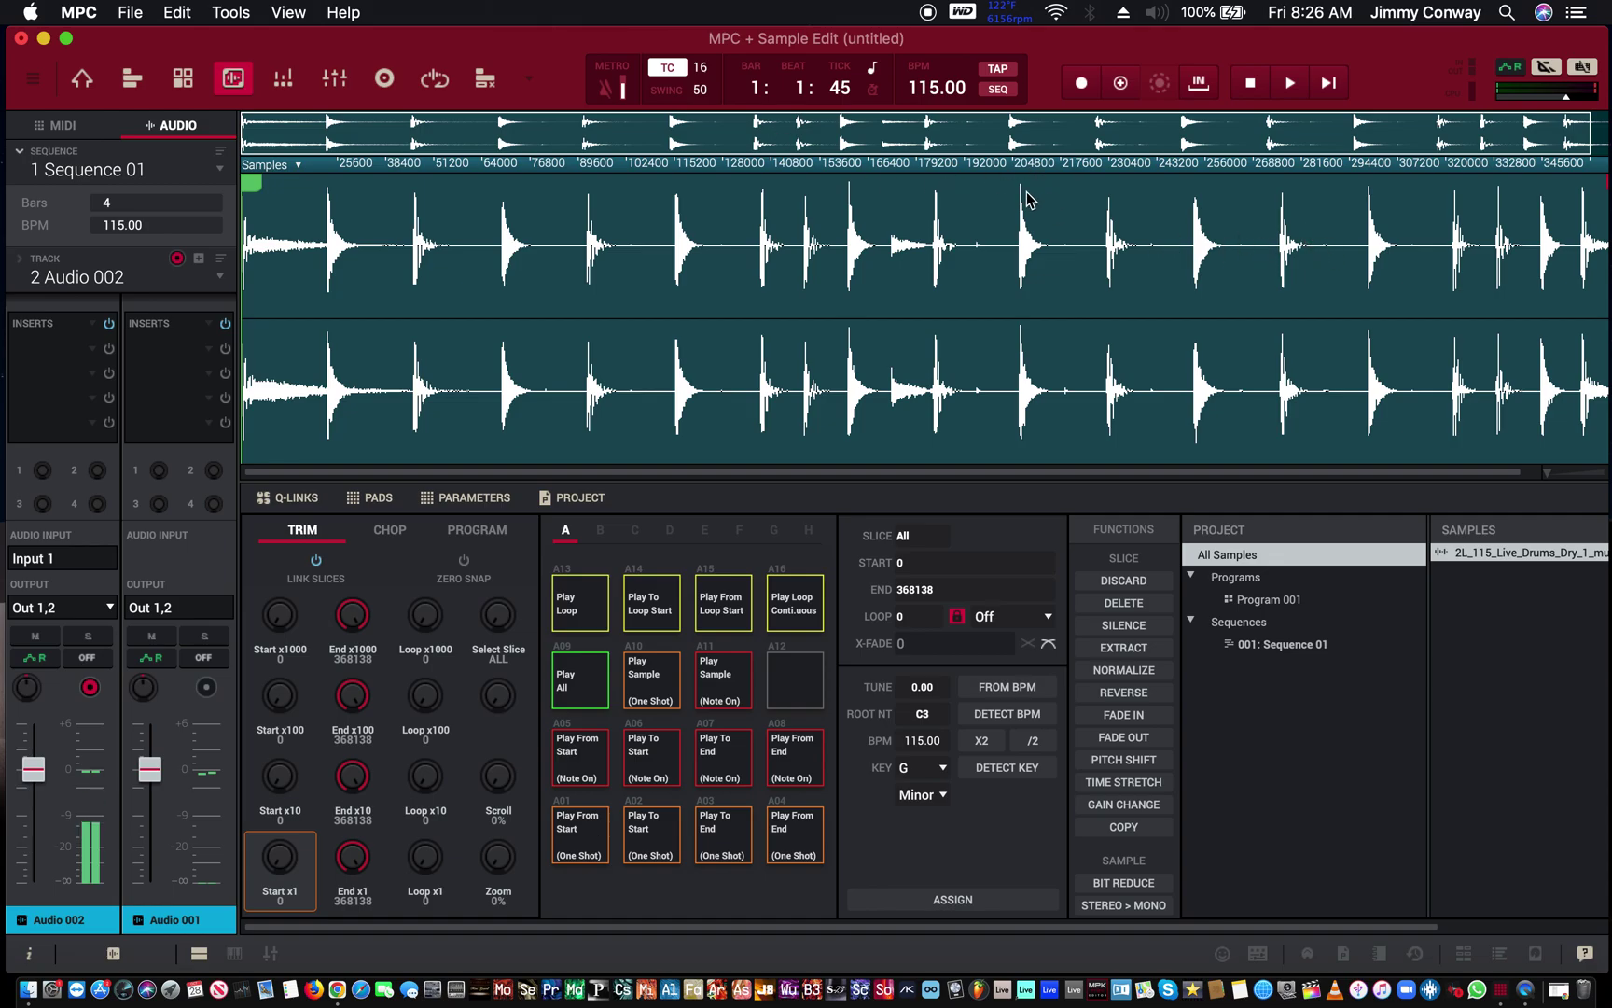
{"action": "left_click_drag", "start_coordinate": [986, 170], "coordinate": [961, 370]}
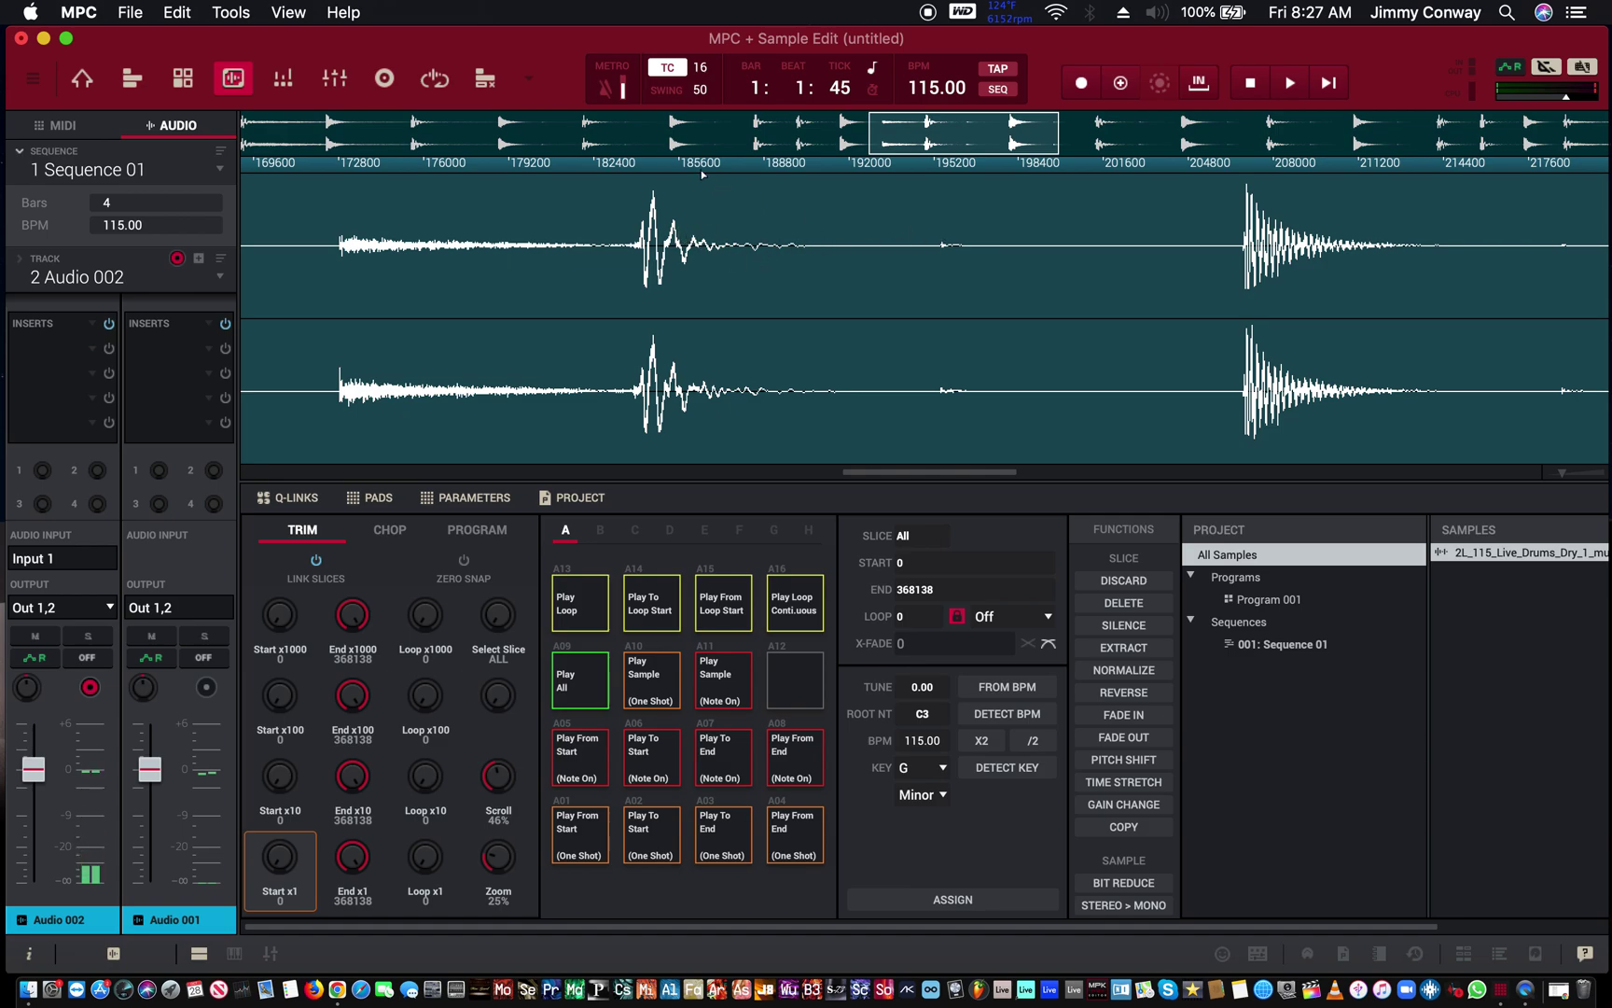
{"action": "left_click_drag", "start_coordinate": [690, 164], "coordinate": [679, 4]}
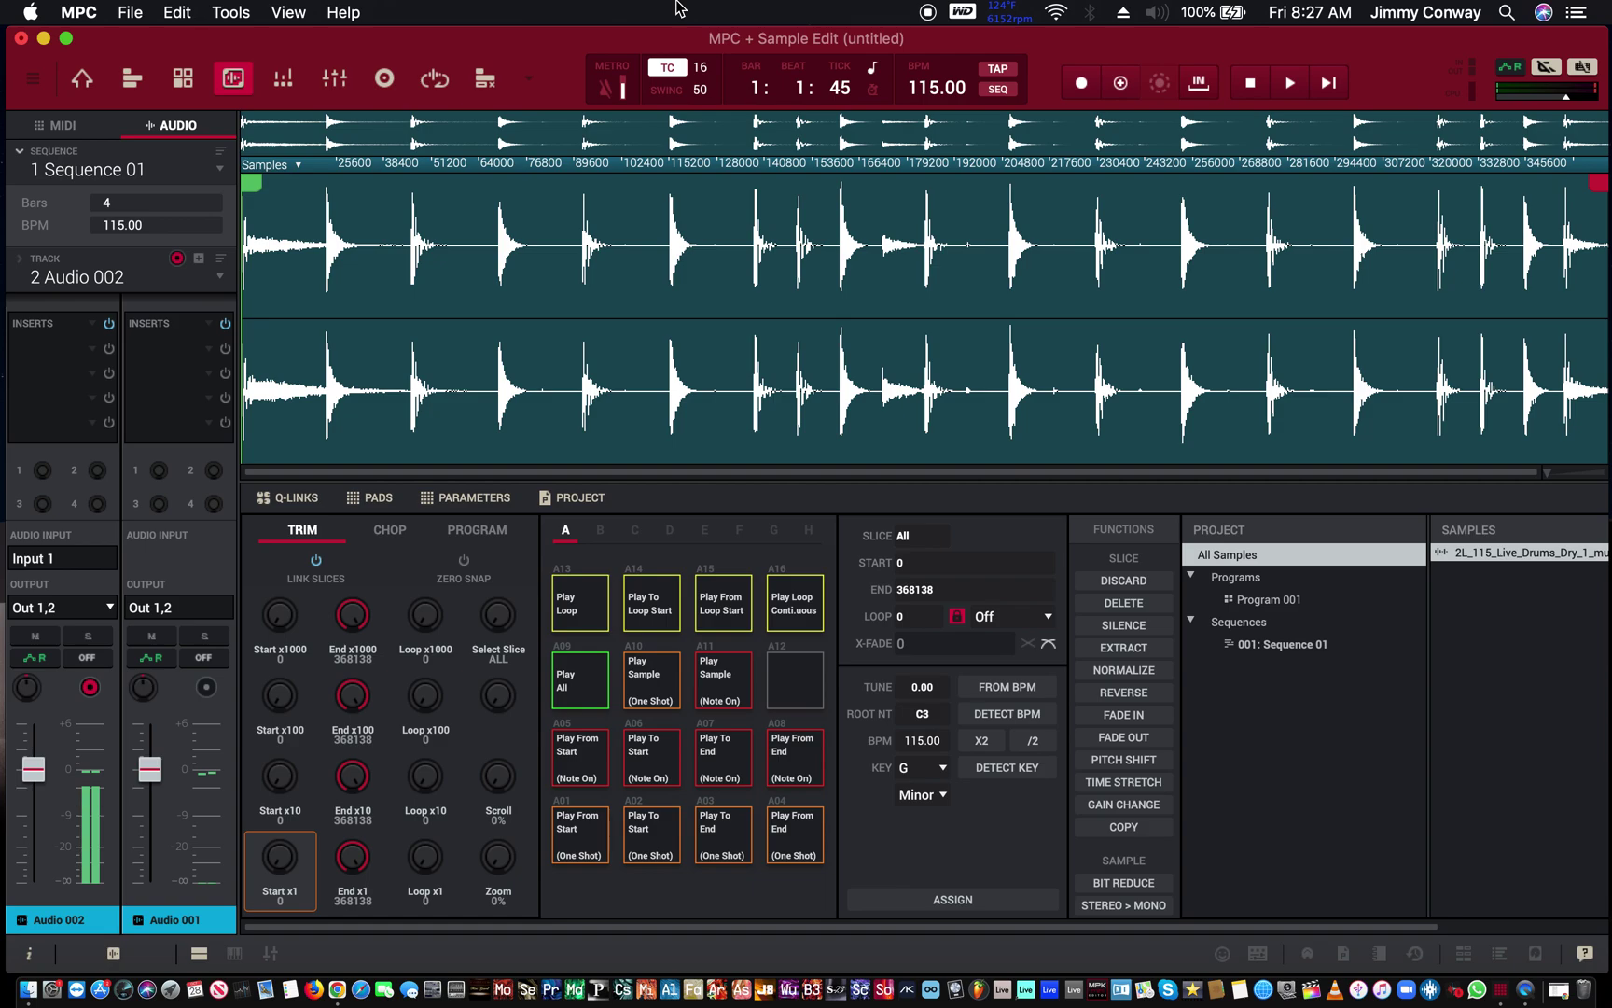
Load AIR Compressor from Dynamics > AIR Music Technology into Audio 001's insert and open its editor
{"action": "left_click", "coordinate": [207, 351]}
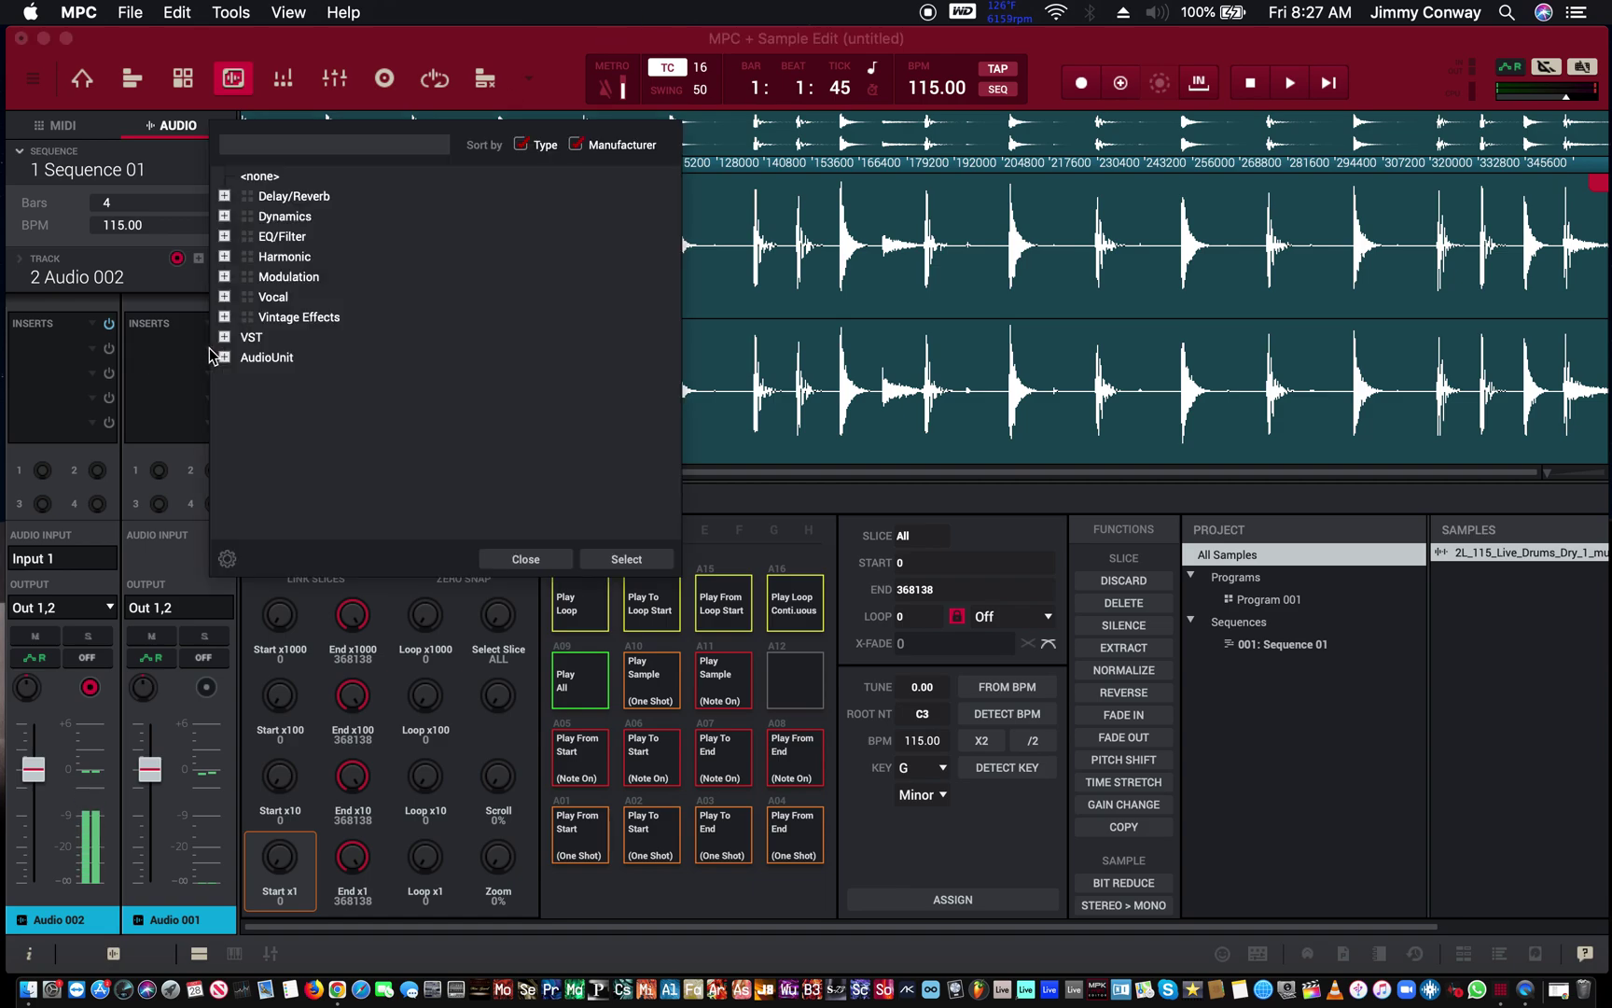
{"action": "left_click", "coordinate": [225, 216]}
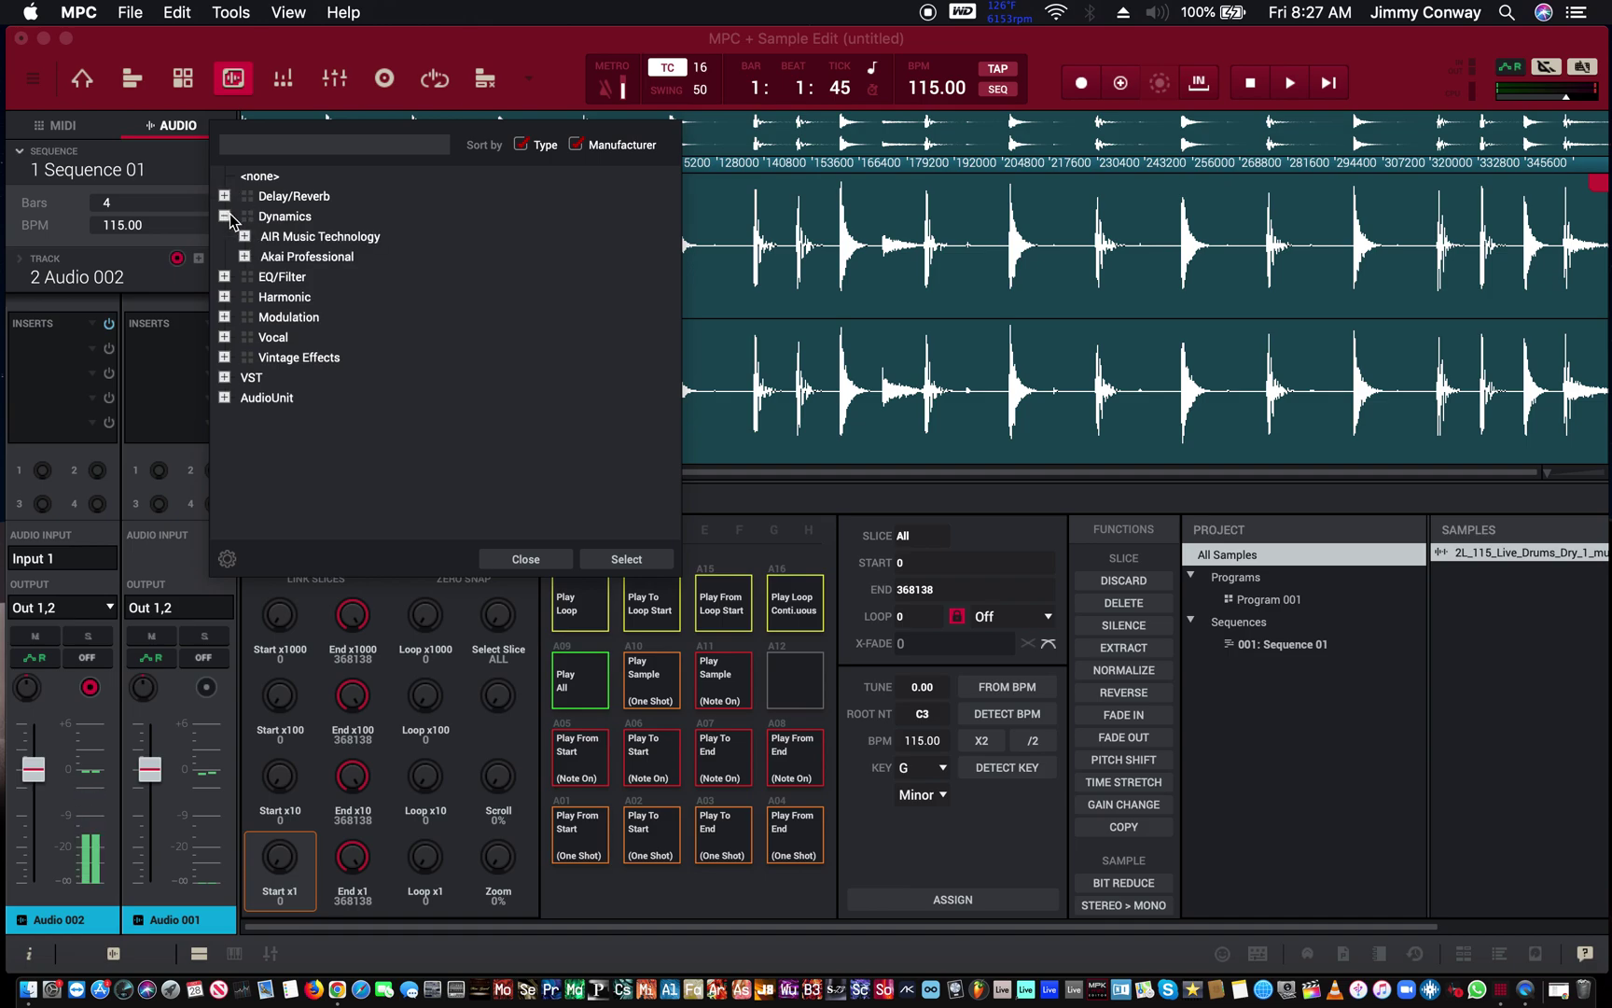
{"action": "left_click", "coordinate": [246, 238]}
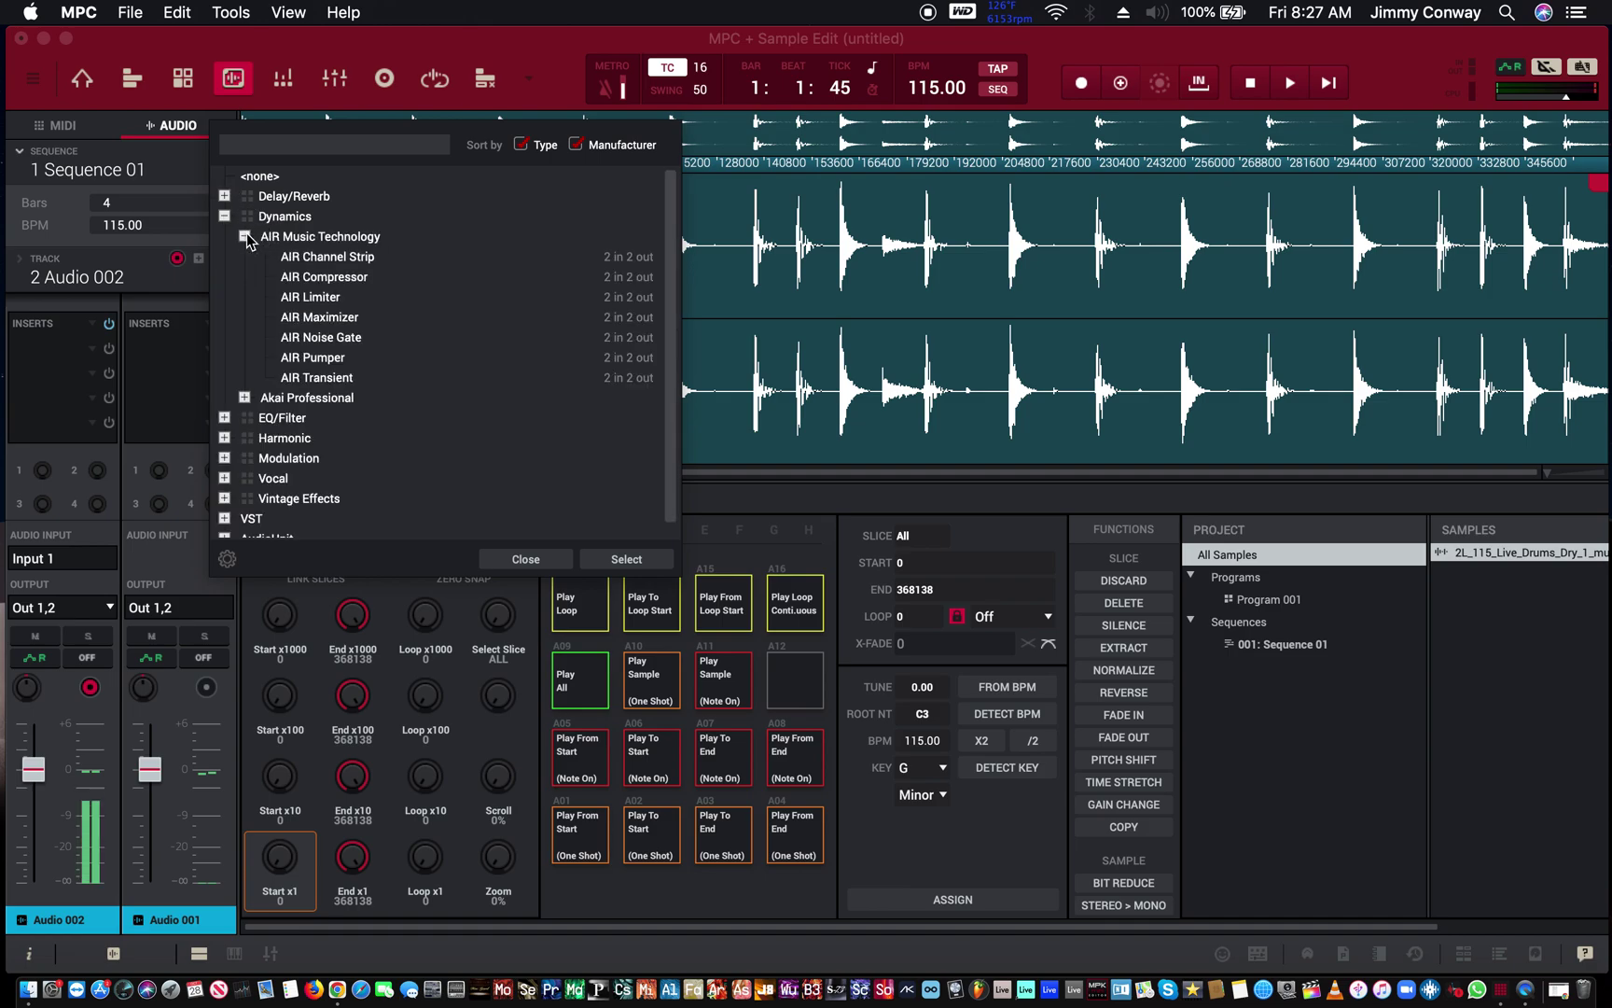
{"action": "double_click", "coordinate": [293, 277]}
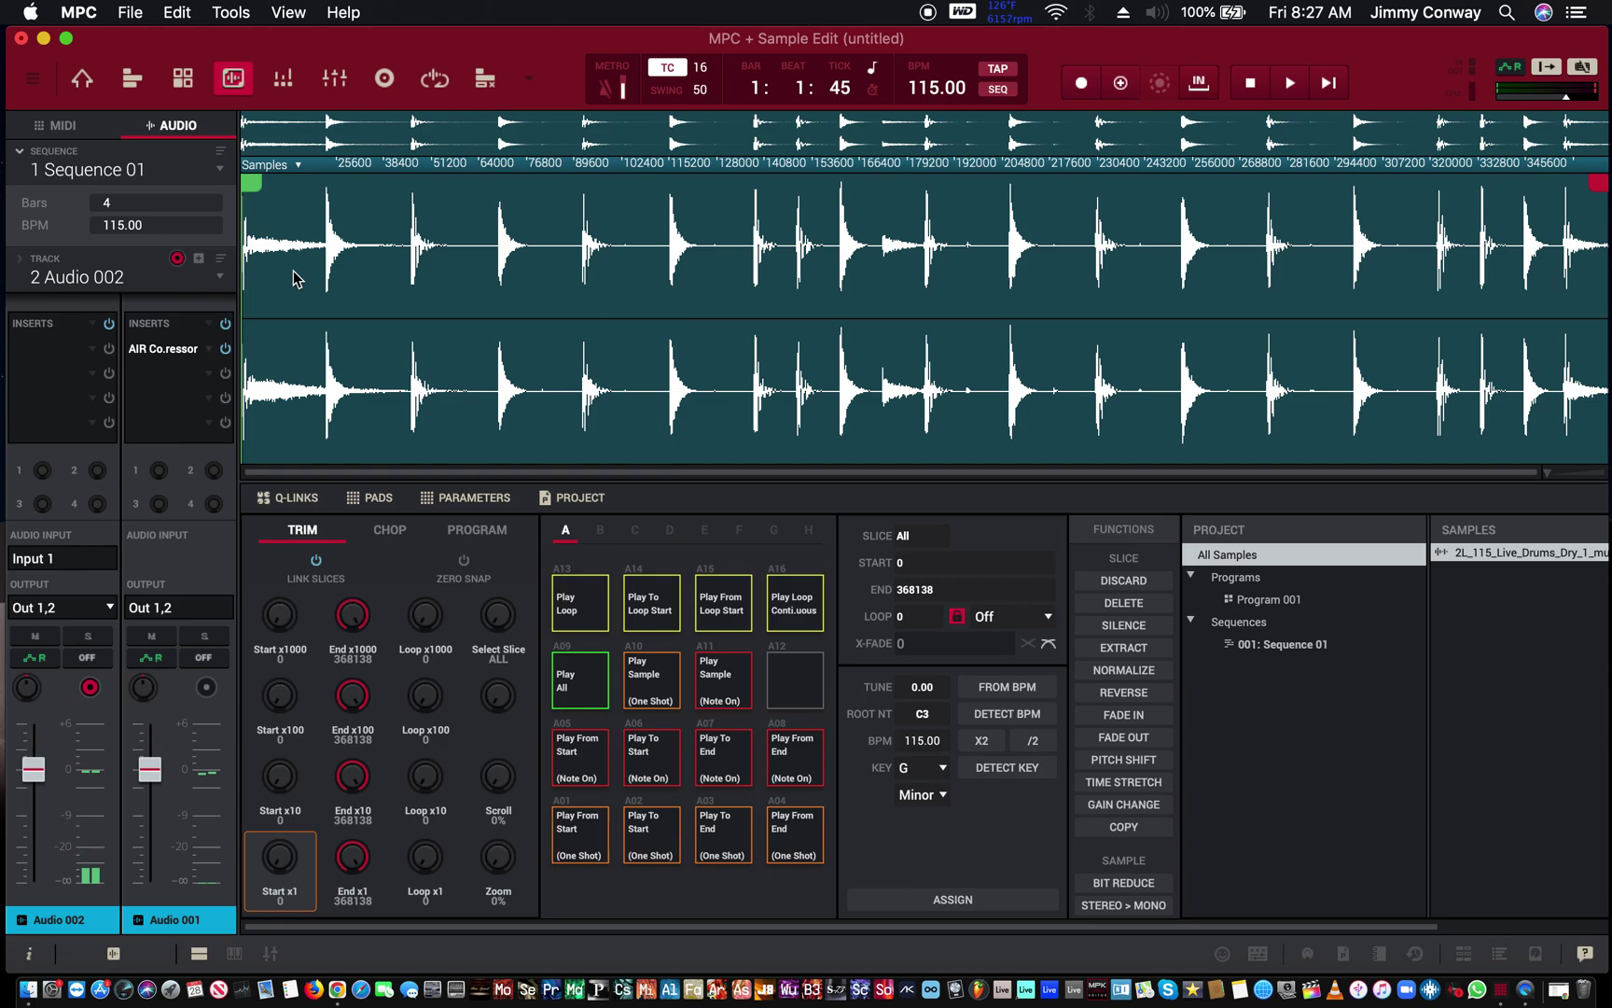
{"action": "double_click", "coordinate": [187, 349]}
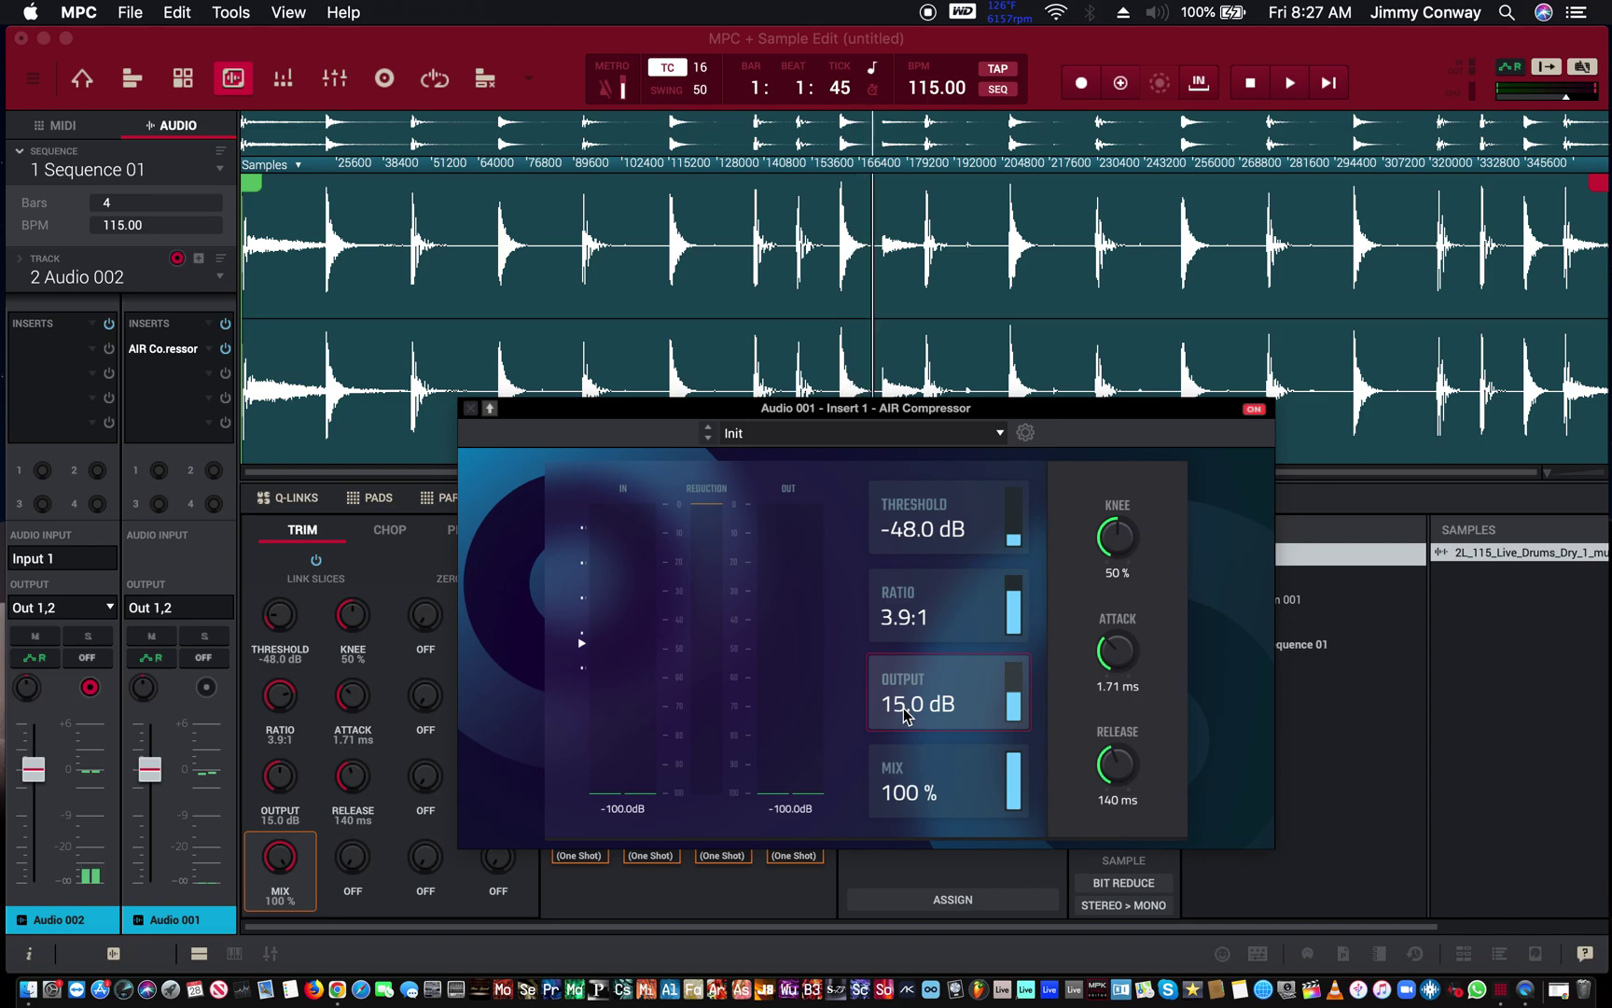
Set output and threshold to 0.0 dB and ratio to 1.0:1, then move the compressor onto Audio 002
{"action": "left_click_drag", "start_coordinate": [1013, 706], "coordinate": [1008, 799]}
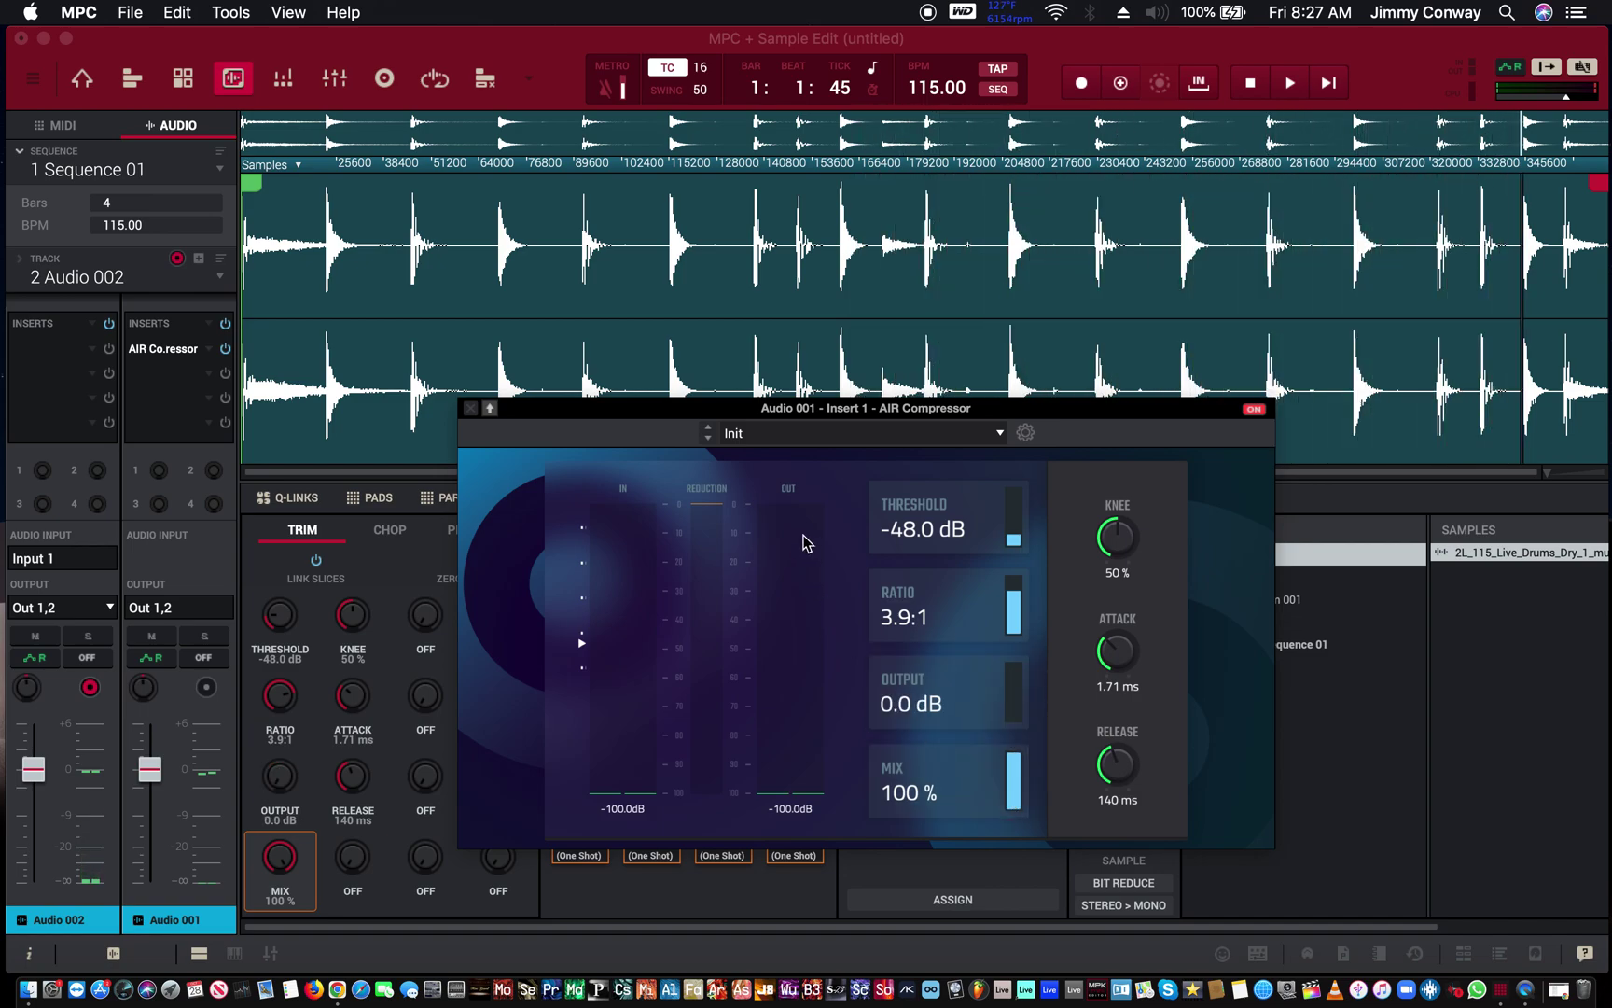
{"action": "left_click_drag", "start_coordinate": [1023, 607], "coordinate": [1008, 821]}
{"action": "left_click_drag", "start_coordinate": [1017, 539], "coordinate": [1012, 407]}
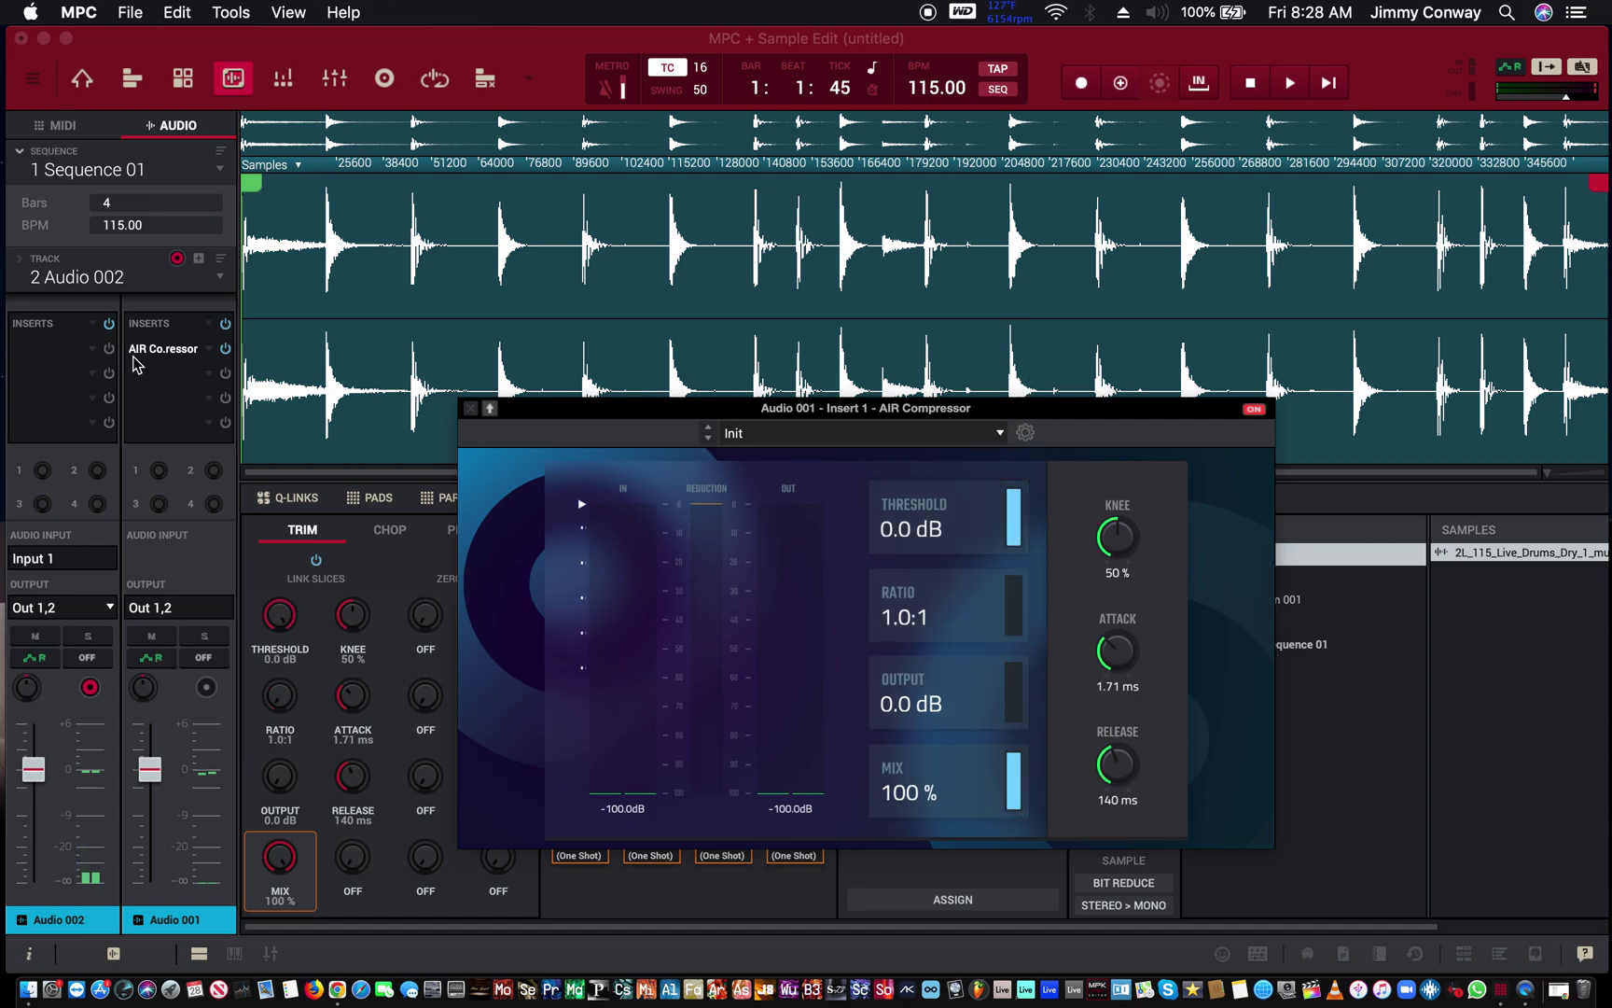
{"action": "left_click_drag", "start_coordinate": [164, 350], "coordinate": [46, 348]}
{"action": "double_click", "coordinate": [49, 348]}
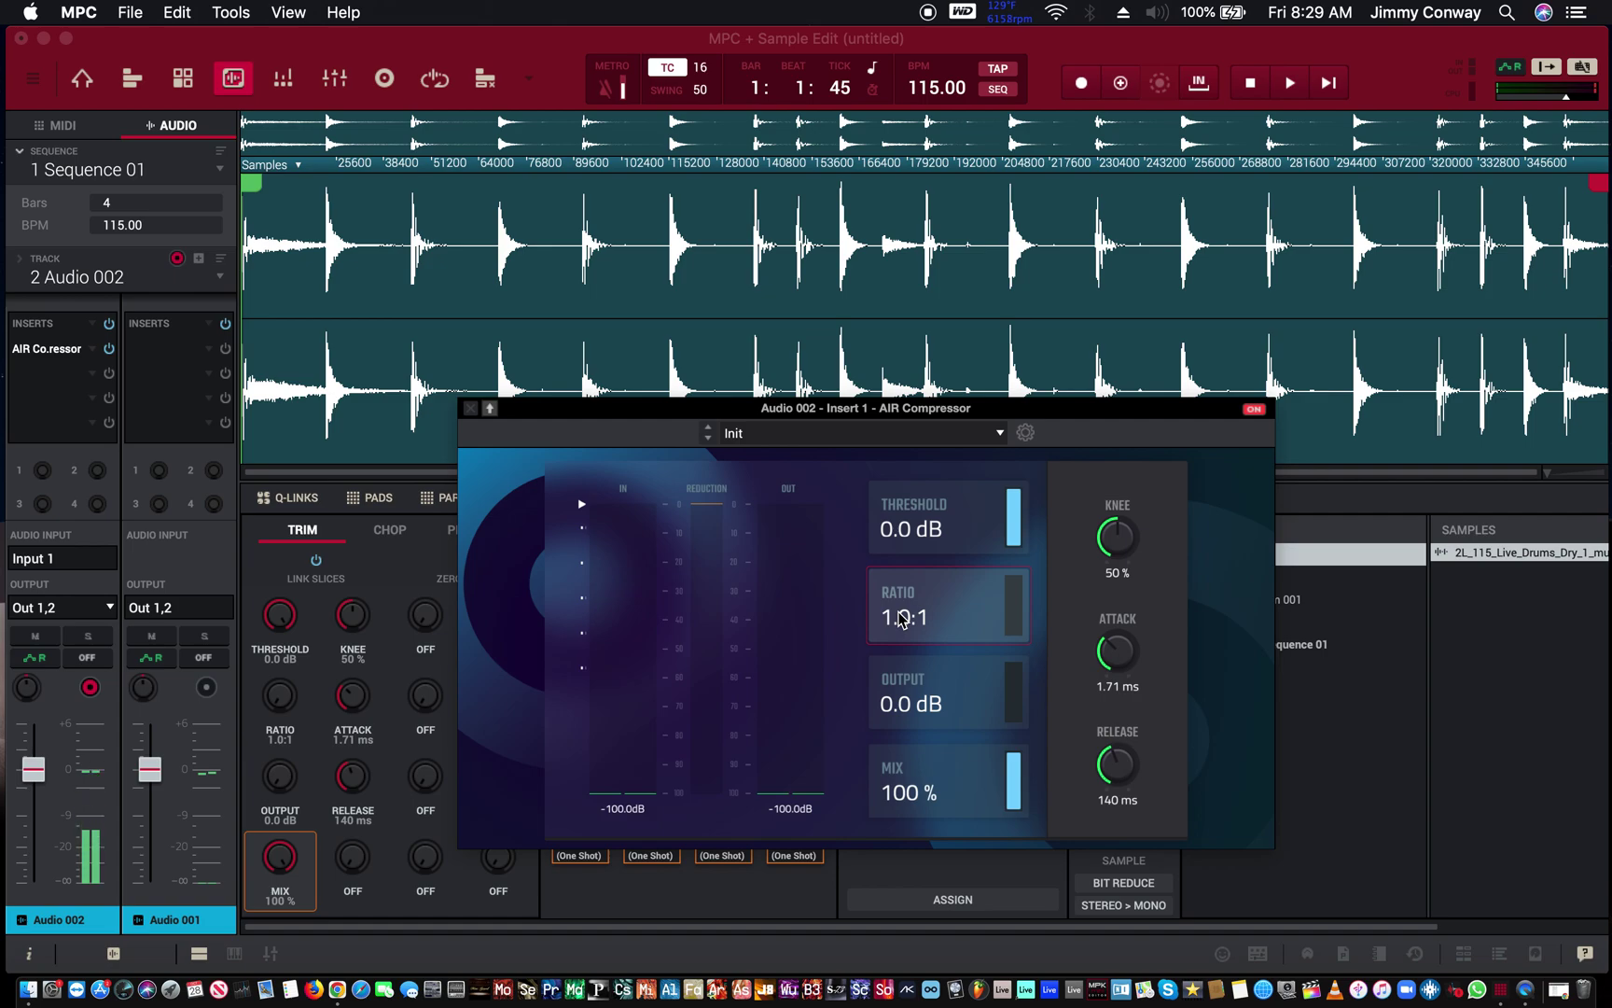
Adjust the Audio 002 AIR Compressor's Ratio box up and down until it reads 6.5:1
{"action": "left_click", "coordinate": [890, 624]}
{"action": "left_click_drag", "start_coordinate": [891, 623], "coordinate": [883, 601]}
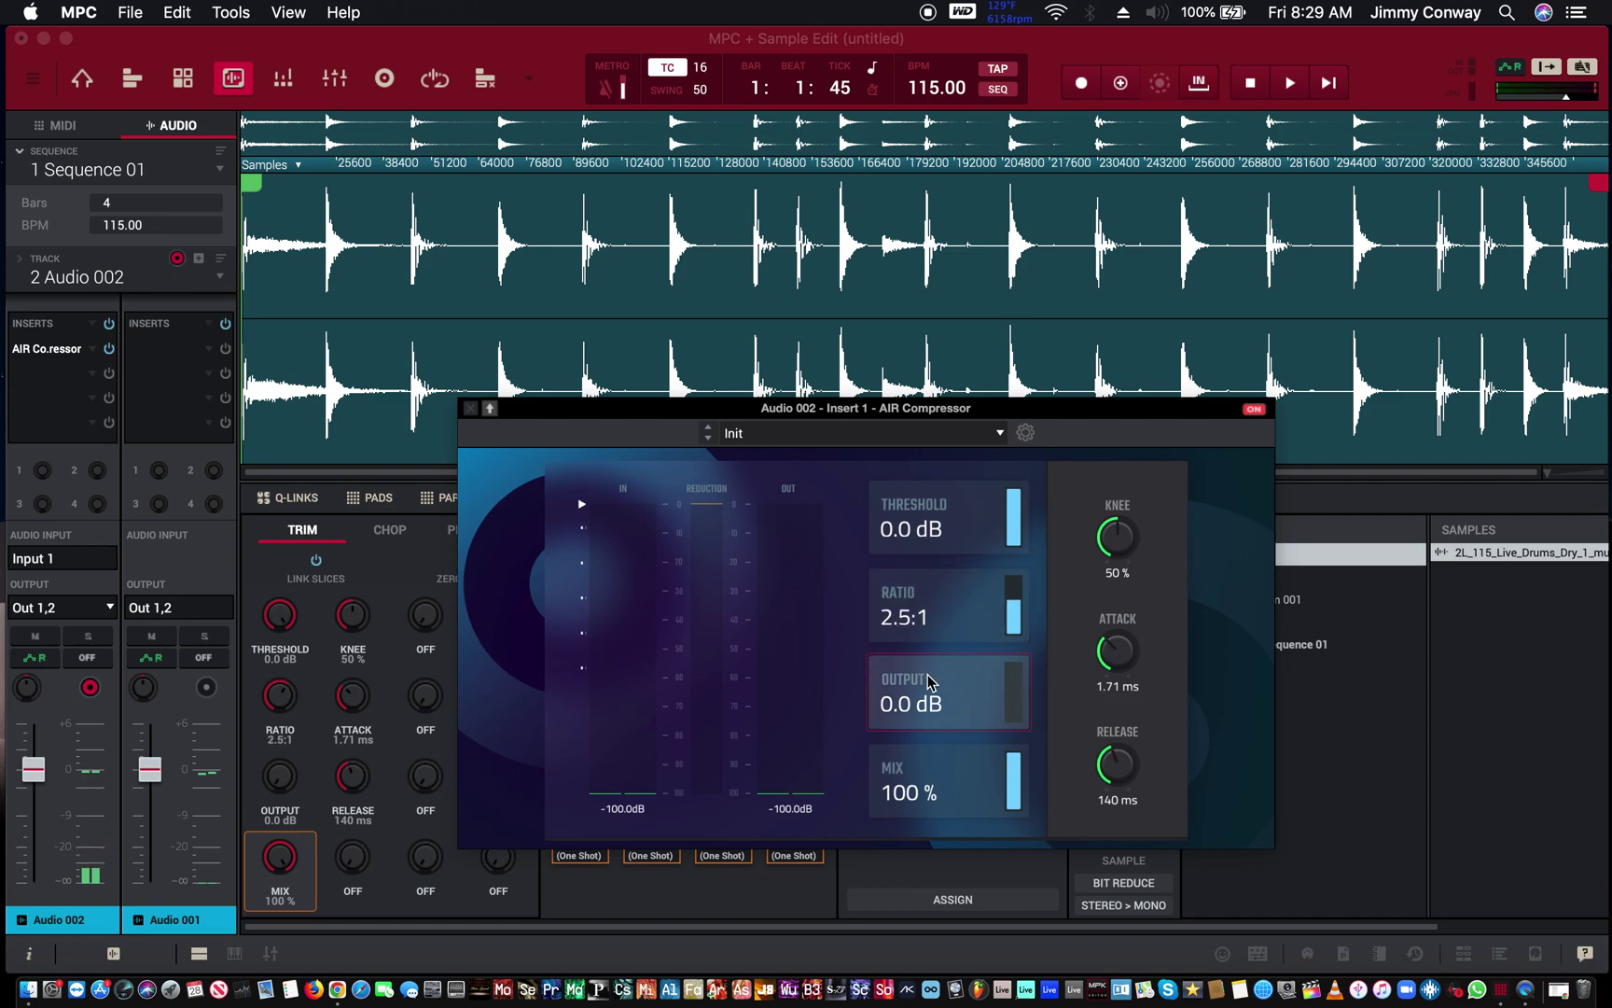
{"action": "left_click_drag", "start_coordinate": [884, 619], "coordinate": [886, 631]}
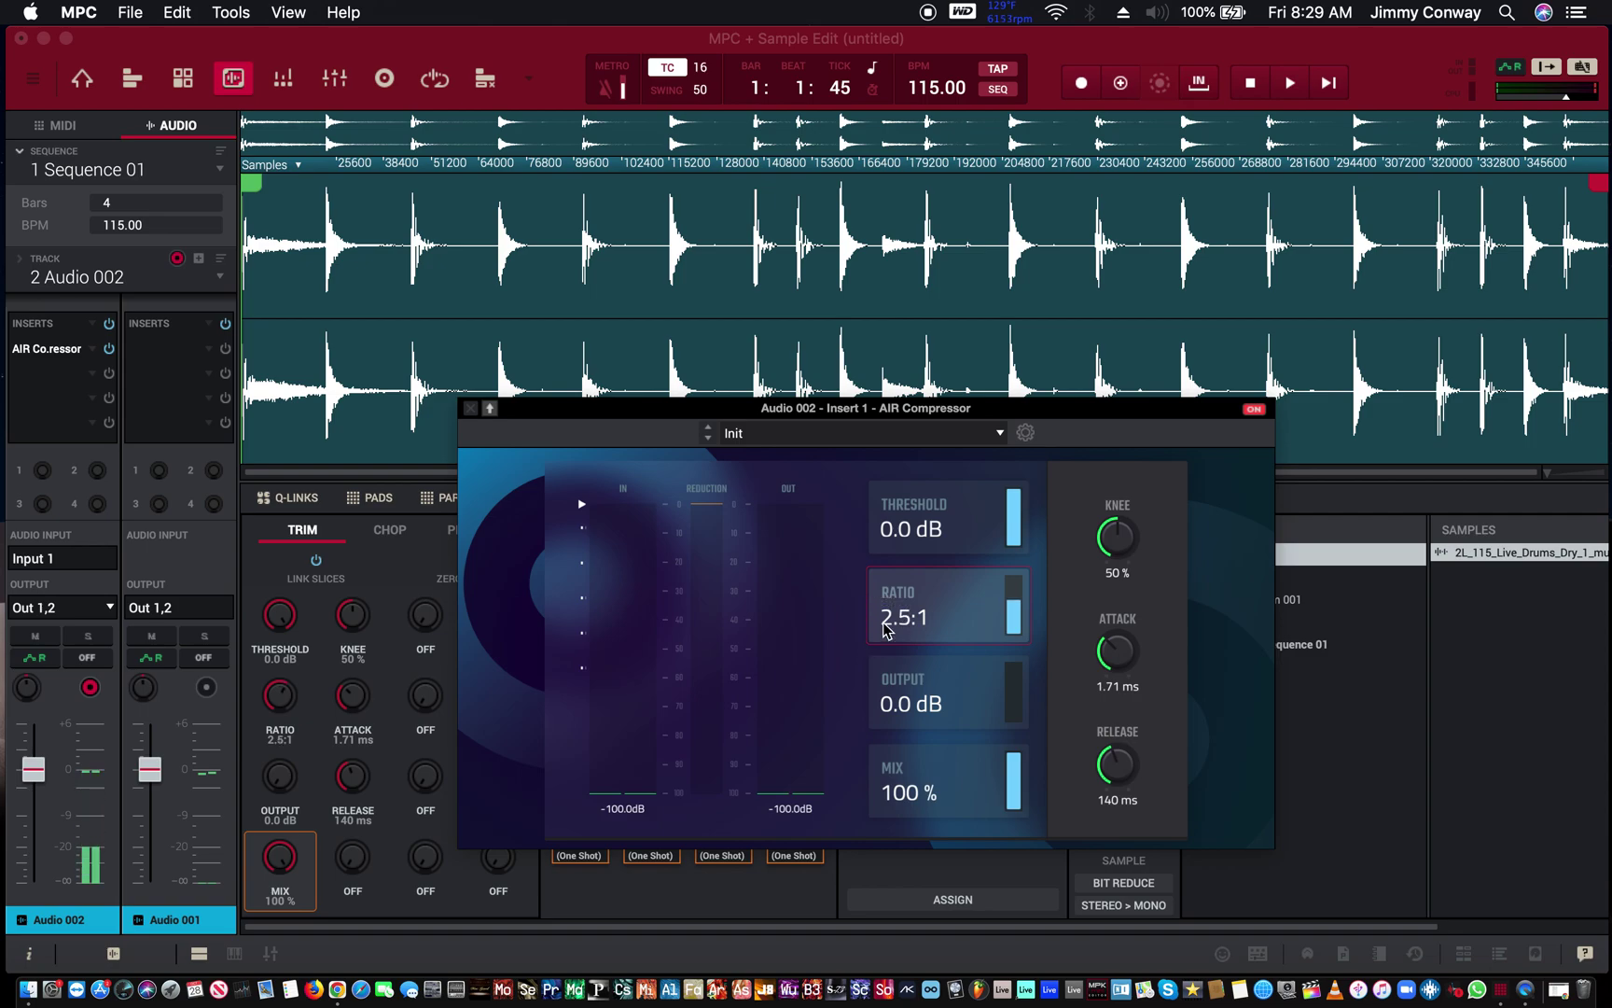
{"action": "left_click", "coordinate": [883, 623]}
{"action": "mouse_move", "coordinate": [884, 625]}
{"action": "left_mouse_down"}
{"action": "mouse_move", "coordinate": [868, 583]}
{"action": "mouse_move", "coordinate": [871, 608]}
{"action": "left_mouse_up"}
{"action": "left_click", "coordinate": [871, 608]}
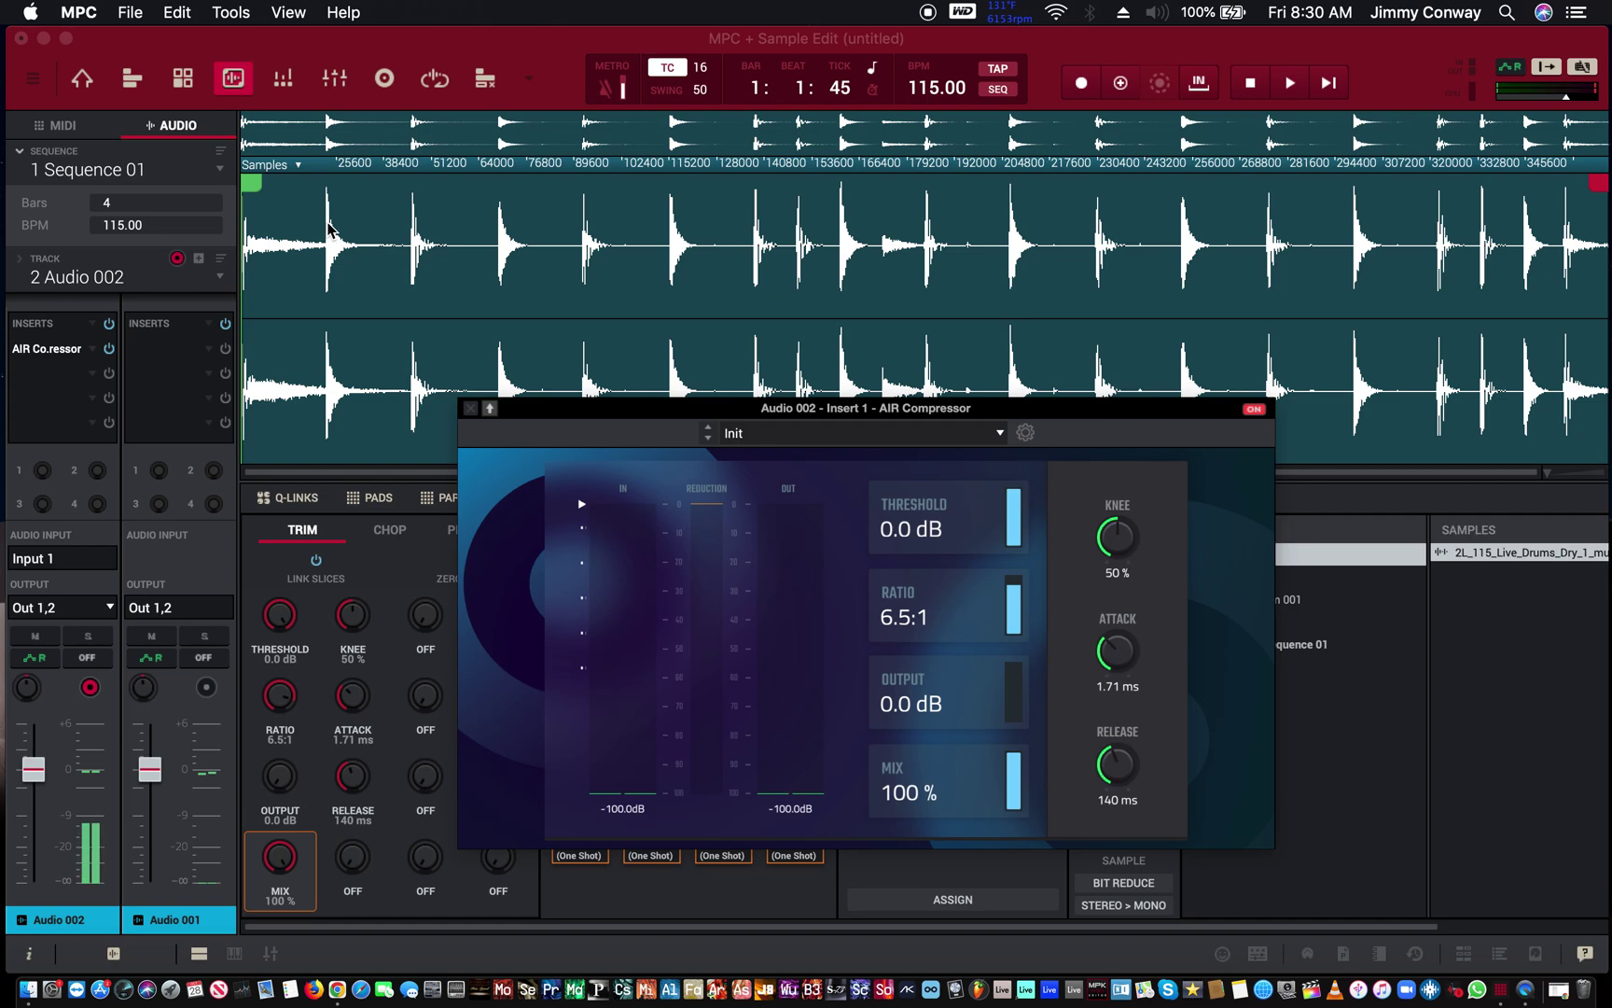
Switch to Track View, play and stop the sequence, and drag the ratio down to 1.0:1
{"action": "left_click", "coordinate": [140, 80]}
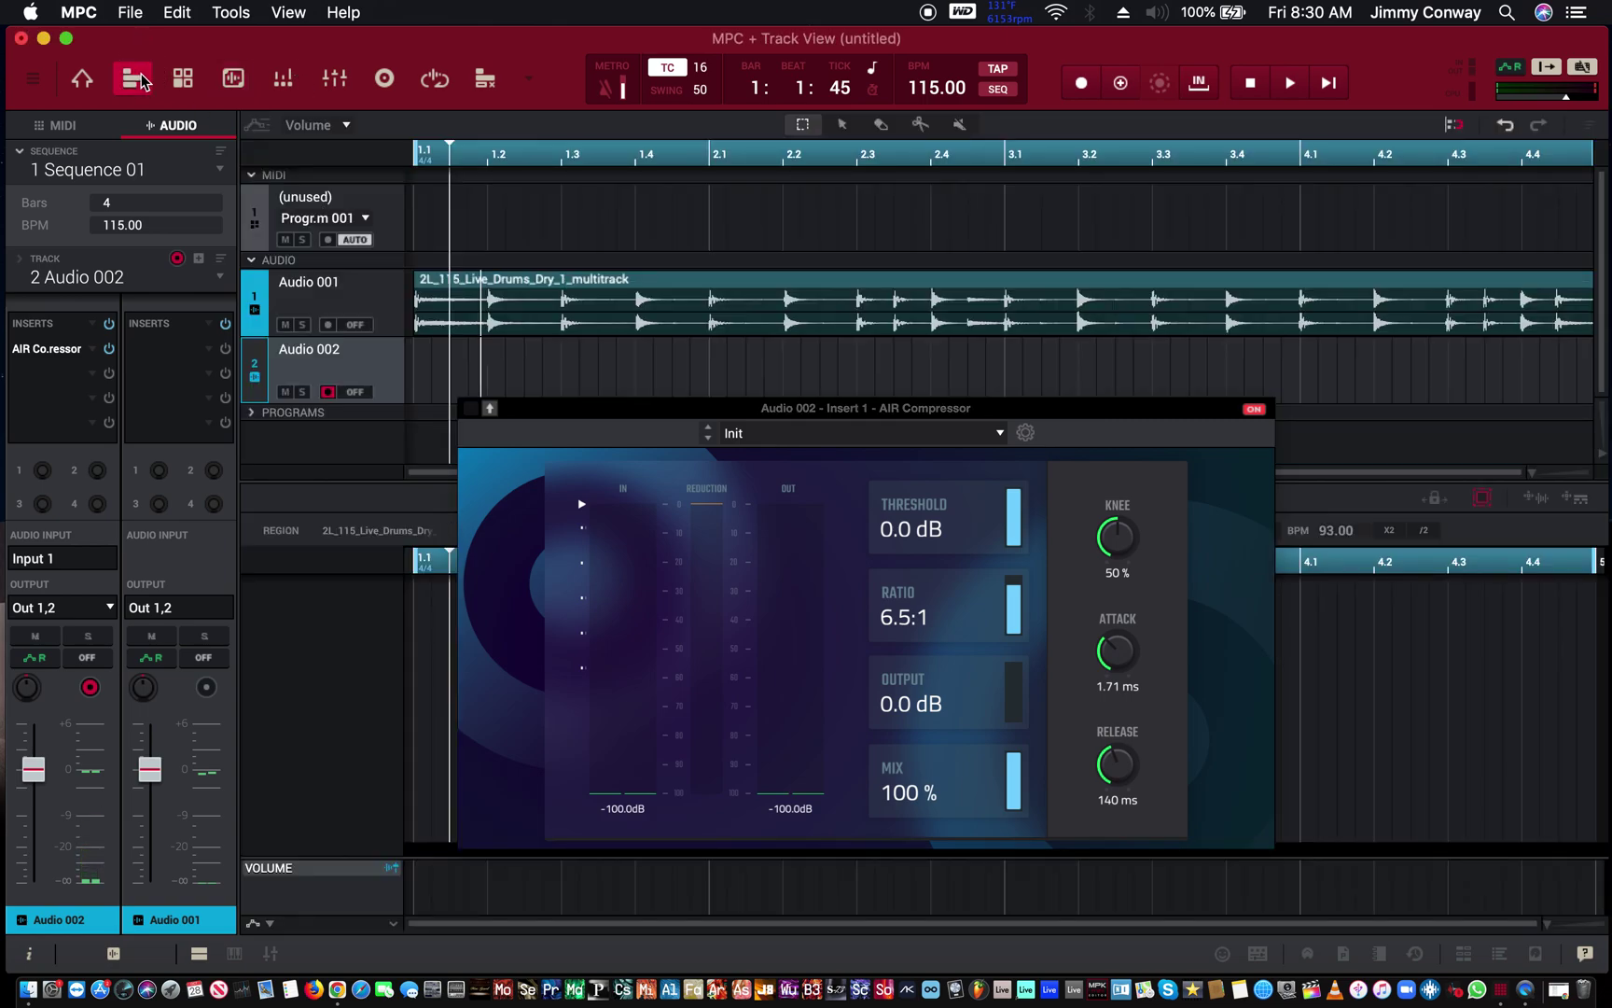
{"action": "key", "text": "space"}
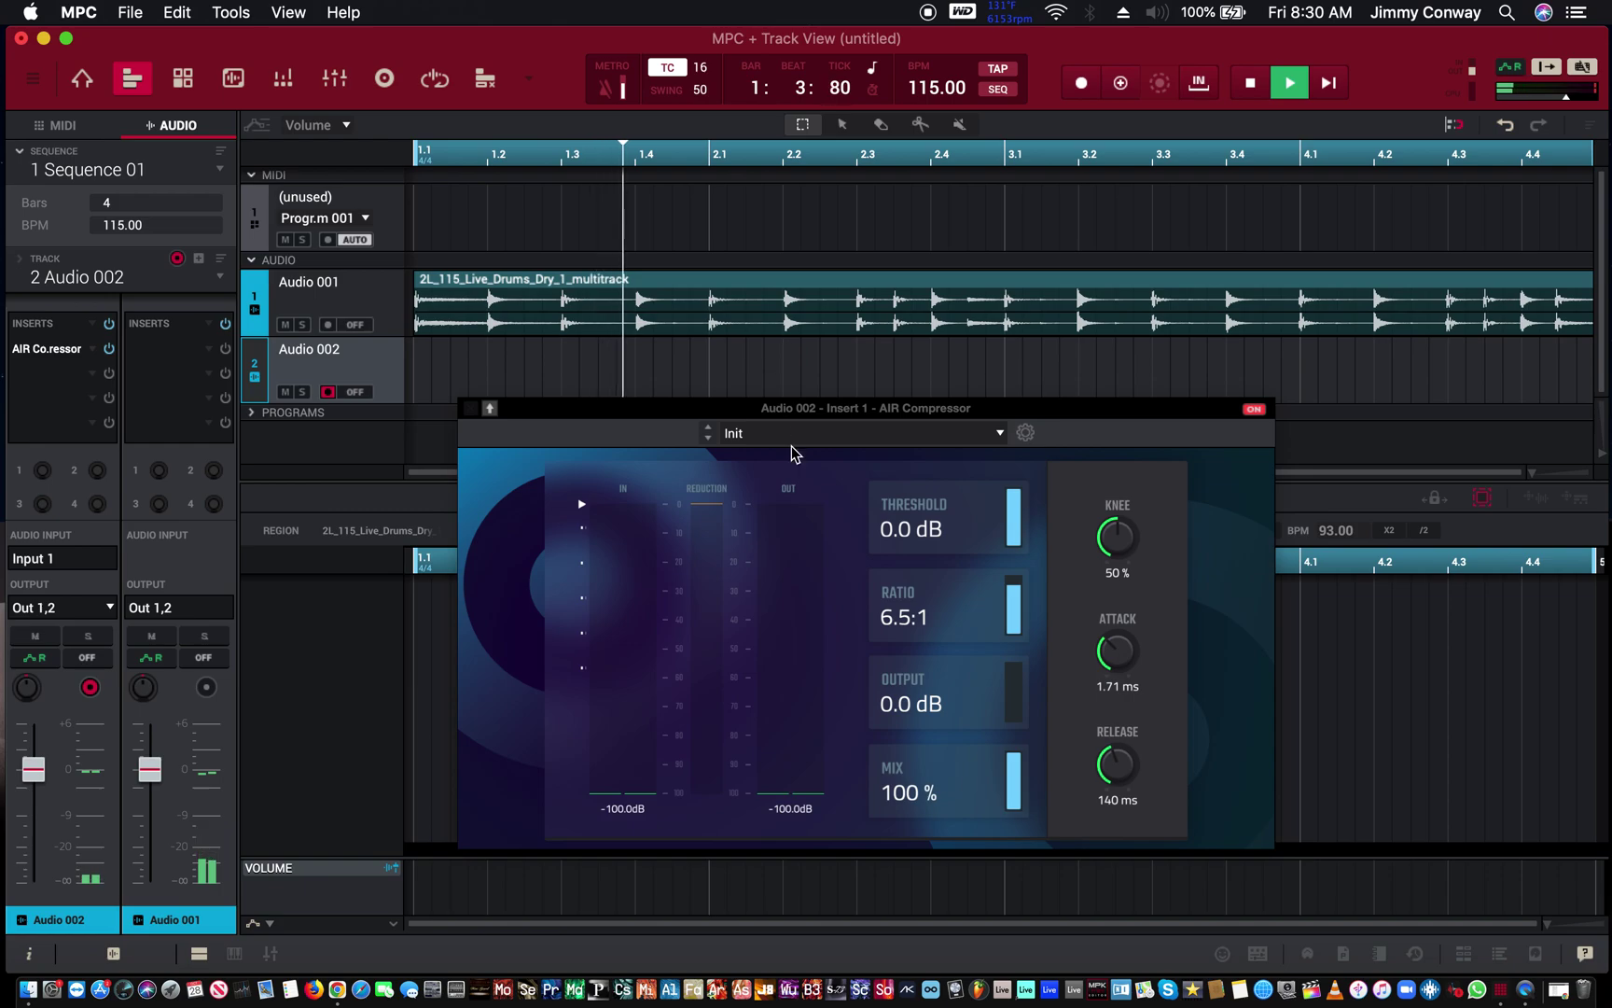
{"action": "key", "text": "space"}
{"action": "left_click_drag", "start_coordinate": [729, 411], "coordinate": [564, 244]}
{"action": "left_click_drag", "start_coordinate": [734, 453], "coordinate": [725, 571]}
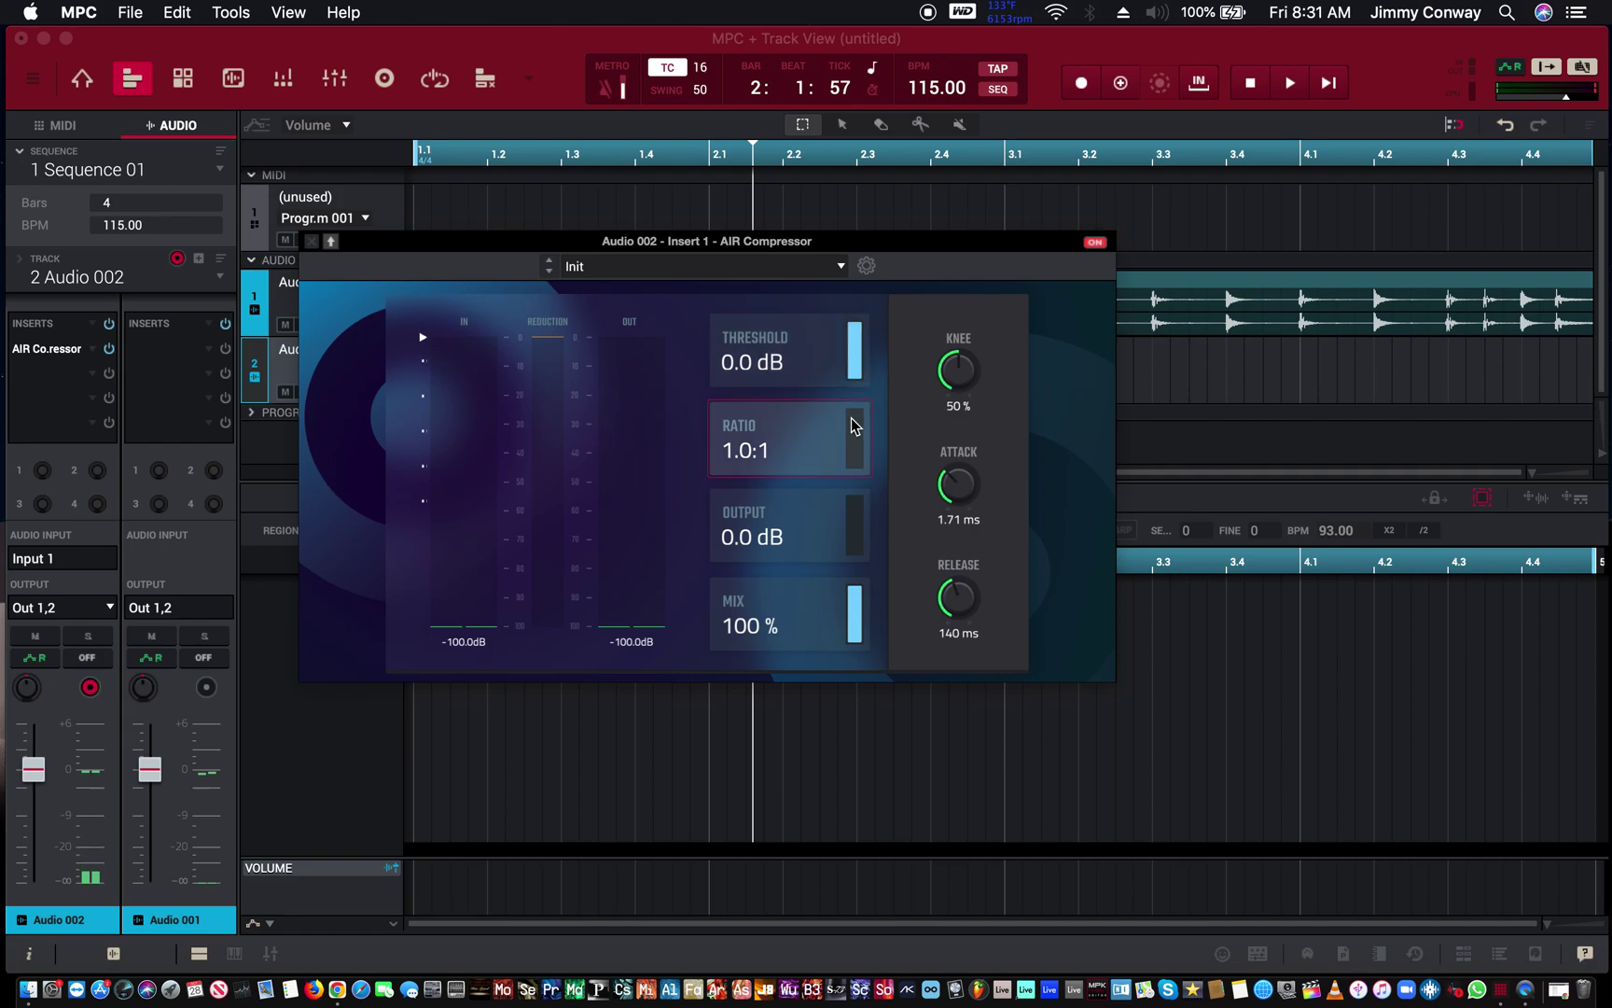
Raise the Audio 002 compressor's ratio slightly above 1.0:1 and shorten its attack and release times
{"action": "left_click_drag", "start_coordinate": [854, 444], "coordinate": [848, 385]}
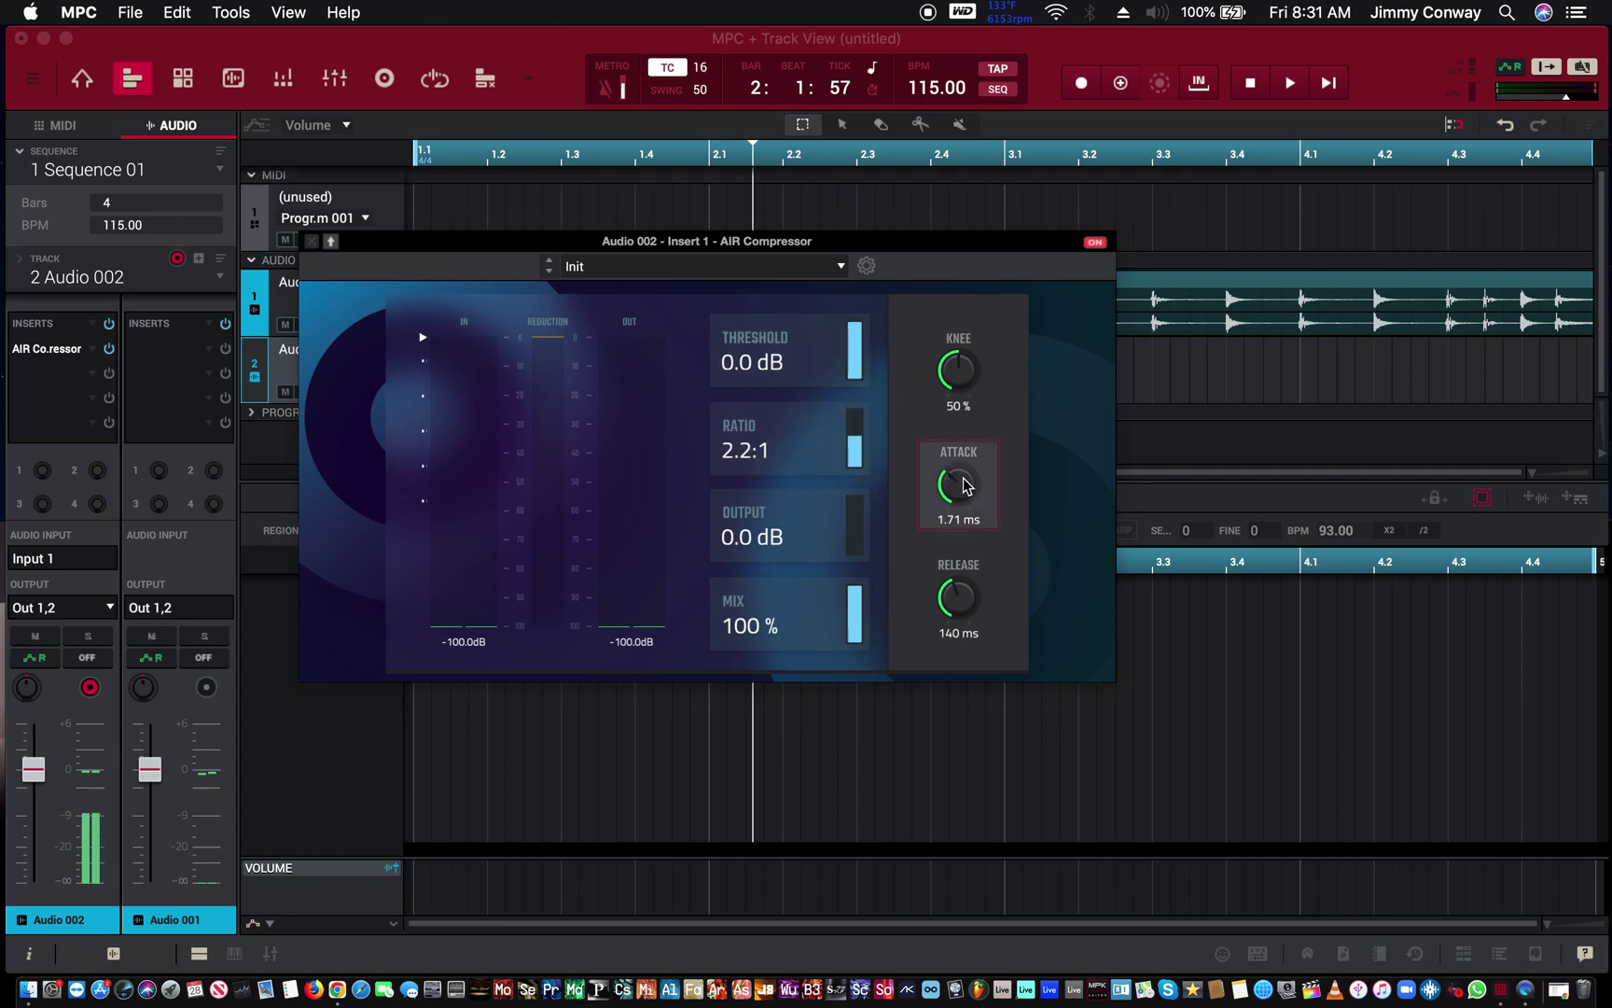
{"action": "left_click_drag", "start_coordinate": [964, 484], "coordinate": [967, 501]}
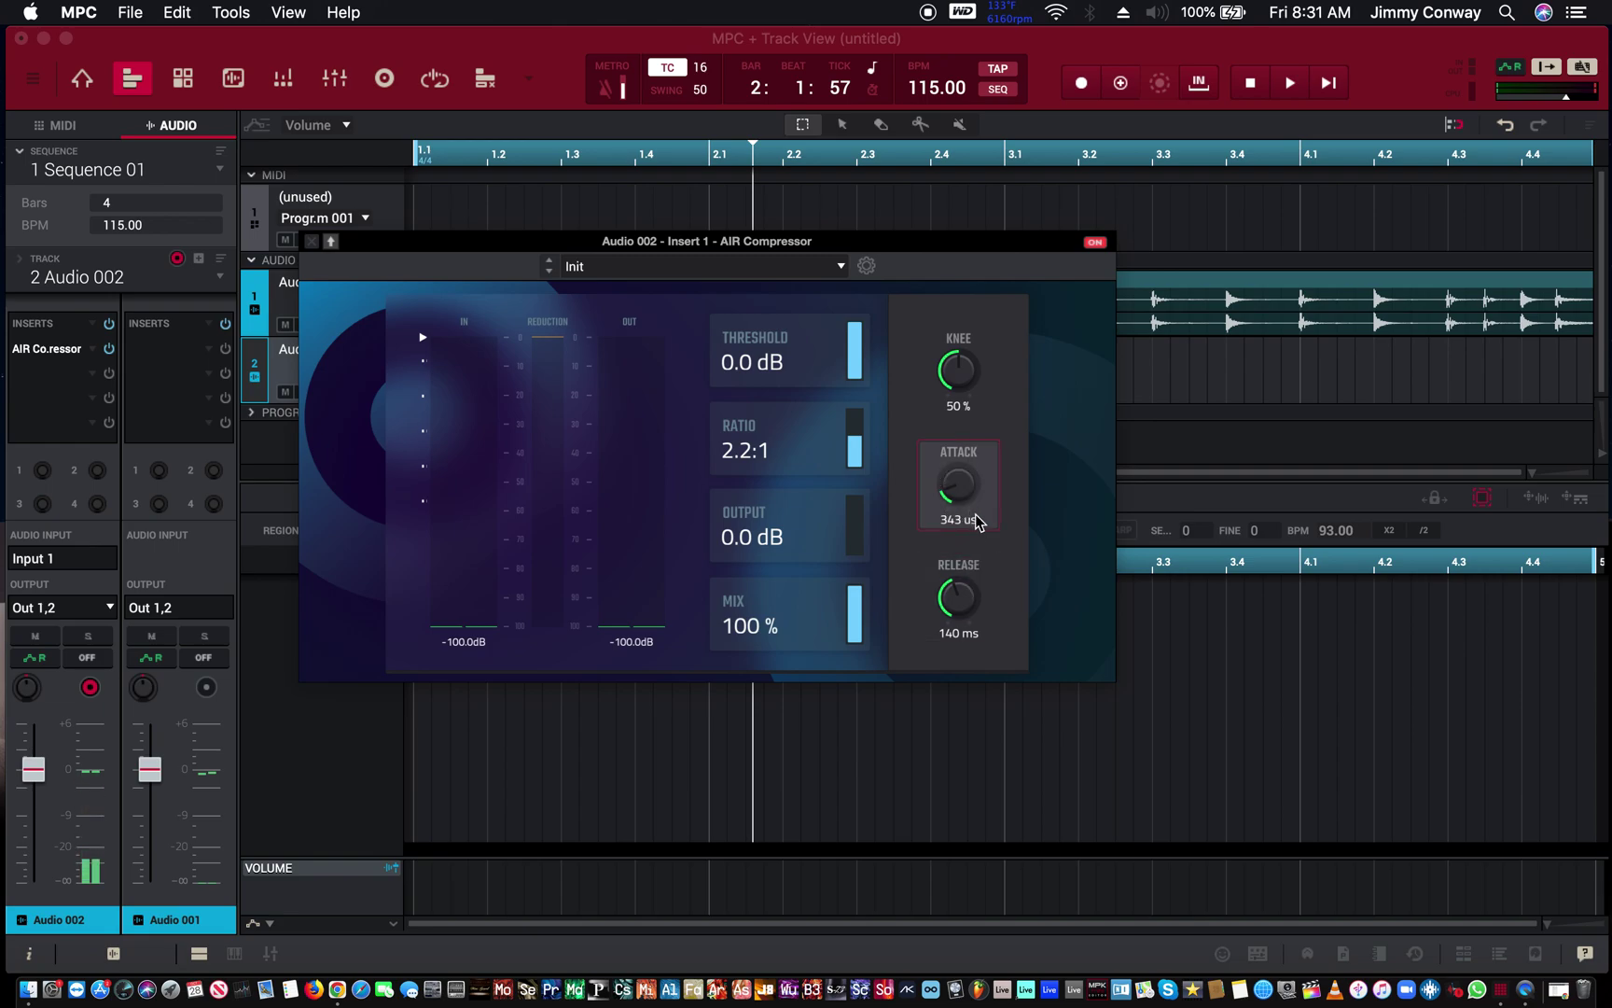
{"action": "scroll", "coordinate": [964, 486], "scroll_direction": "up", "scroll_amount": 3}
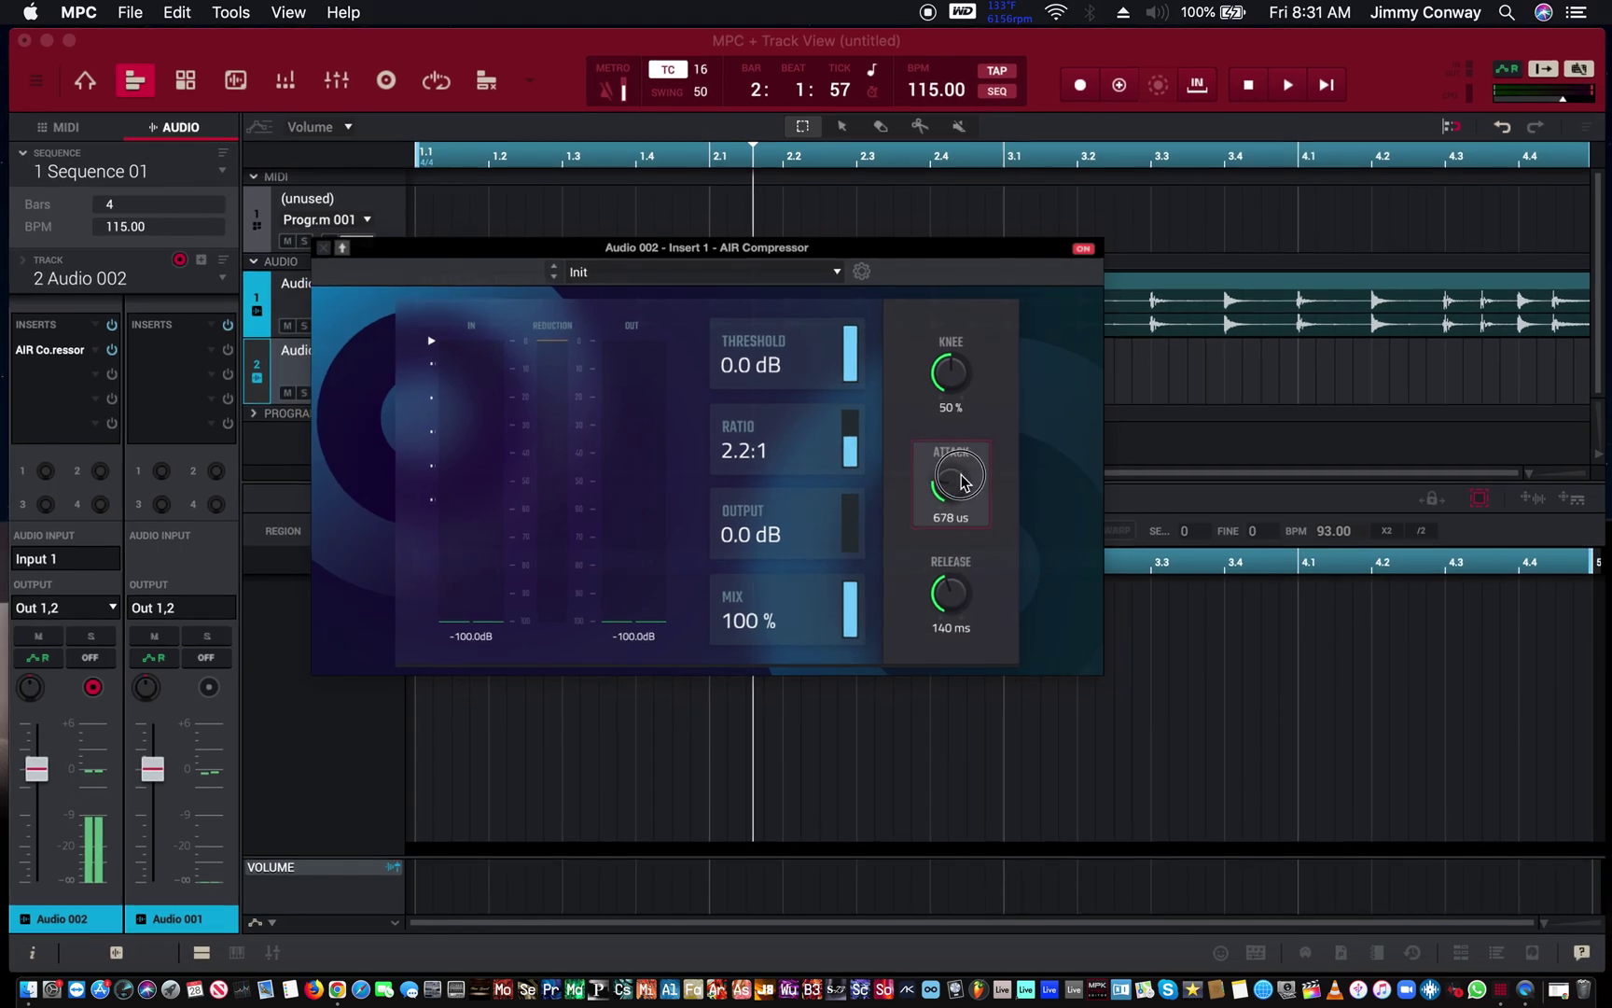
{"action": "scroll", "coordinate": [961, 483], "scroll_direction": "up", "scroll_amount": 5}
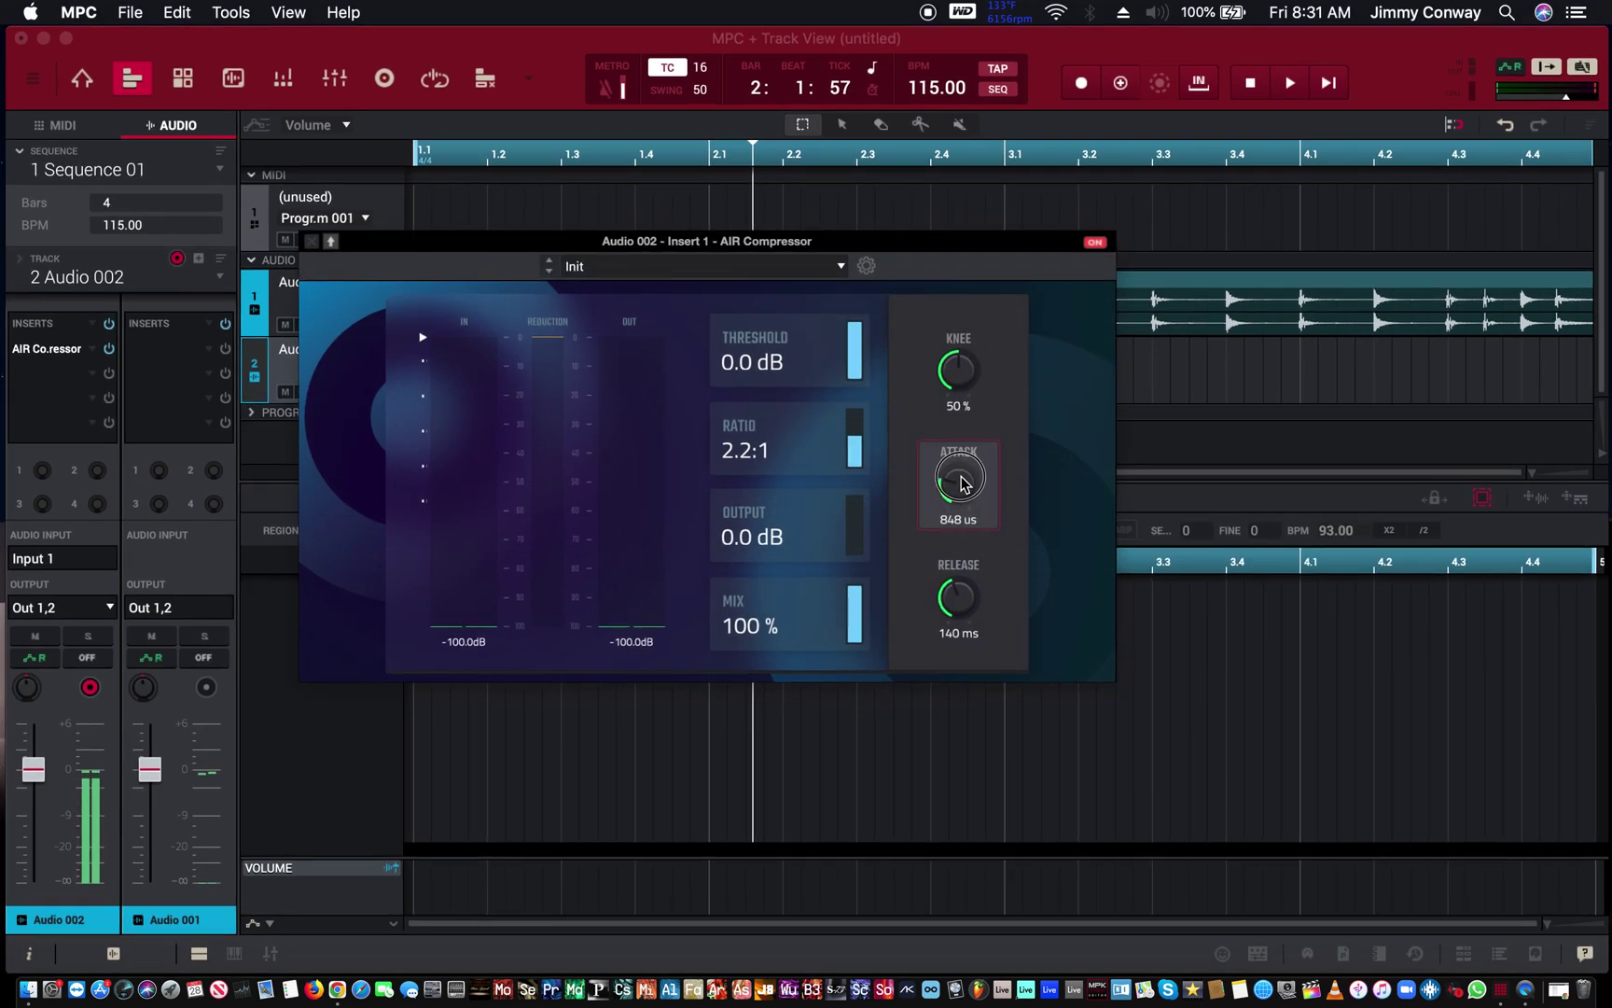
{"action": "mouse_move", "coordinate": [962, 482]}
{"action": "left_mouse_down"}
{"action": "mouse_move", "coordinate": [945, 520]}
{"action": "mouse_move", "coordinate": [926, 457]}
{"action": "mouse_move", "coordinate": [935, 493]}
{"action": "mouse_move", "coordinate": [933, 477]}
{"action": "left_mouse_up"}
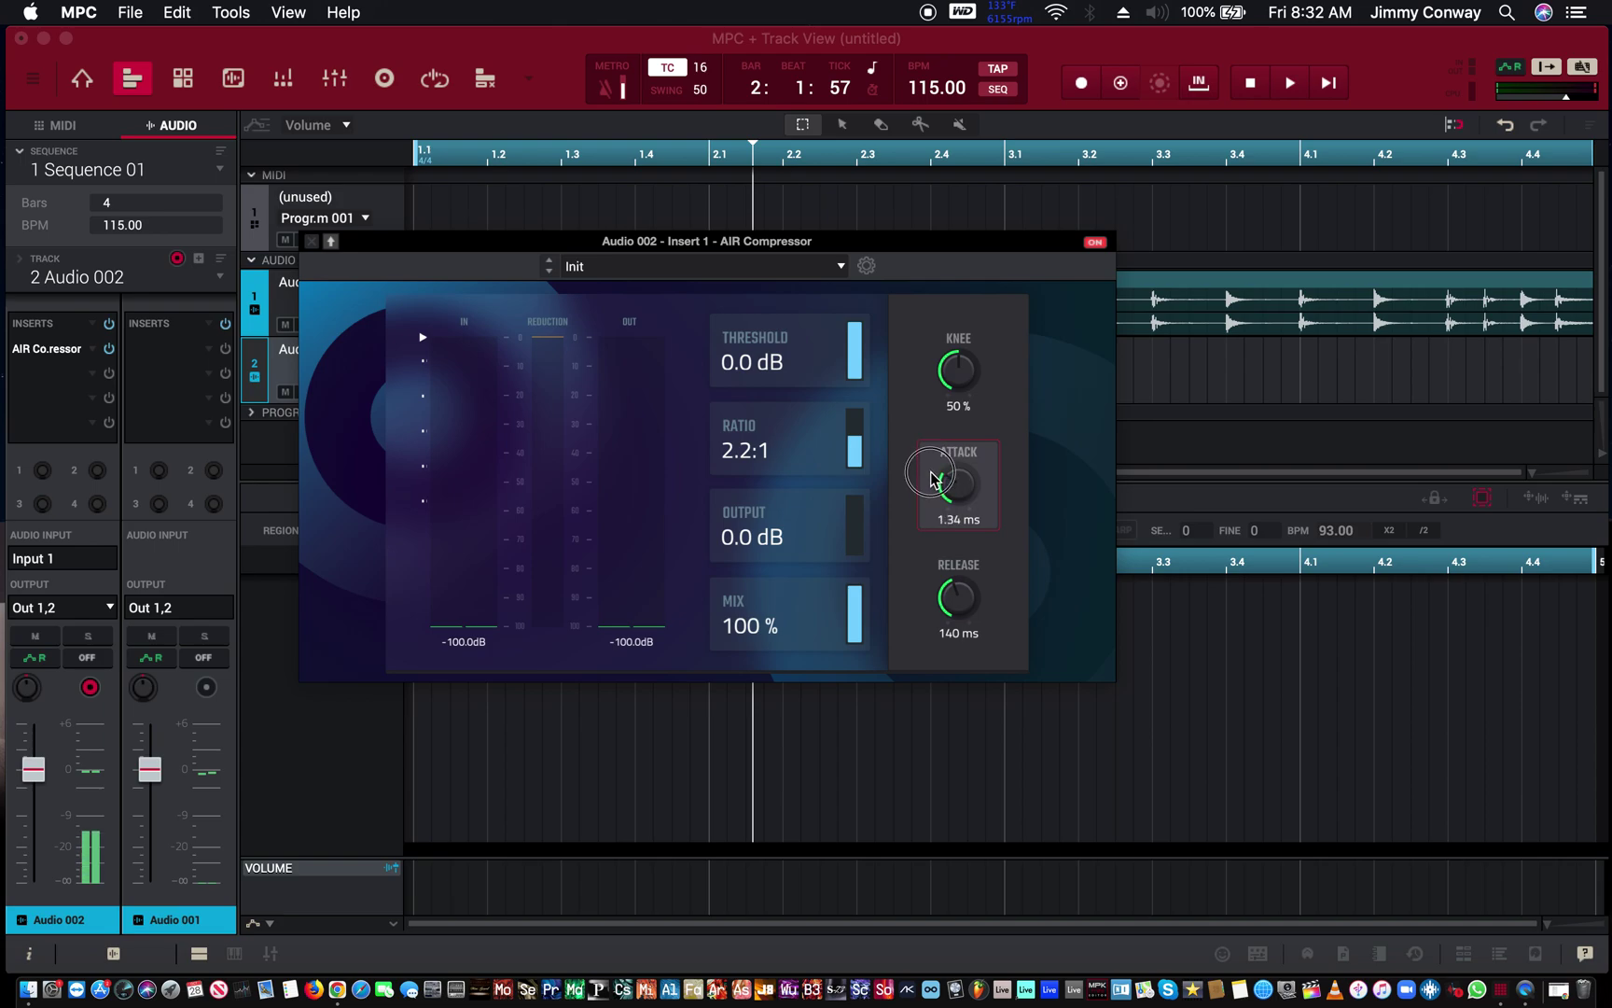
{"action": "left_click_drag", "start_coordinate": [956, 596], "coordinate": [959, 611]}
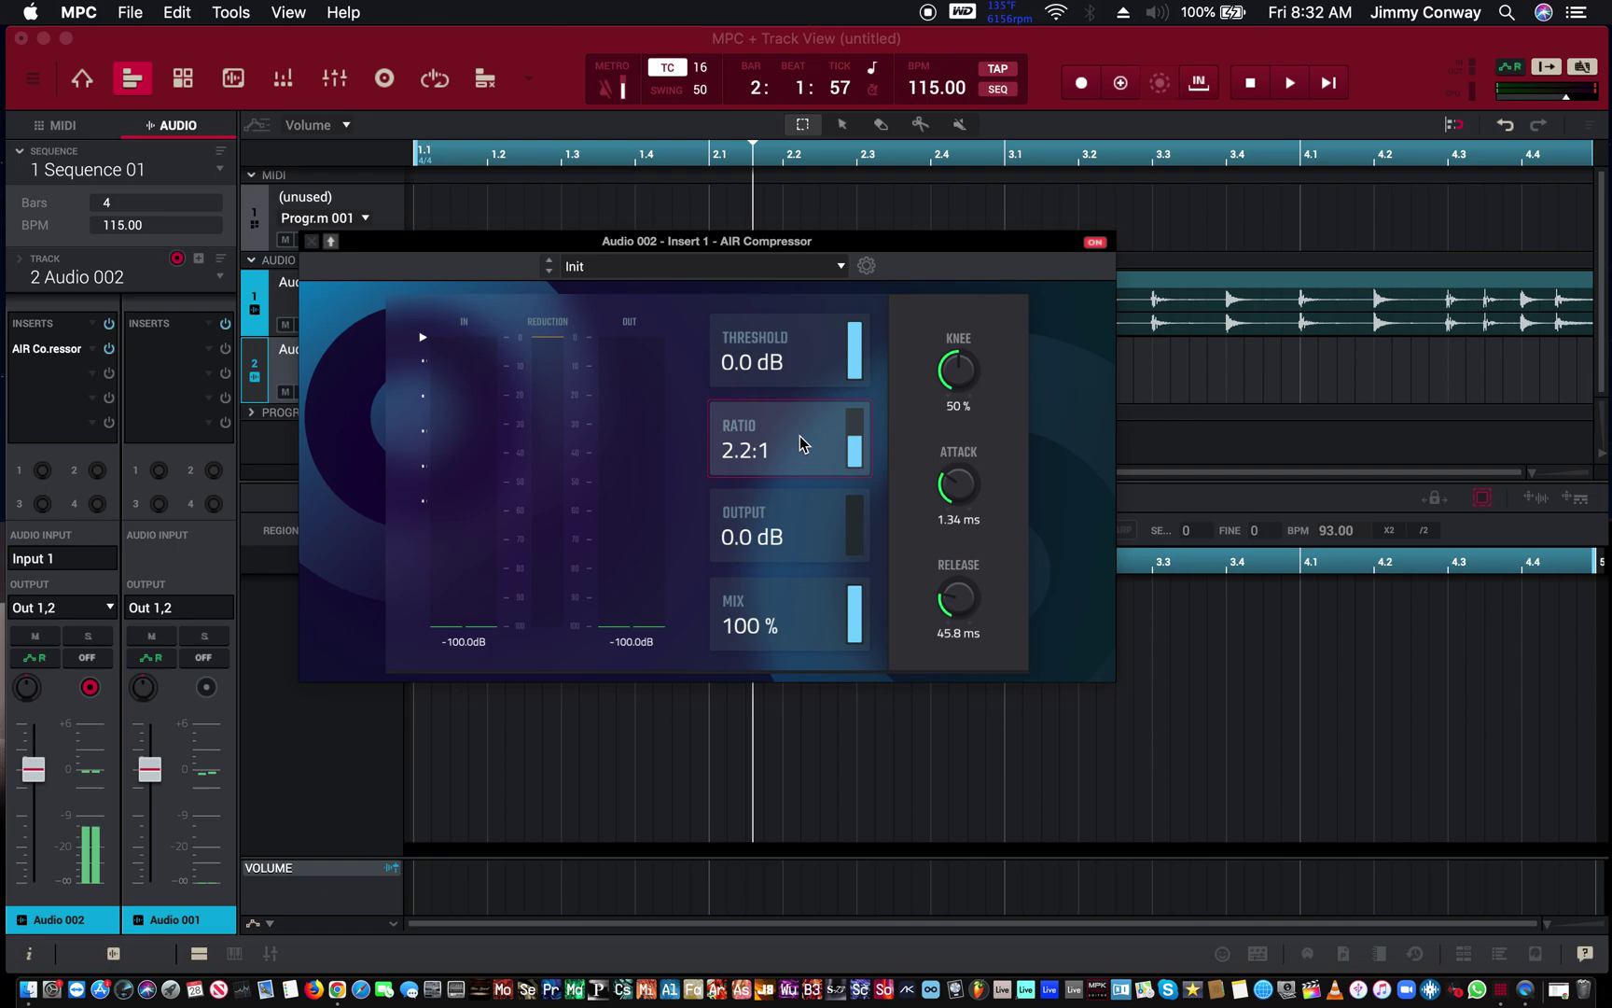
Play the sequence while tweaking ratio and threshold, then drag the compressor toward Audio 001
{"action": "key", "text": "space"}
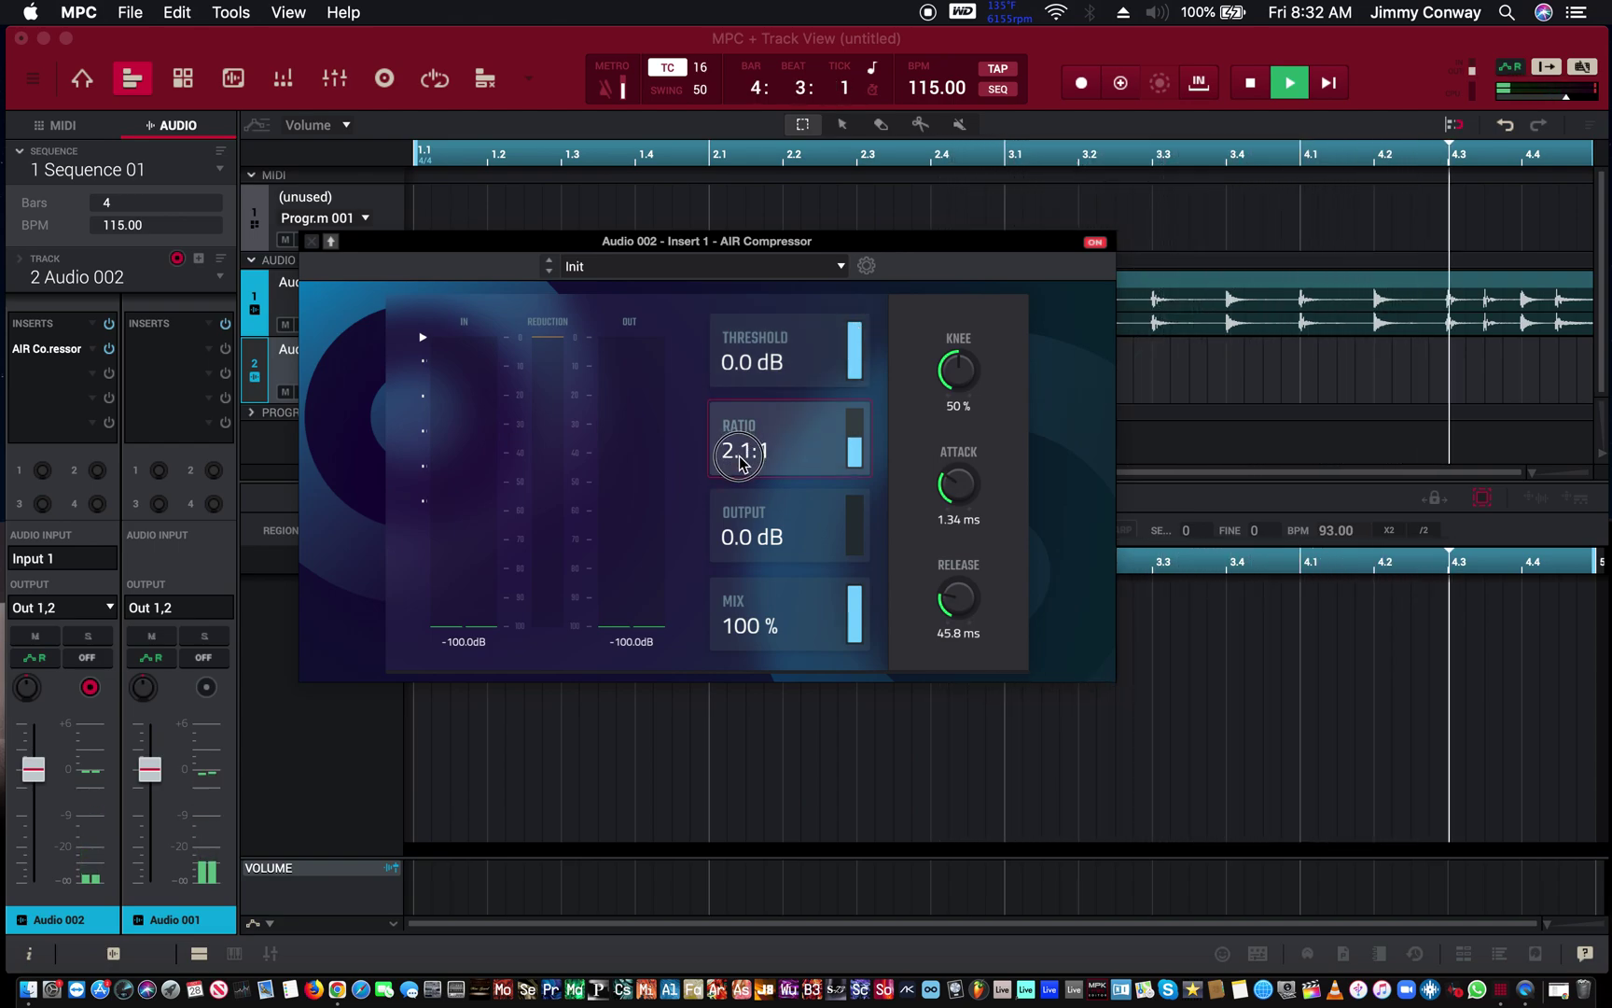
{"action": "left_click_drag", "start_coordinate": [739, 457], "coordinate": [744, 461]}
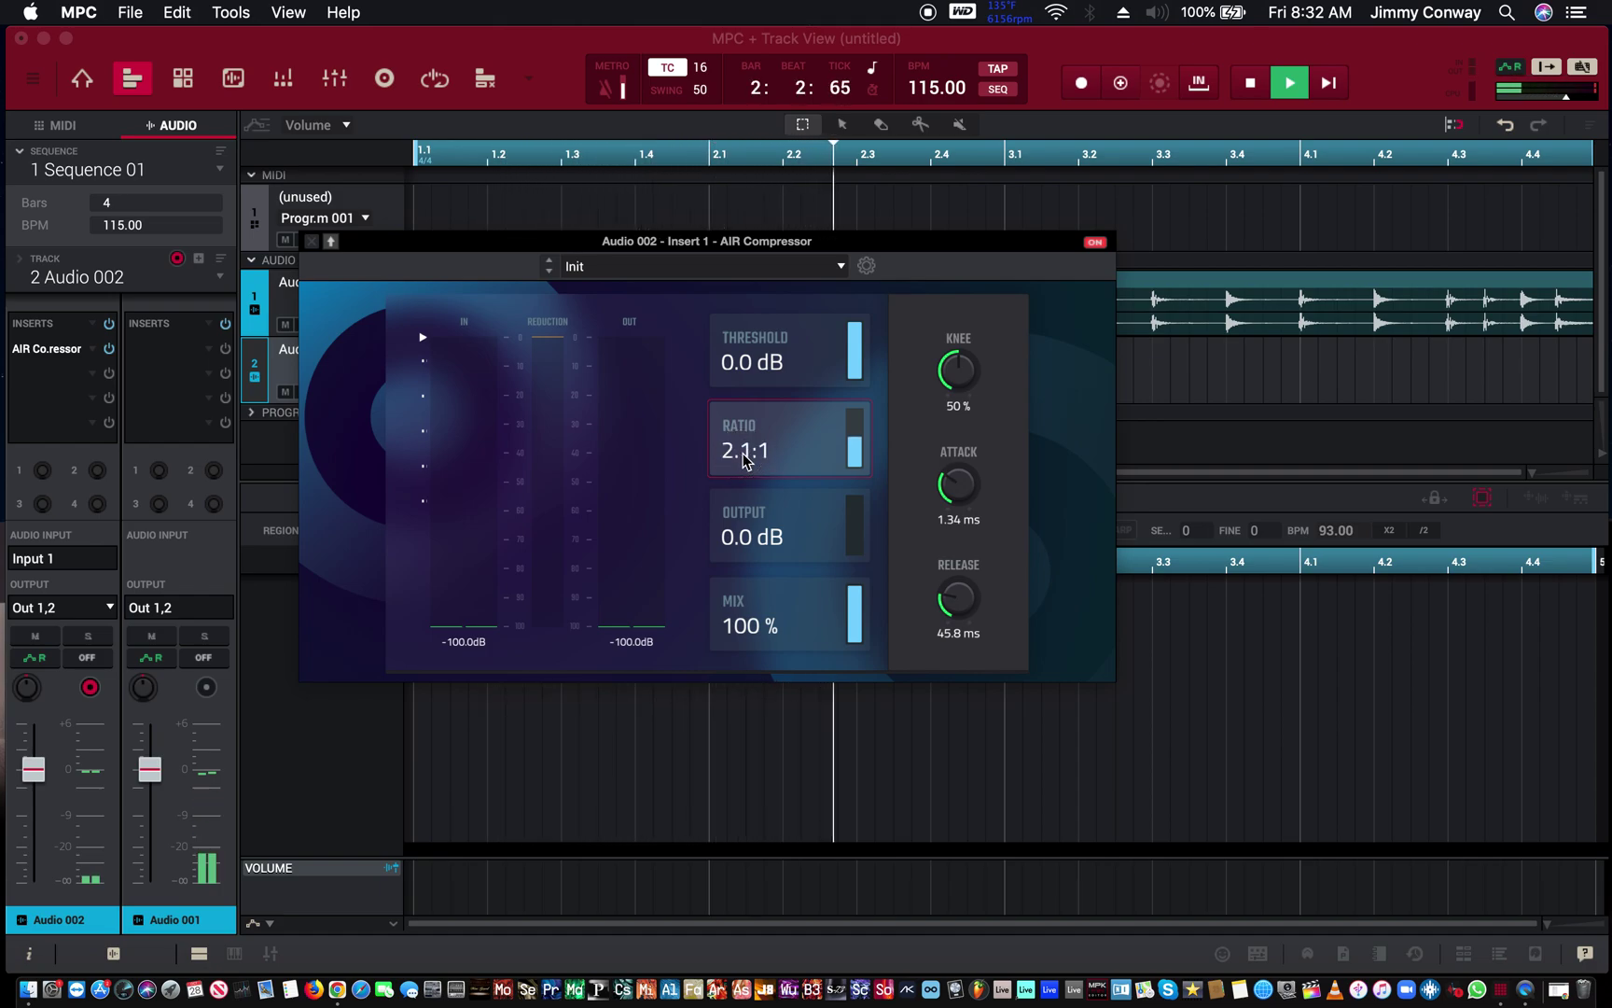
{"action": "key", "text": "space"}
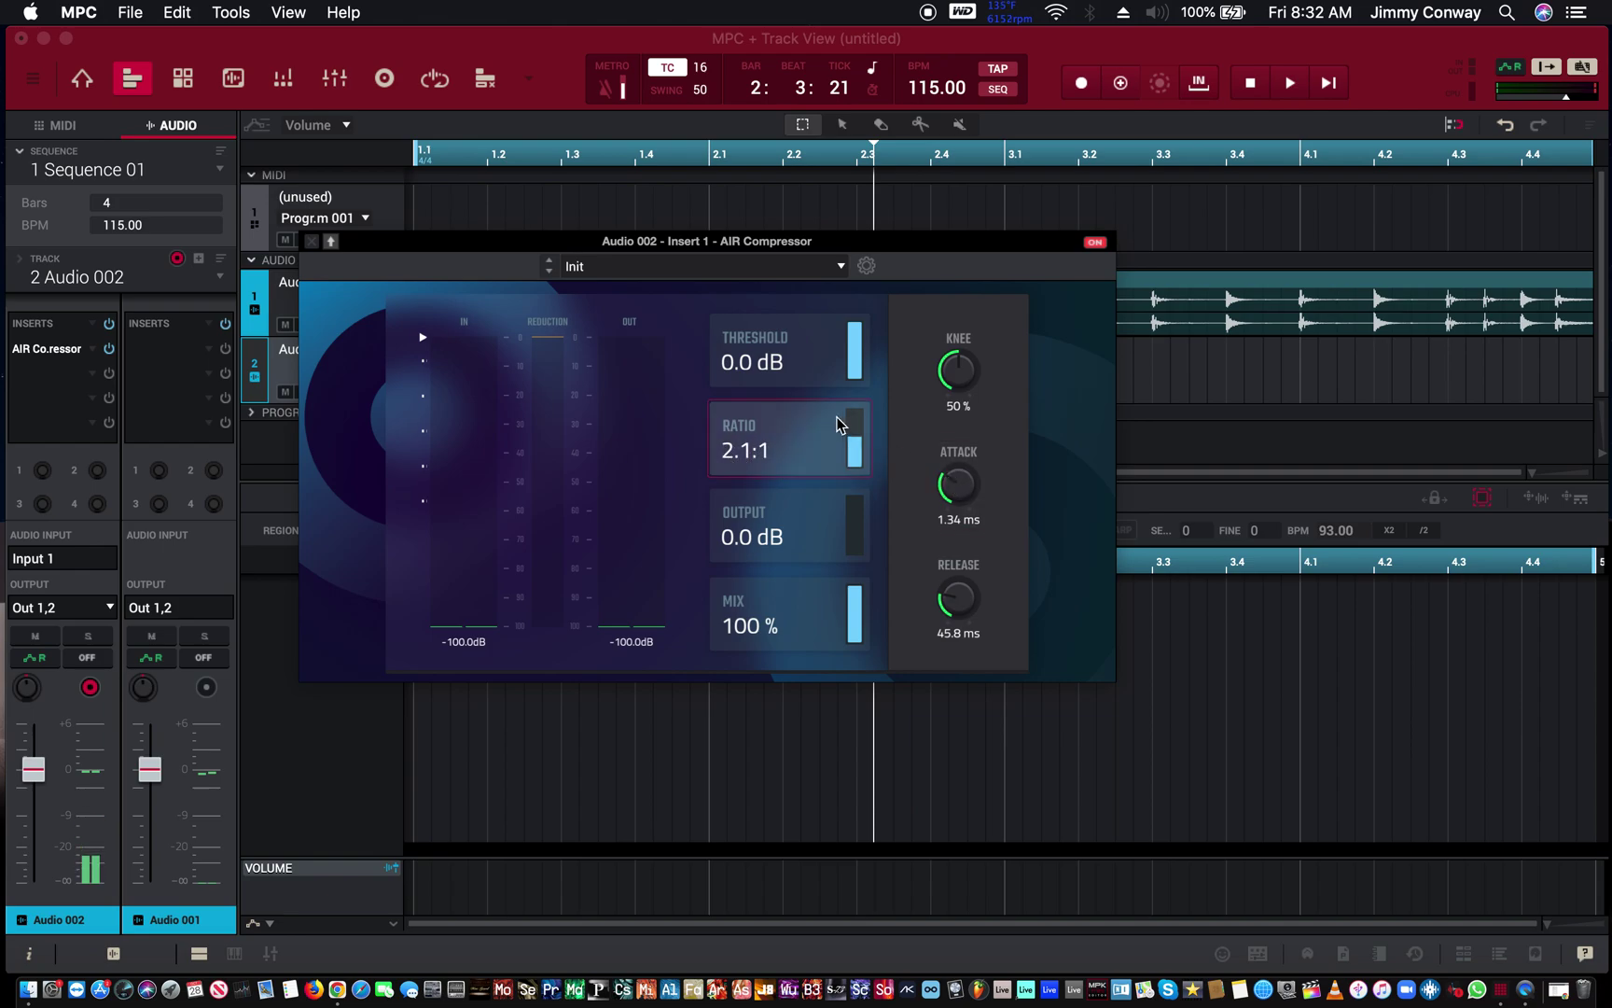
{"action": "key", "text": "space"}
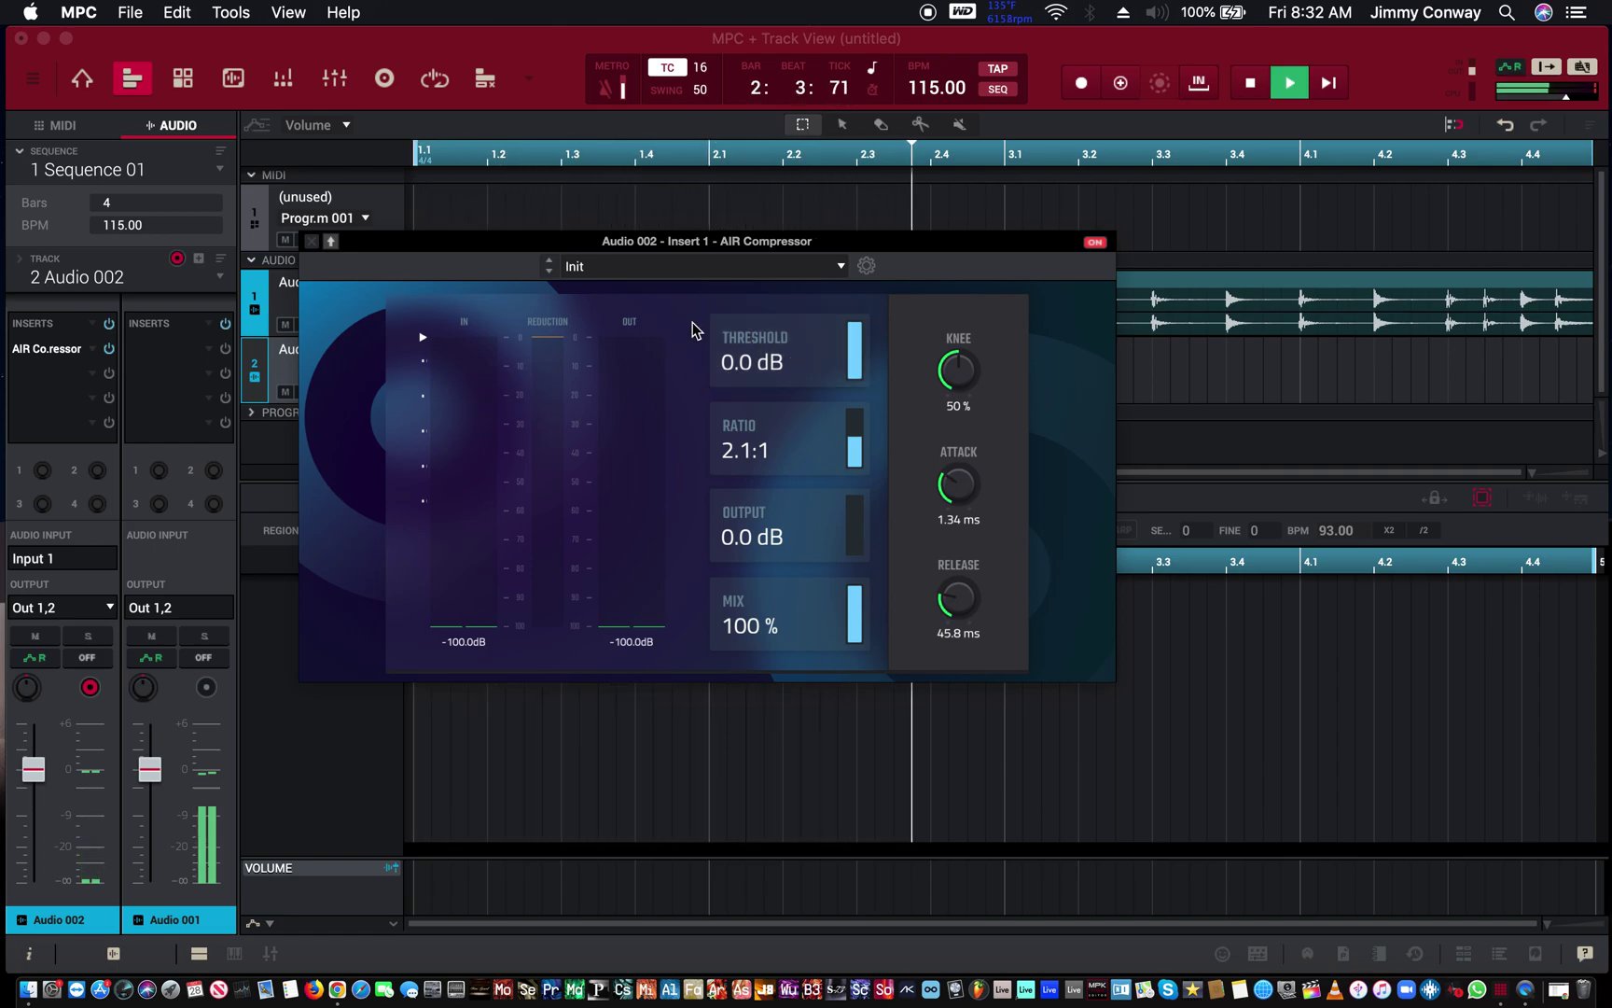
{"action": "left_click", "coordinate": [863, 336]}
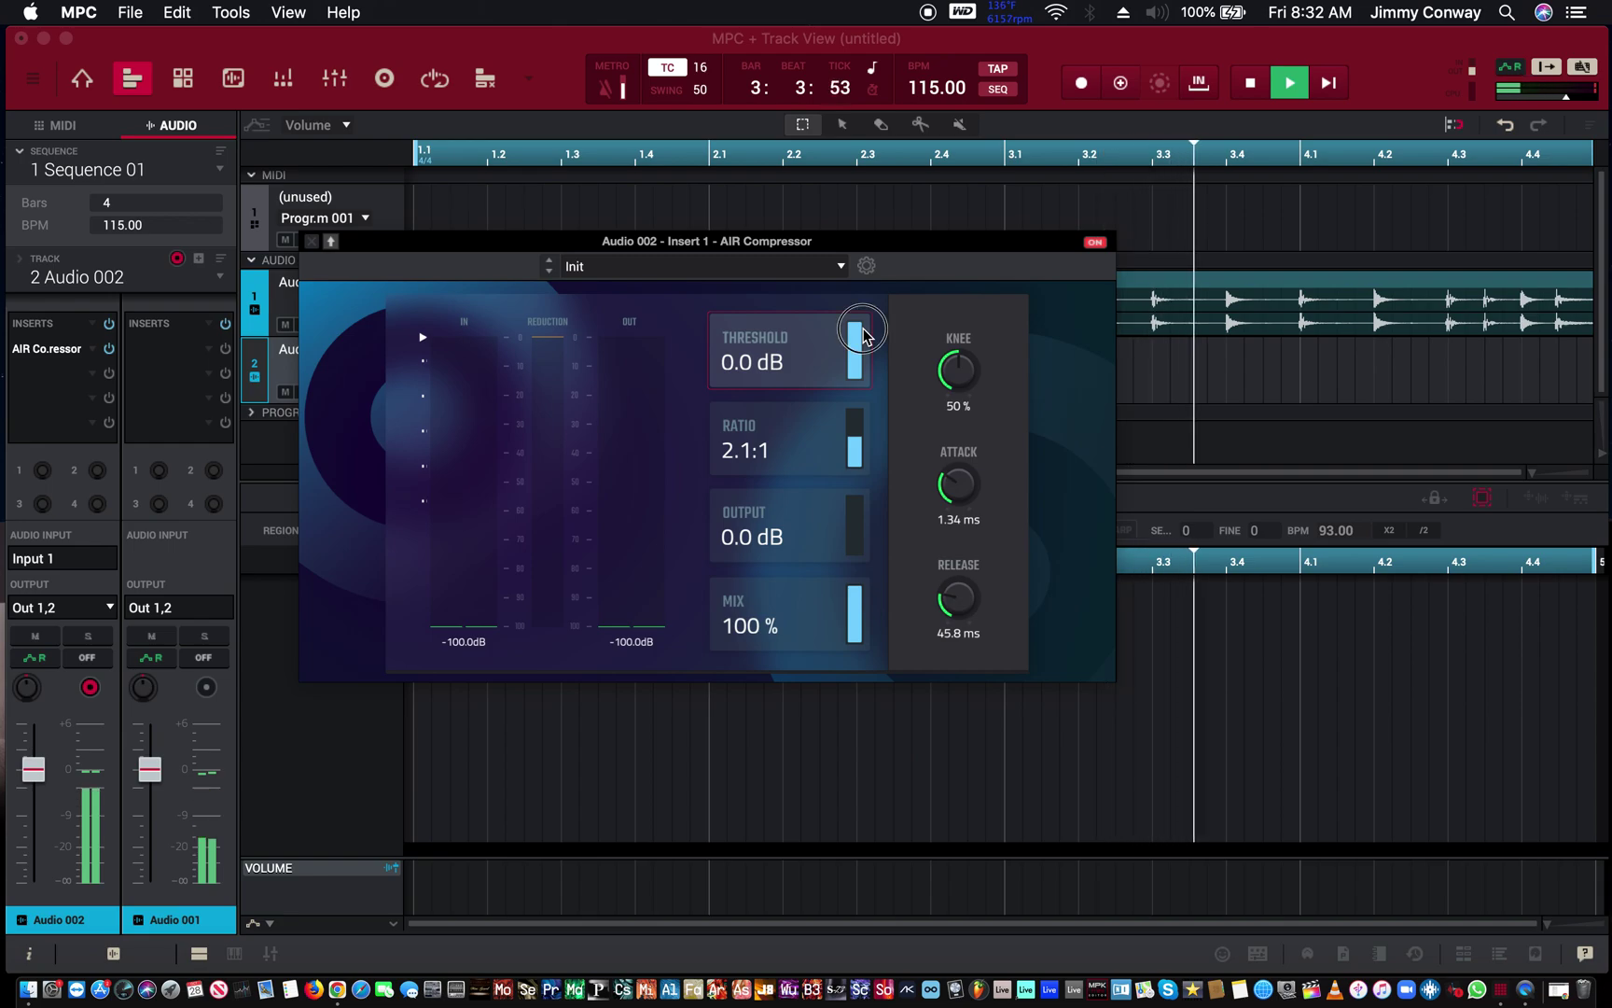
{"action": "left_click_drag", "start_coordinate": [858, 341], "coordinate": [833, 315]}
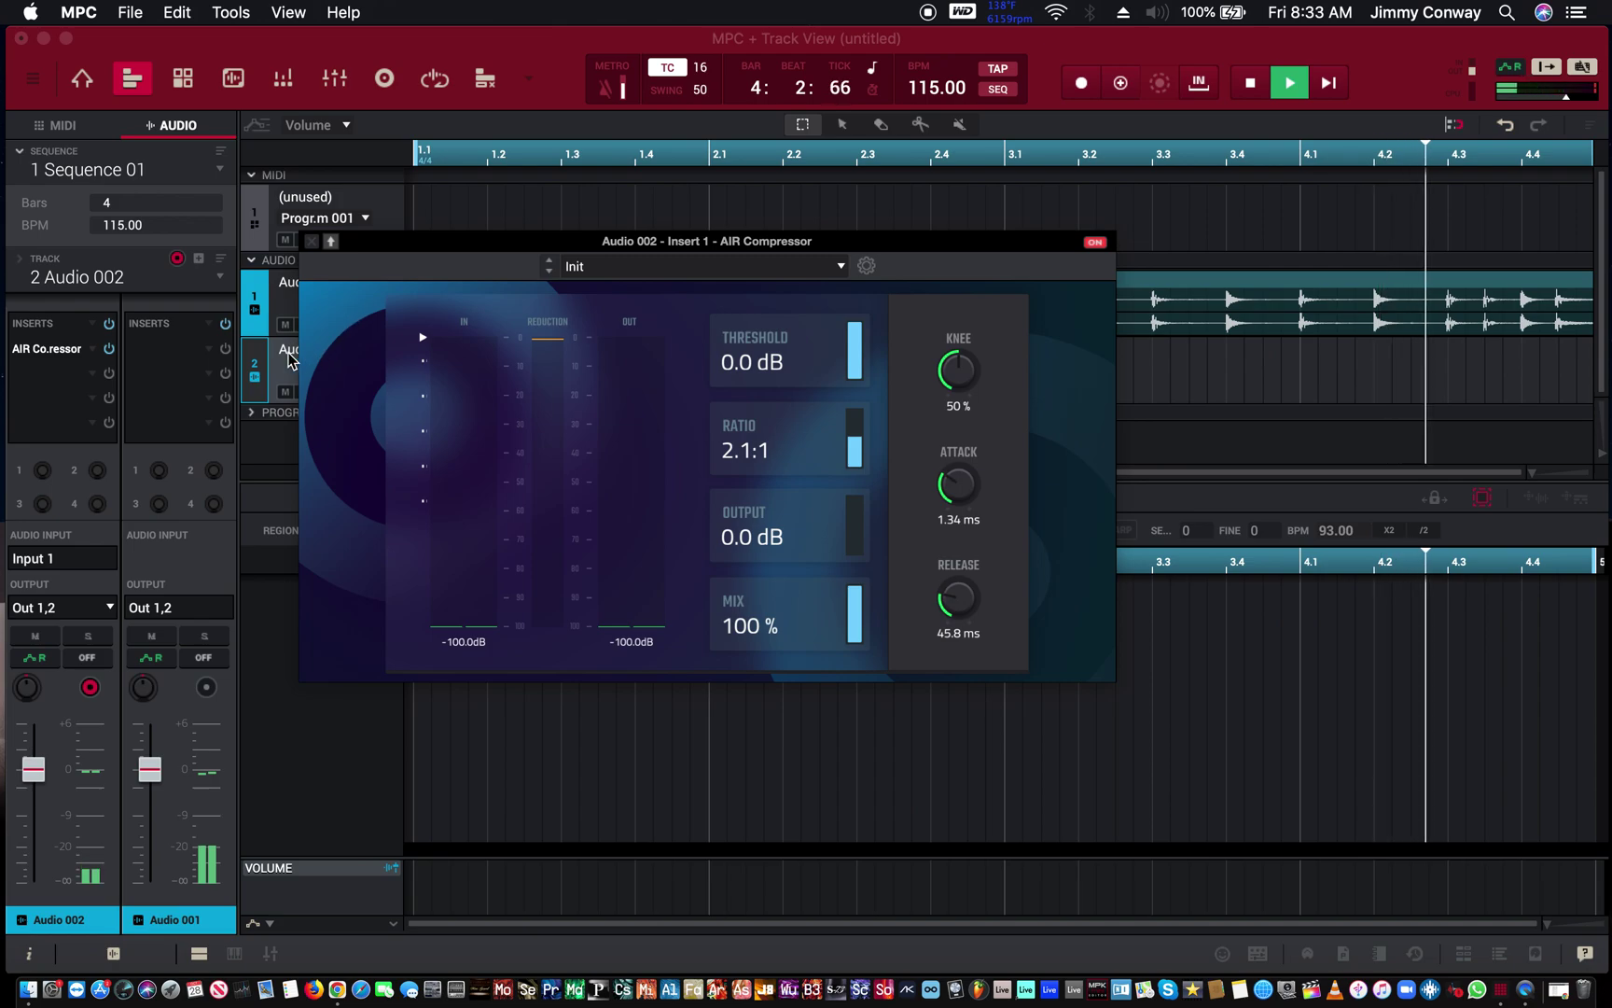
{"action": "left_click_drag", "start_coordinate": [45, 348], "coordinate": [174, 349]}
Restart playback, open the Audio 001 compressor, and settle its threshold at -29.3 dB
{"action": "key", "text": "space"}
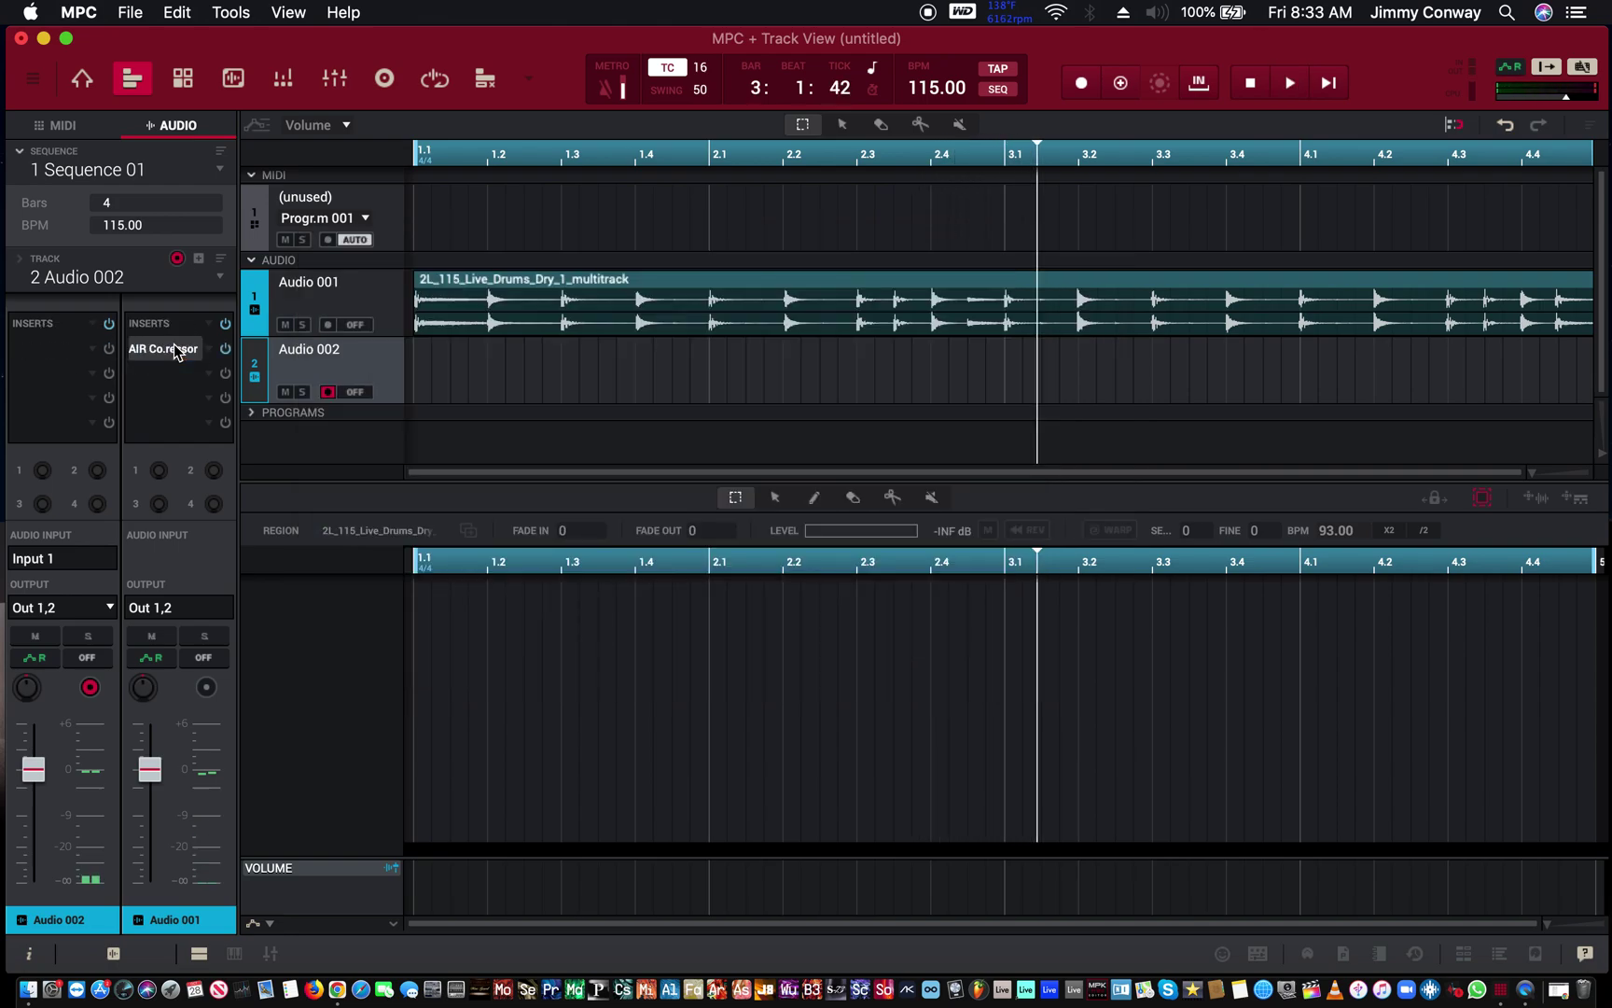
{"action": "key", "text": "space"}
{"action": "double_click", "coordinate": [173, 349]}
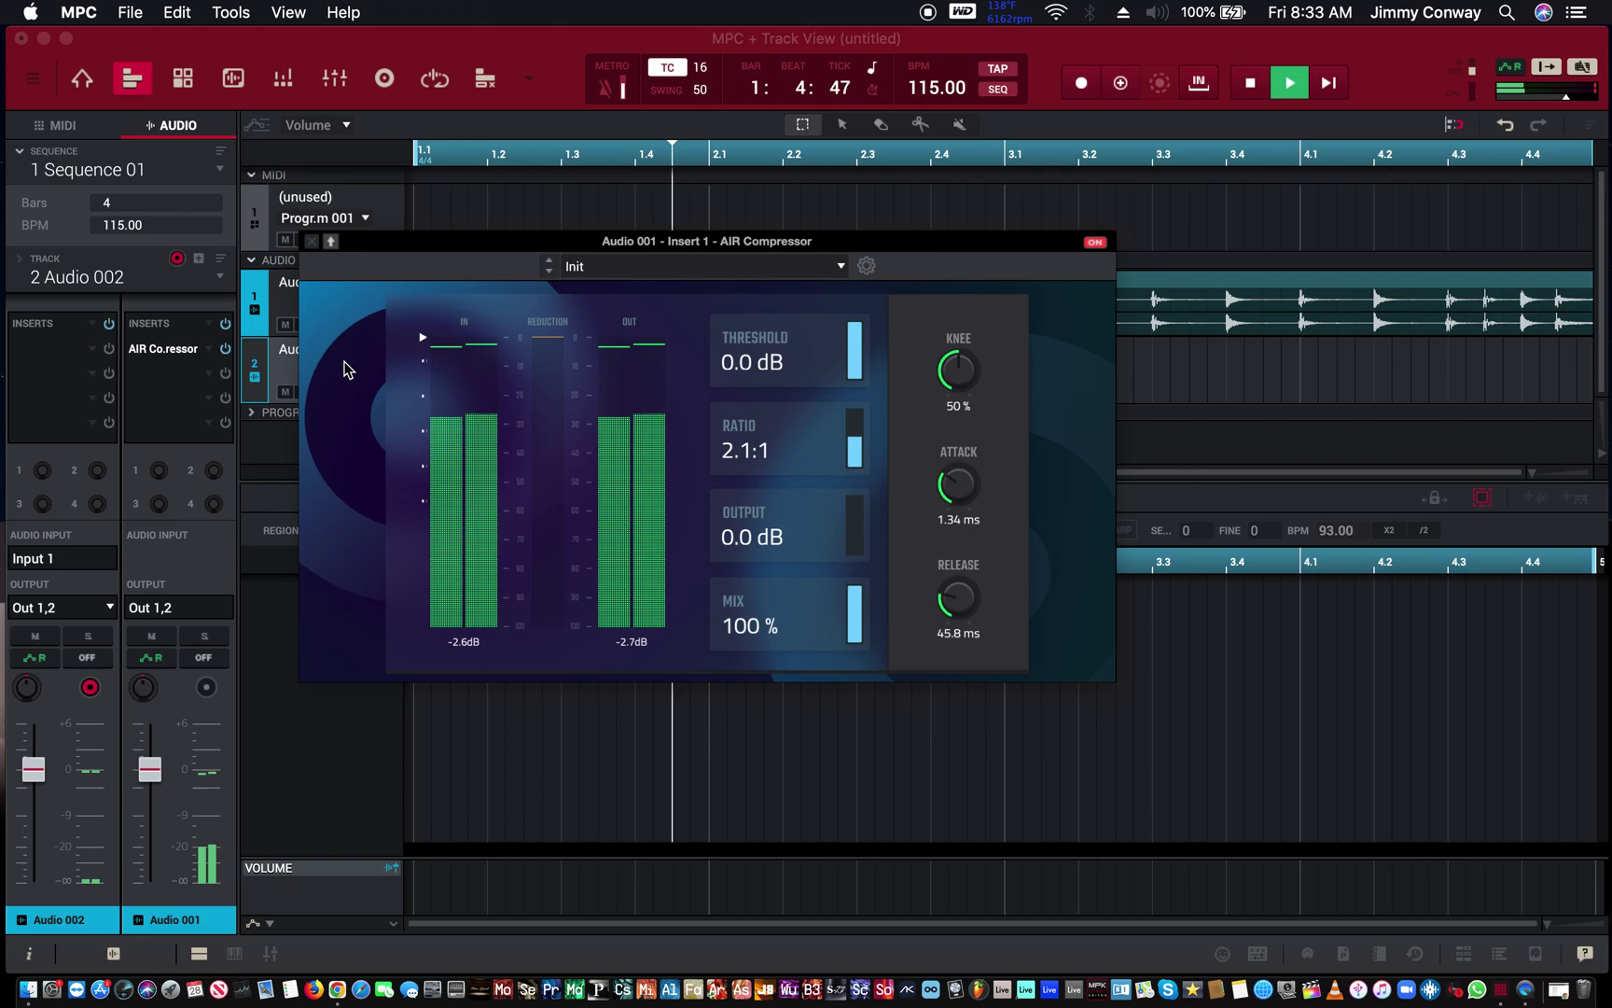
{"action": "left_click", "coordinate": [857, 333]}
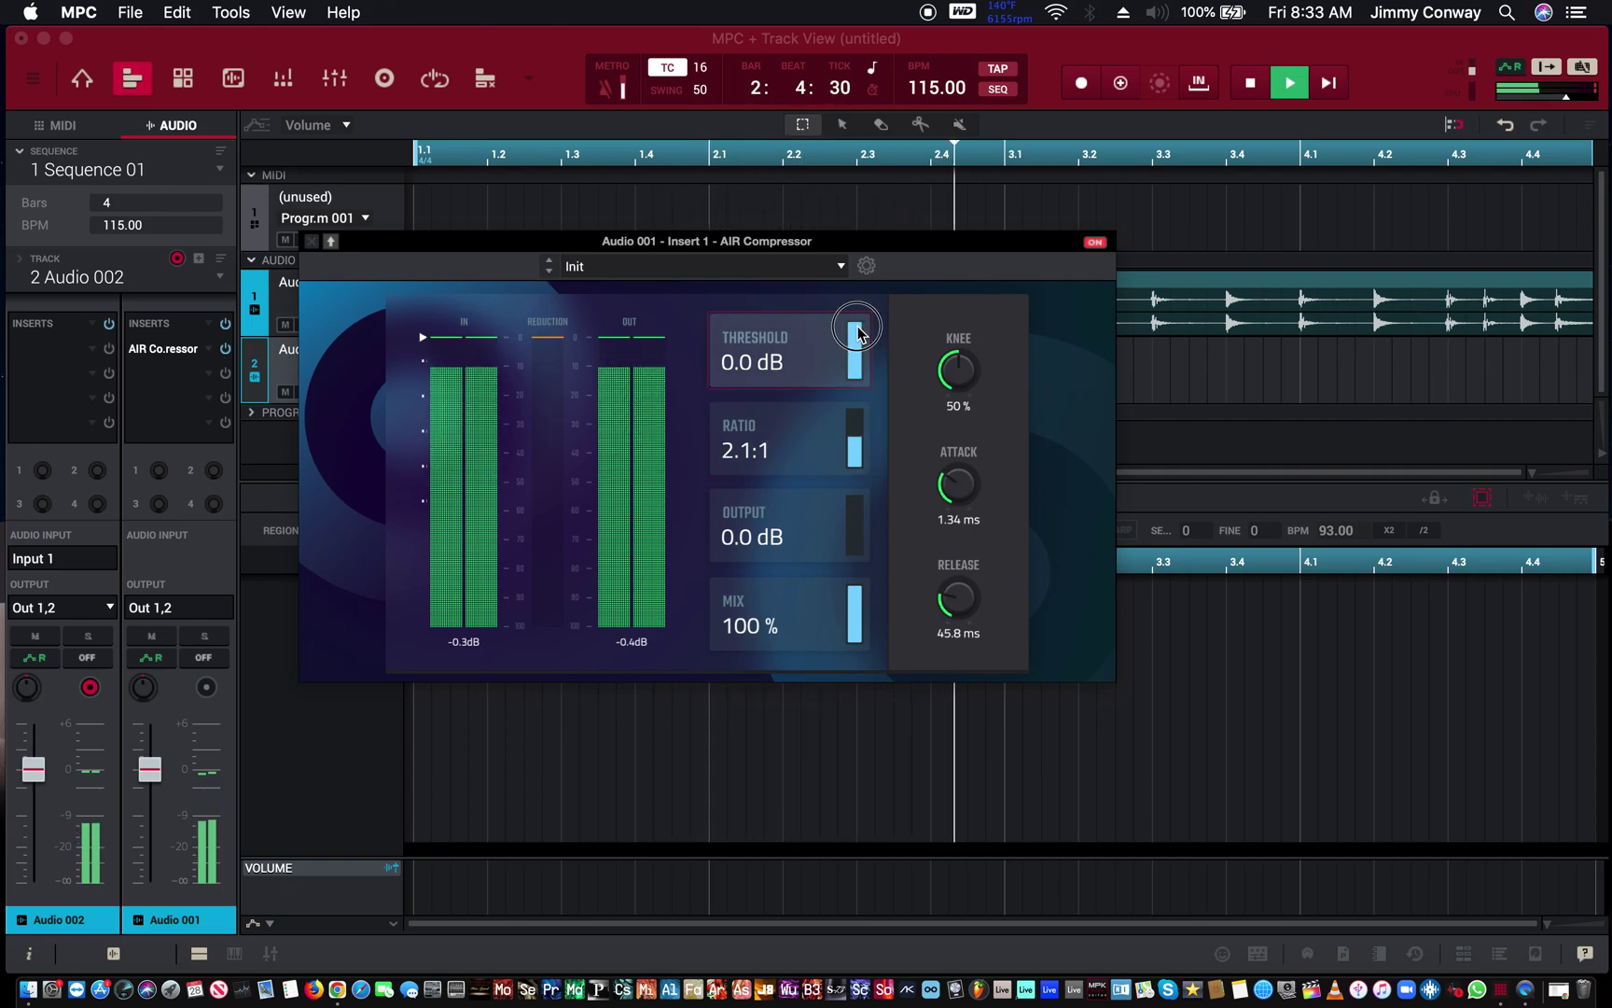
{"action": "left_click_drag", "start_coordinate": [857, 336], "coordinate": [863, 388]}
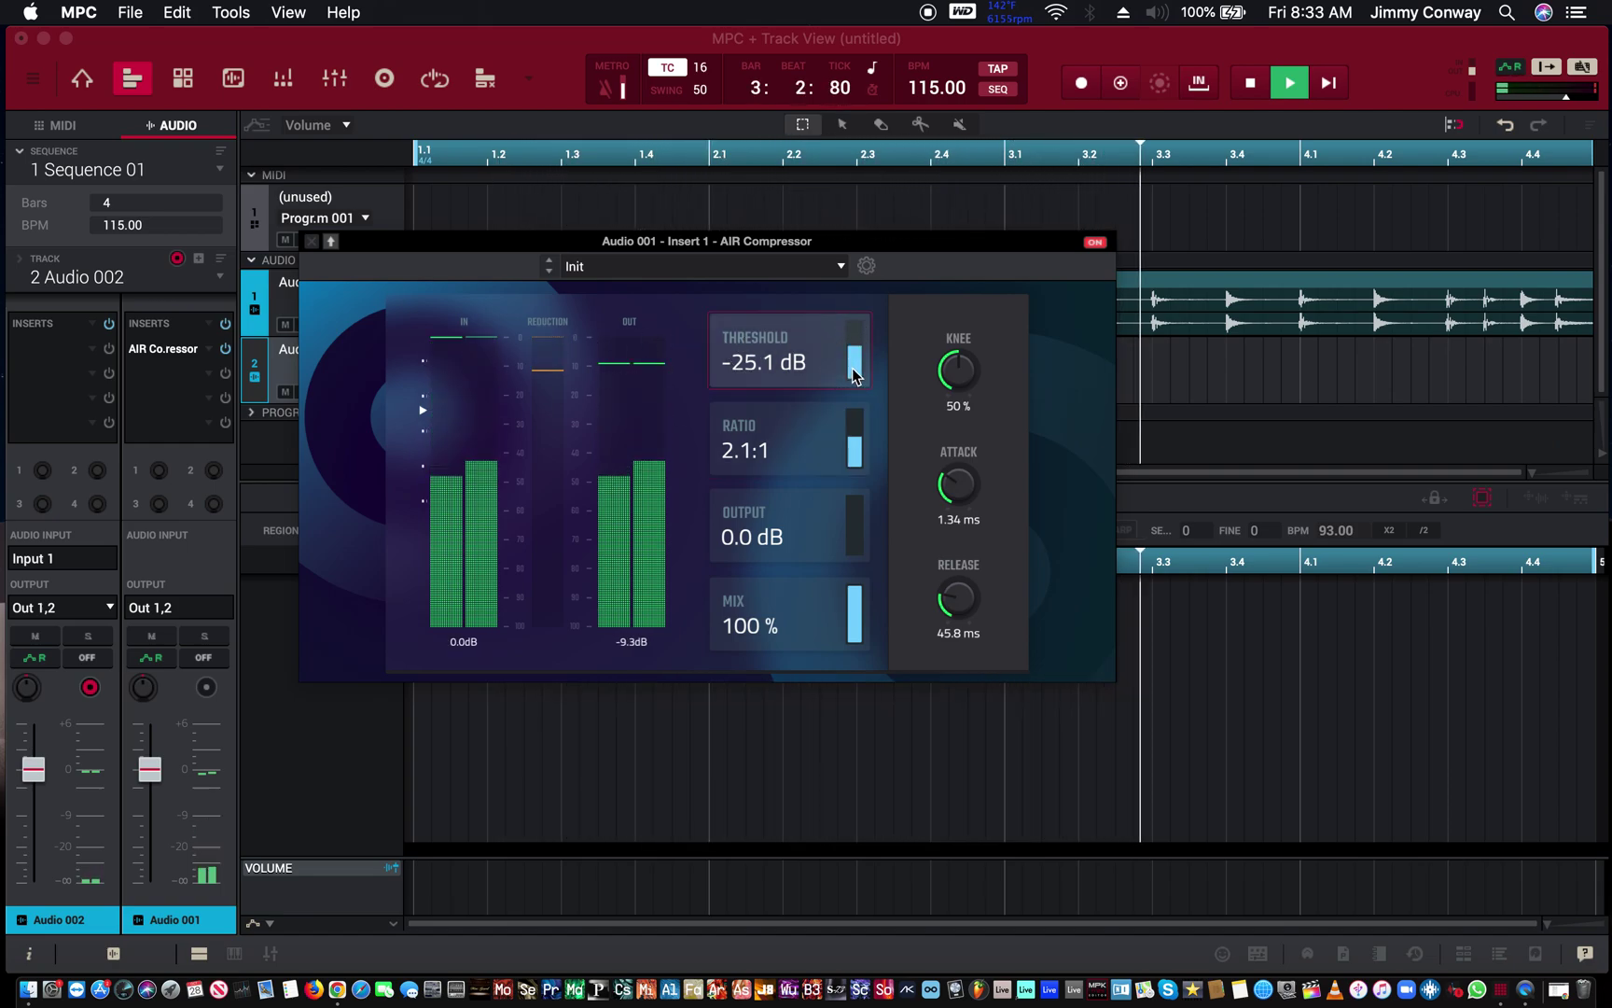
{"action": "mouse_move", "coordinate": [857, 354]}
{"action": "left_mouse_down"}
{"action": "mouse_move", "coordinate": [851, 409]}
{"action": "mouse_move", "coordinate": [854, 374]}
{"action": "left_mouse_up"}
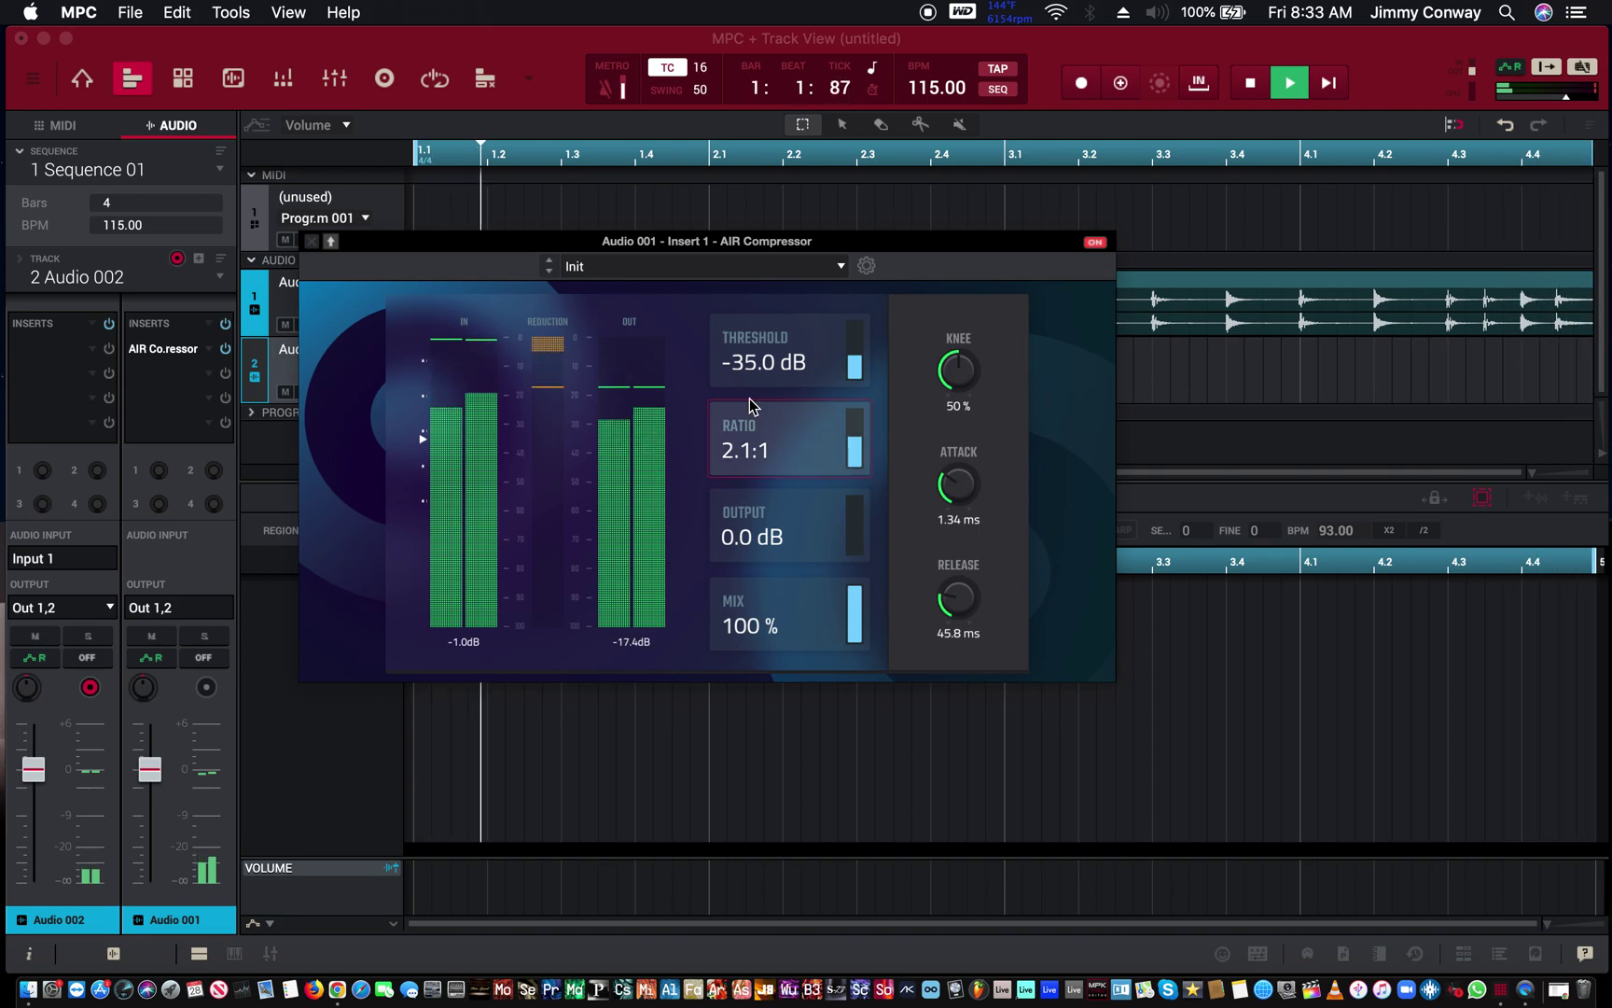
{"action": "mouse_move", "coordinate": [851, 359]}
{"action": "left_mouse_down"}
{"action": "mouse_move", "coordinate": [843, 248]}
{"action": "mouse_move", "coordinate": [857, 407]}
{"action": "mouse_move", "coordinate": [865, 350]}
{"action": "left_mouse_up"}
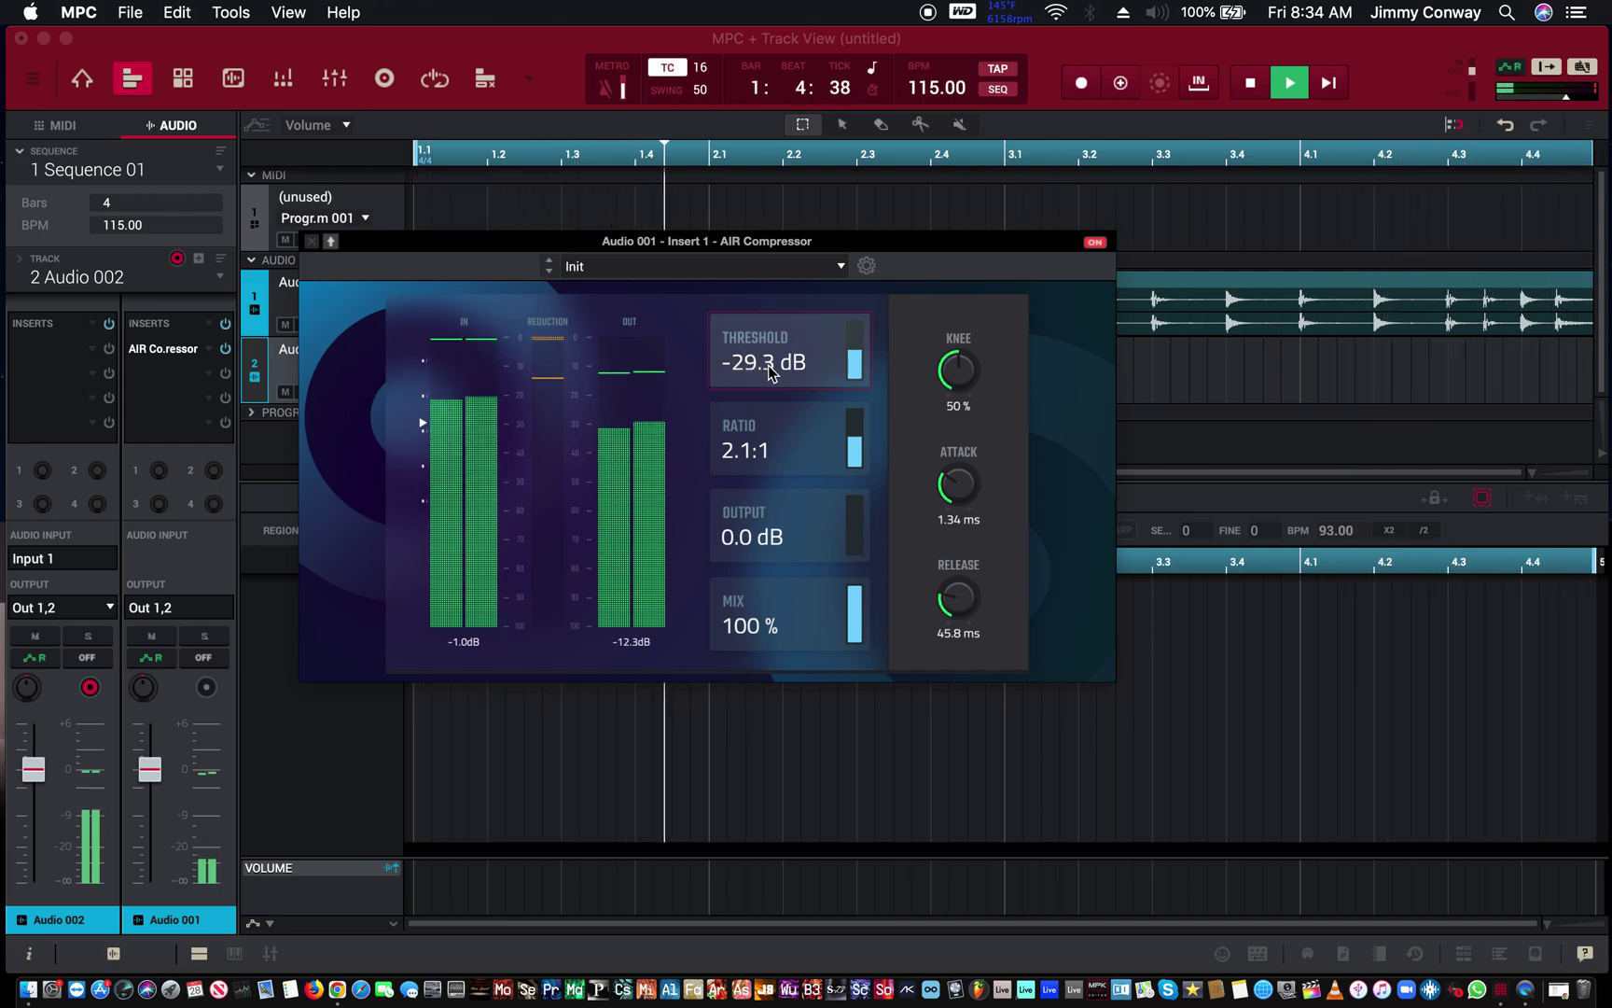
Open the Mixer, move the compressor window aside, switch to Channel Mixer and select Audio 001
{"action": "left_click", "coordinate": [287, 88]}
{"action": "left_click", "coordinate": [285, 82]}
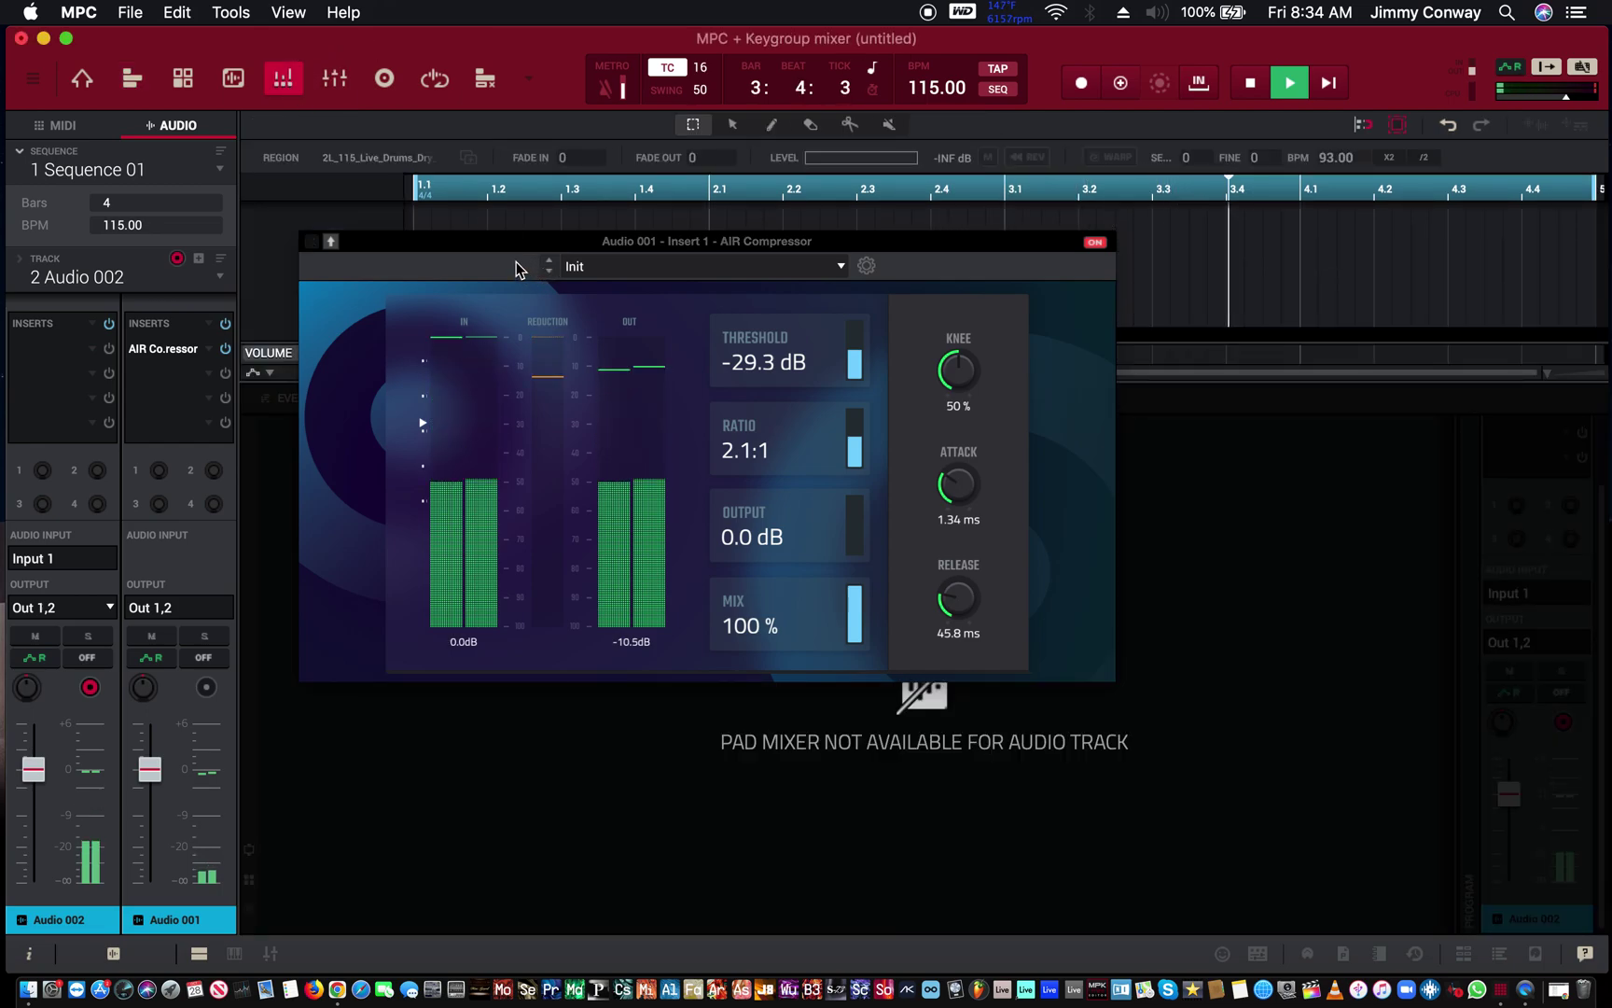
{"action": "left_click_drag", "start_coordinate": [493, 240], "coordinate": [1127, 395]}
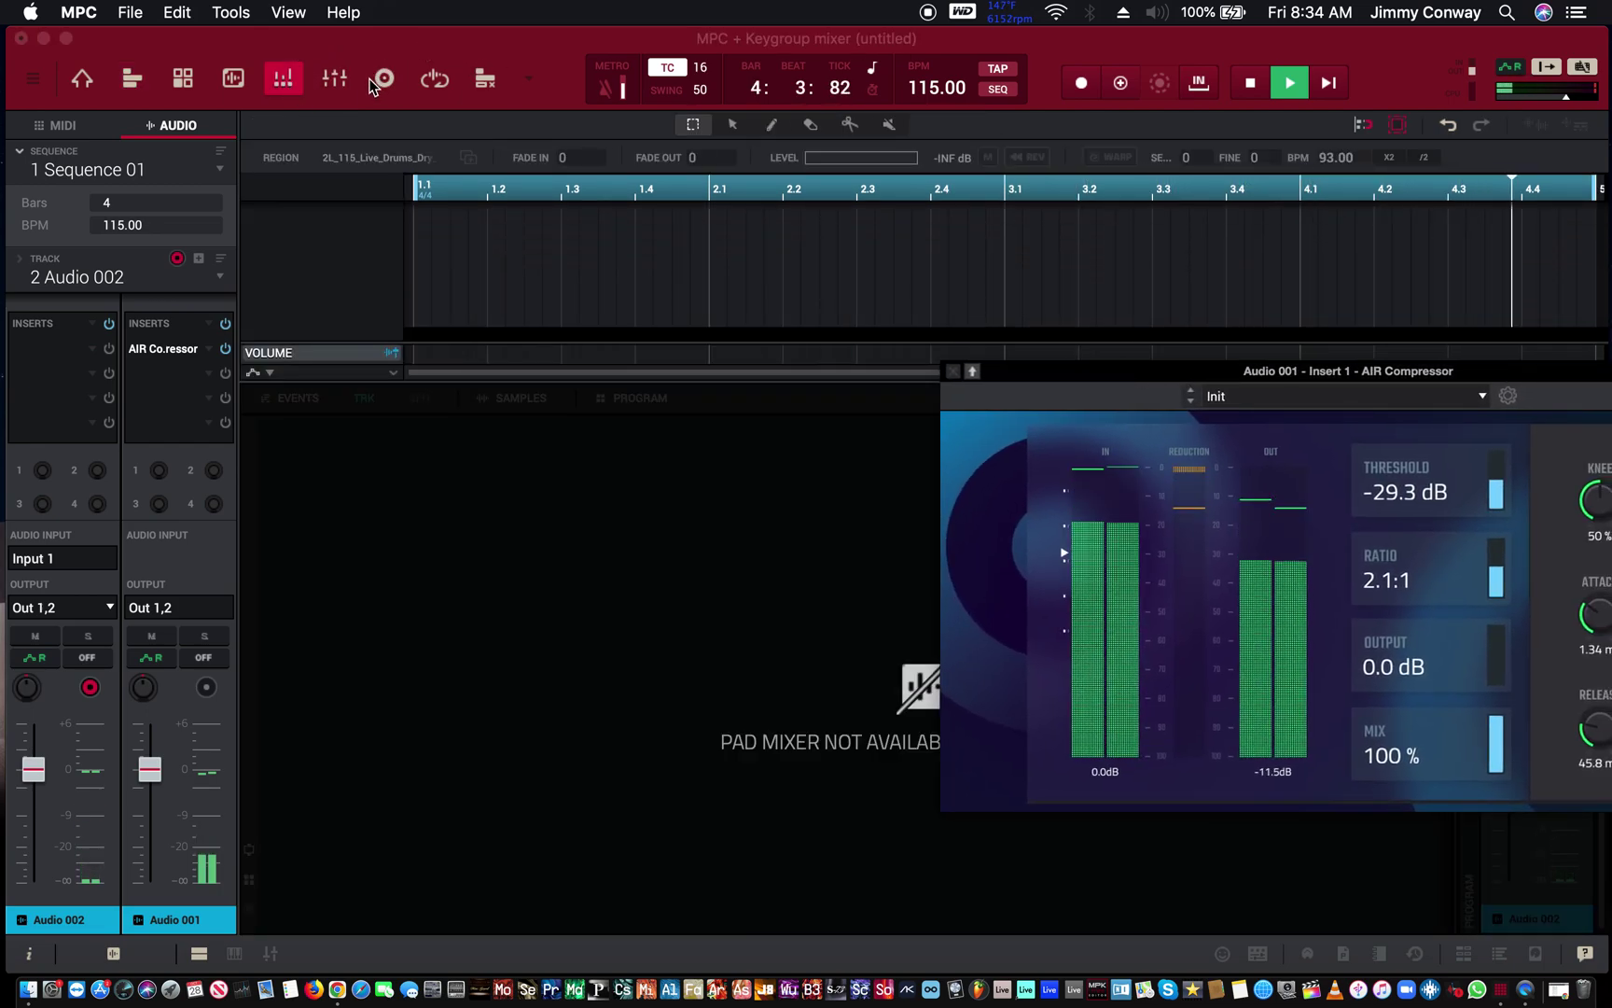
{"action": "left_click", "coordinate": [341, 88]}
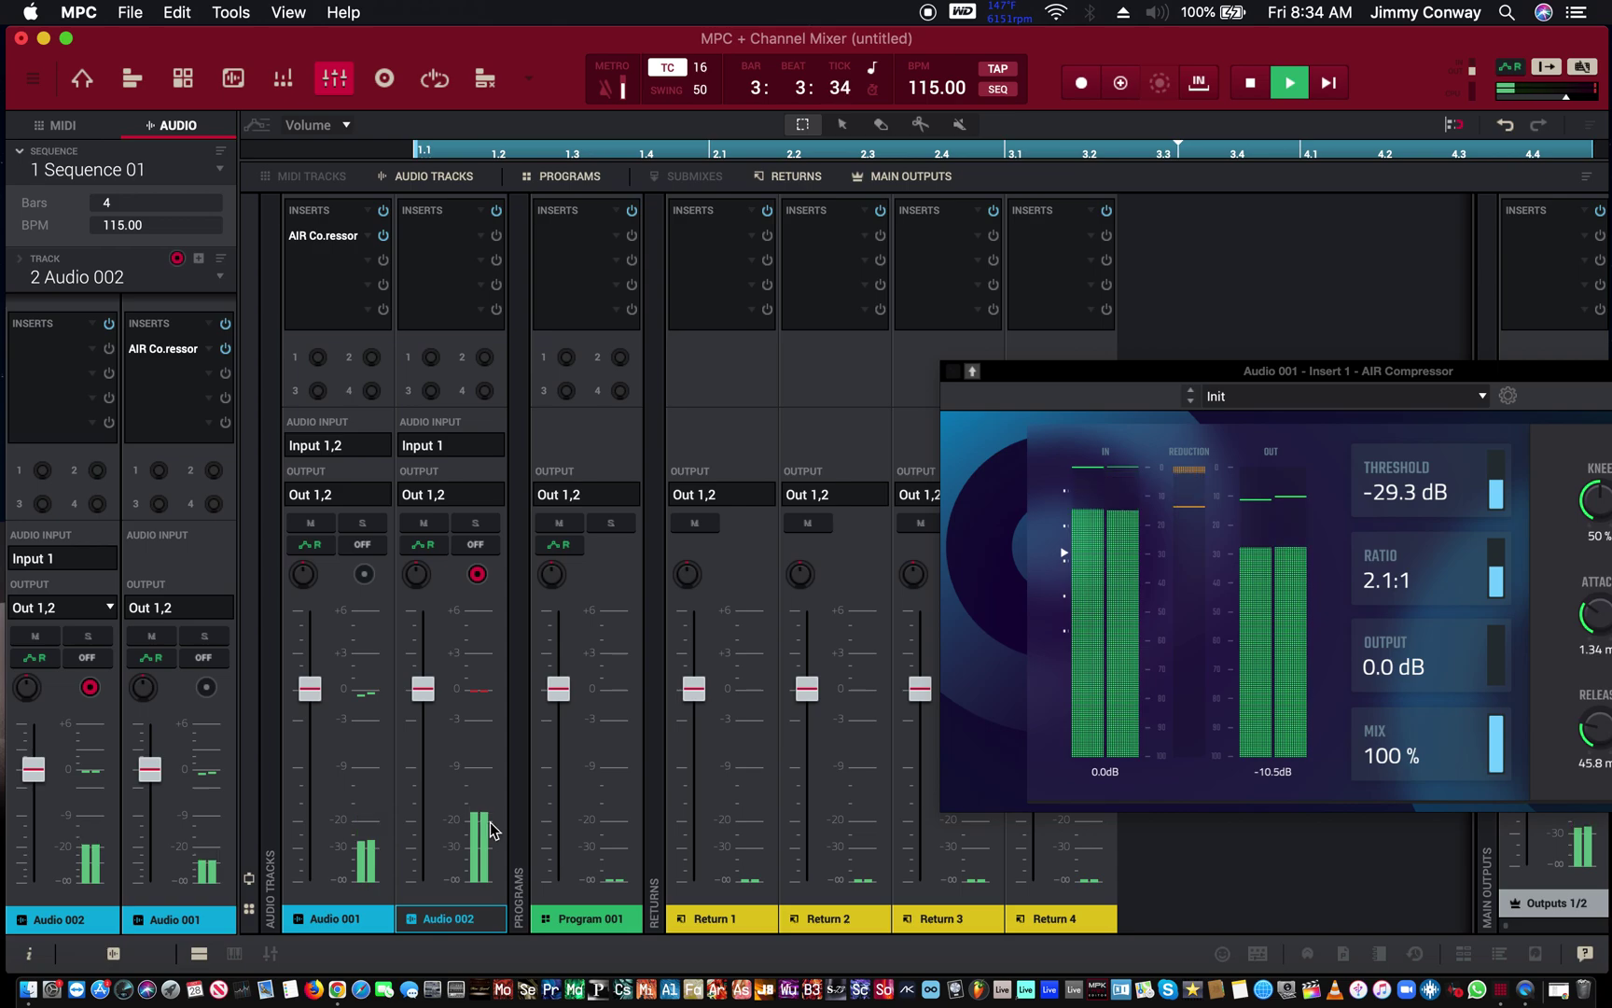
{"action": "left_click", "coordinate": [364, 851]}
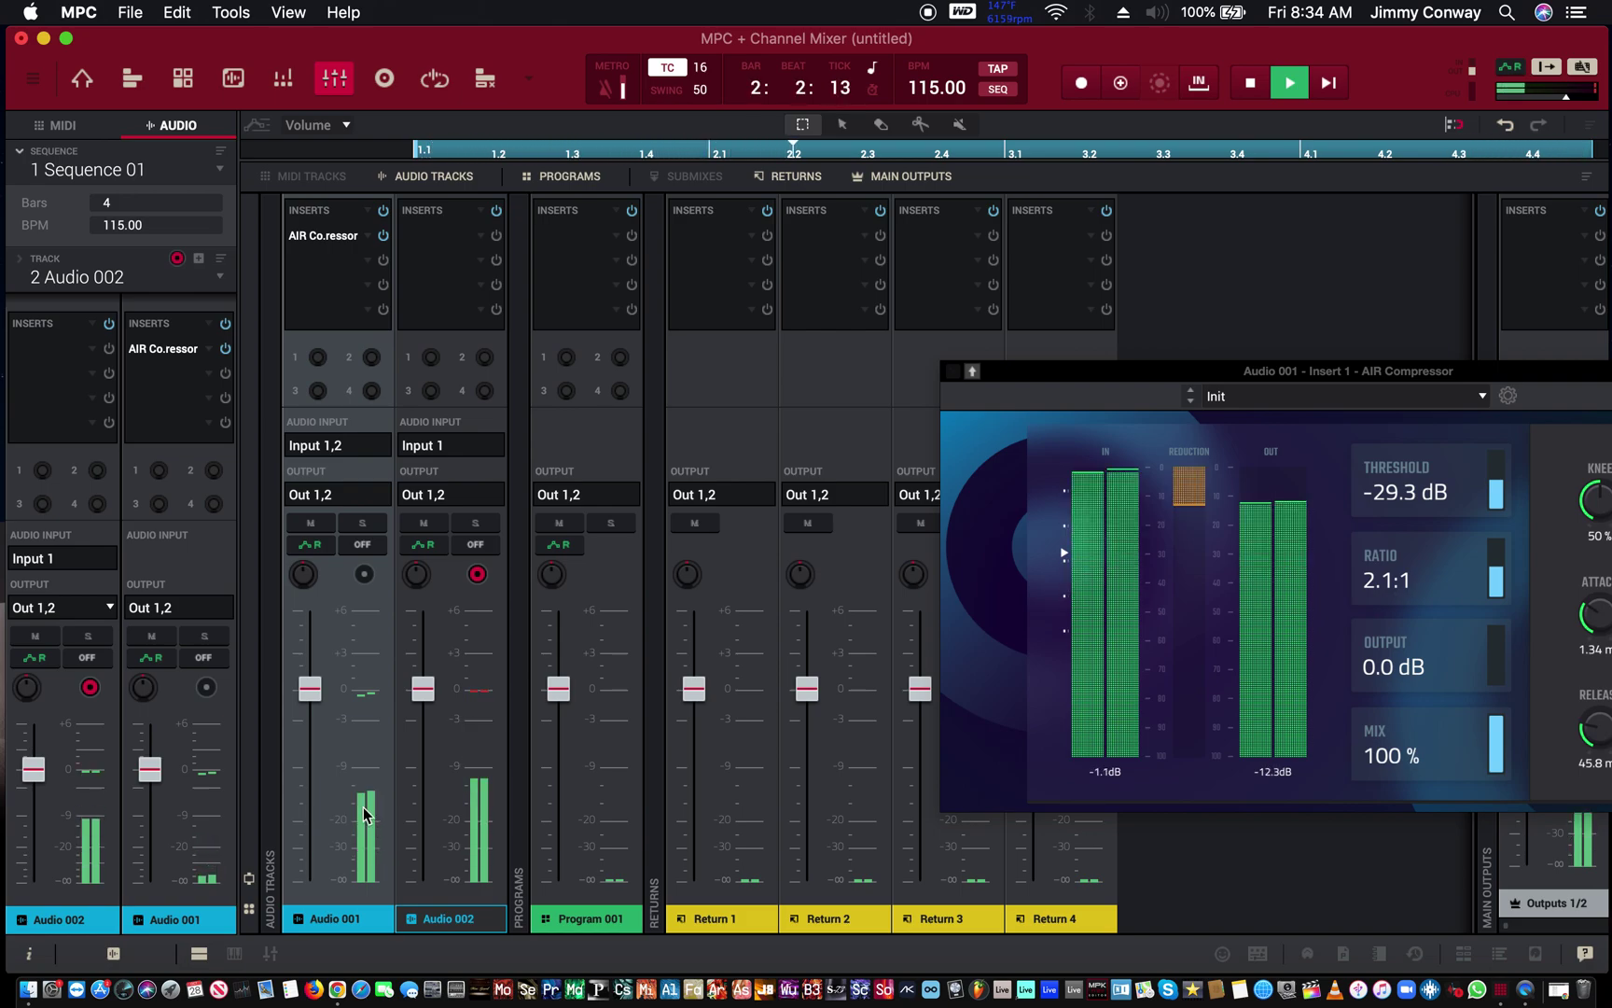
Center the compressor window, set the ratio to 2.4:1, and raise the output to 8.8 dB
{"action": "left_click_drag", "start_coordinate": [1120, 374], "coordinate": [663, 274]}
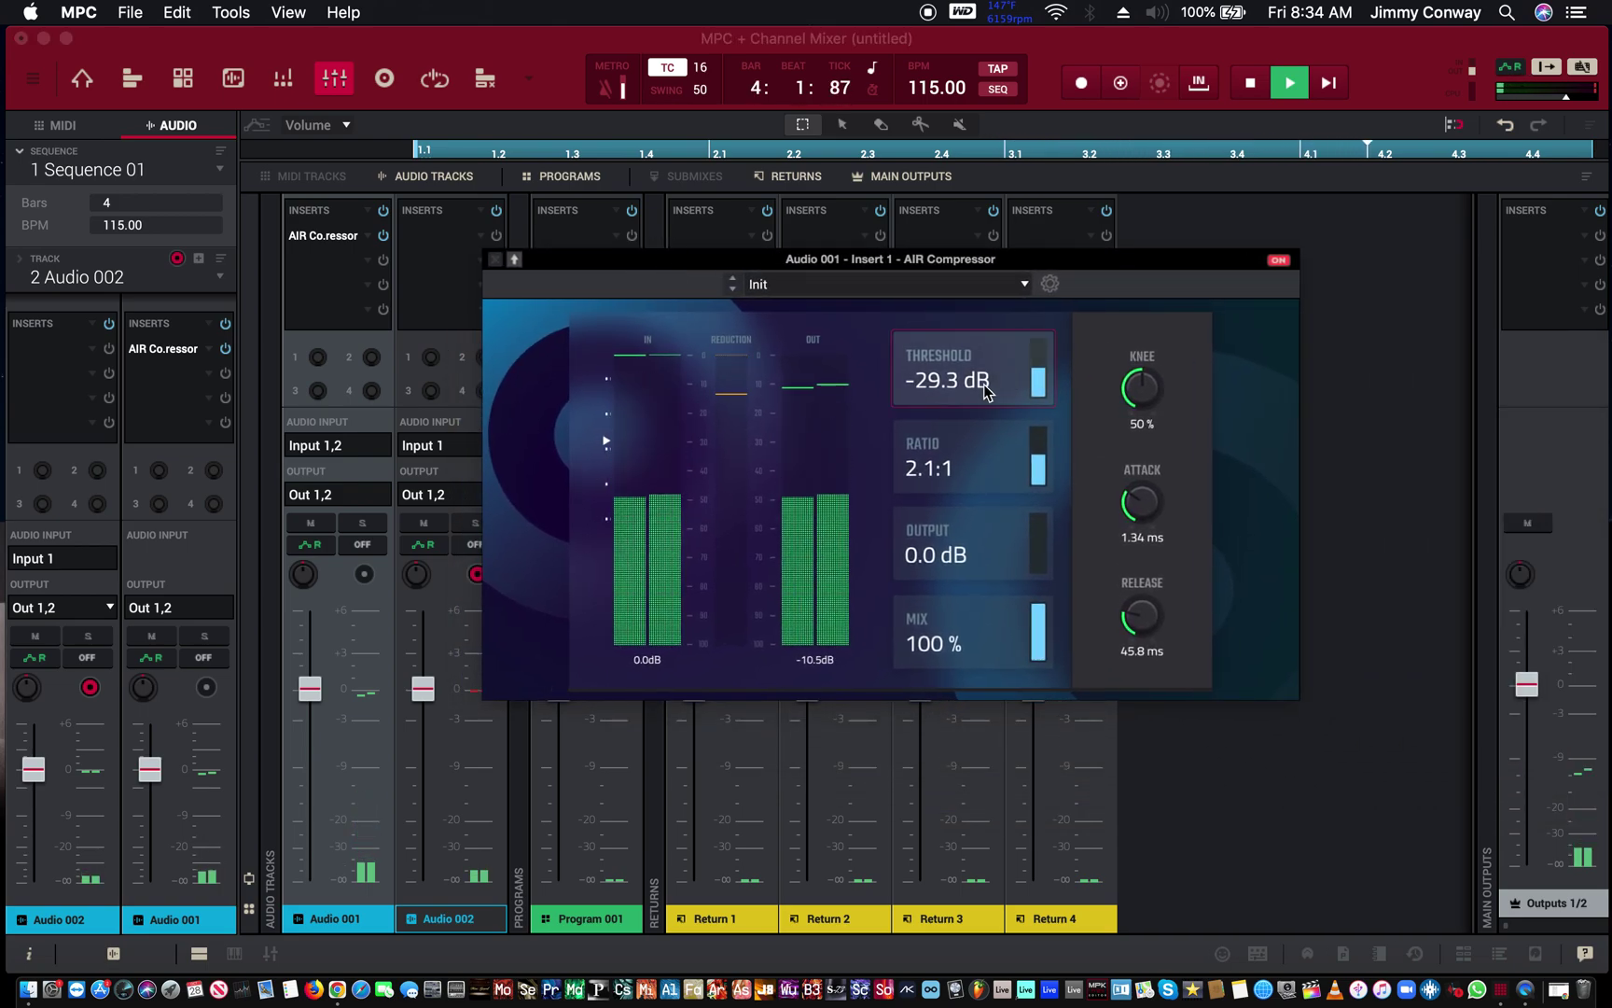
{"action": "left_click_drag", "start_coordinate": [1042, 468], "coordinate": [1035, 415]}
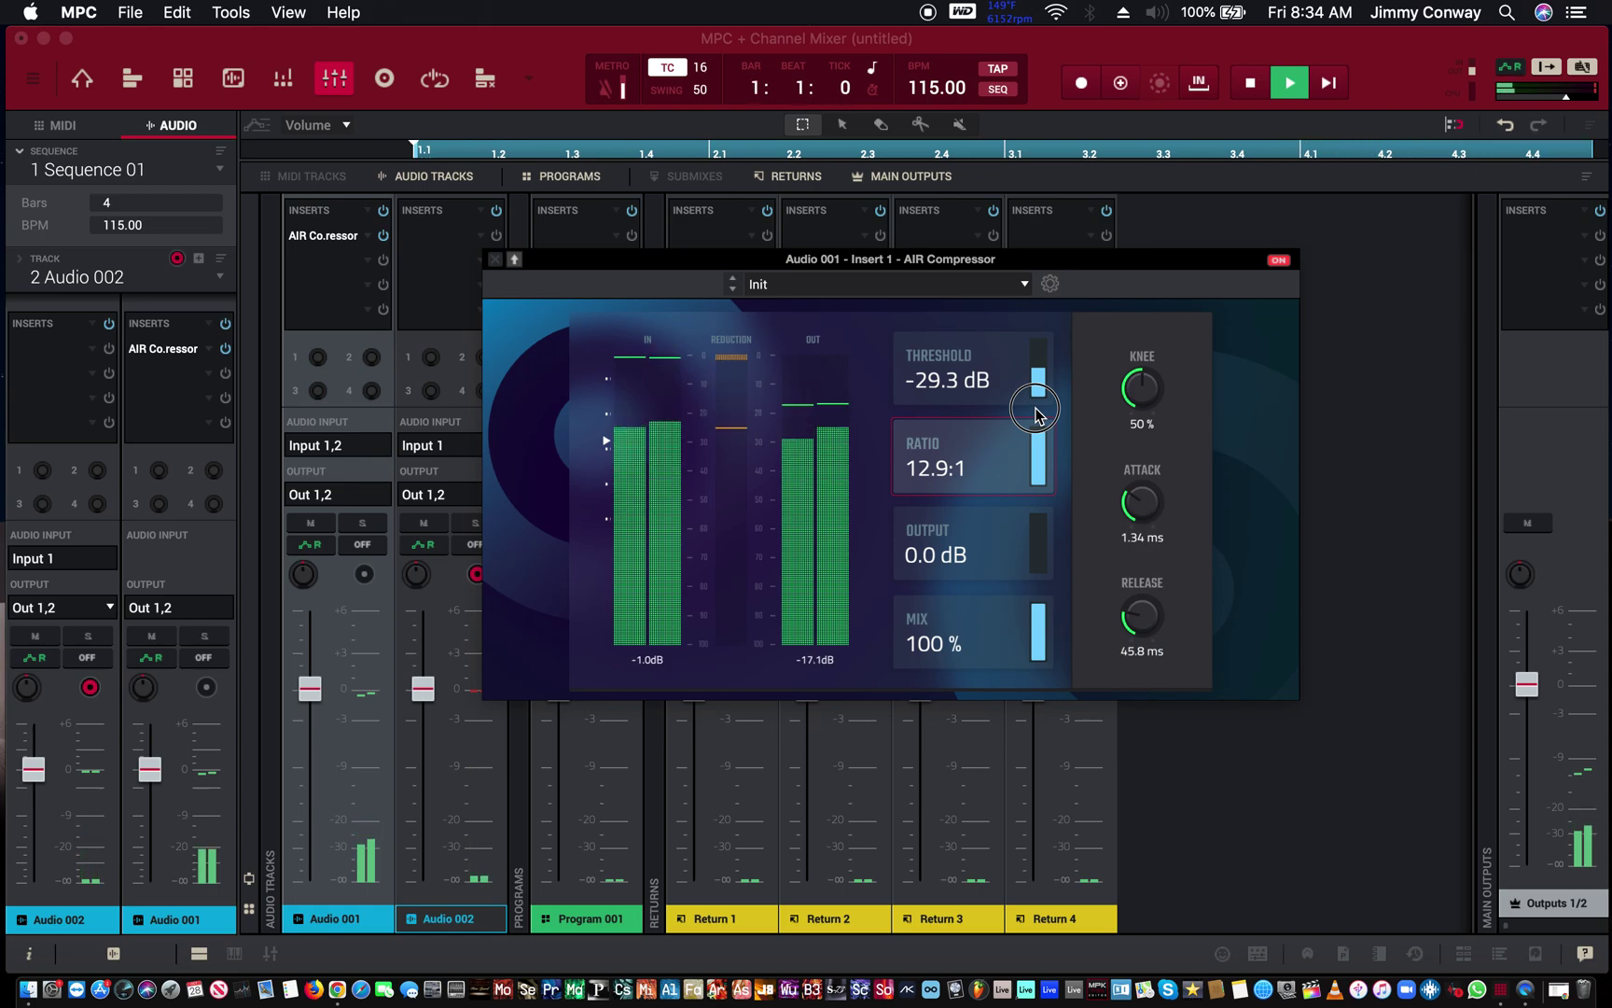
{"action": "left_click_drag", "start_coordinate": [1036, 448], "coordinate": [1037, 459]}
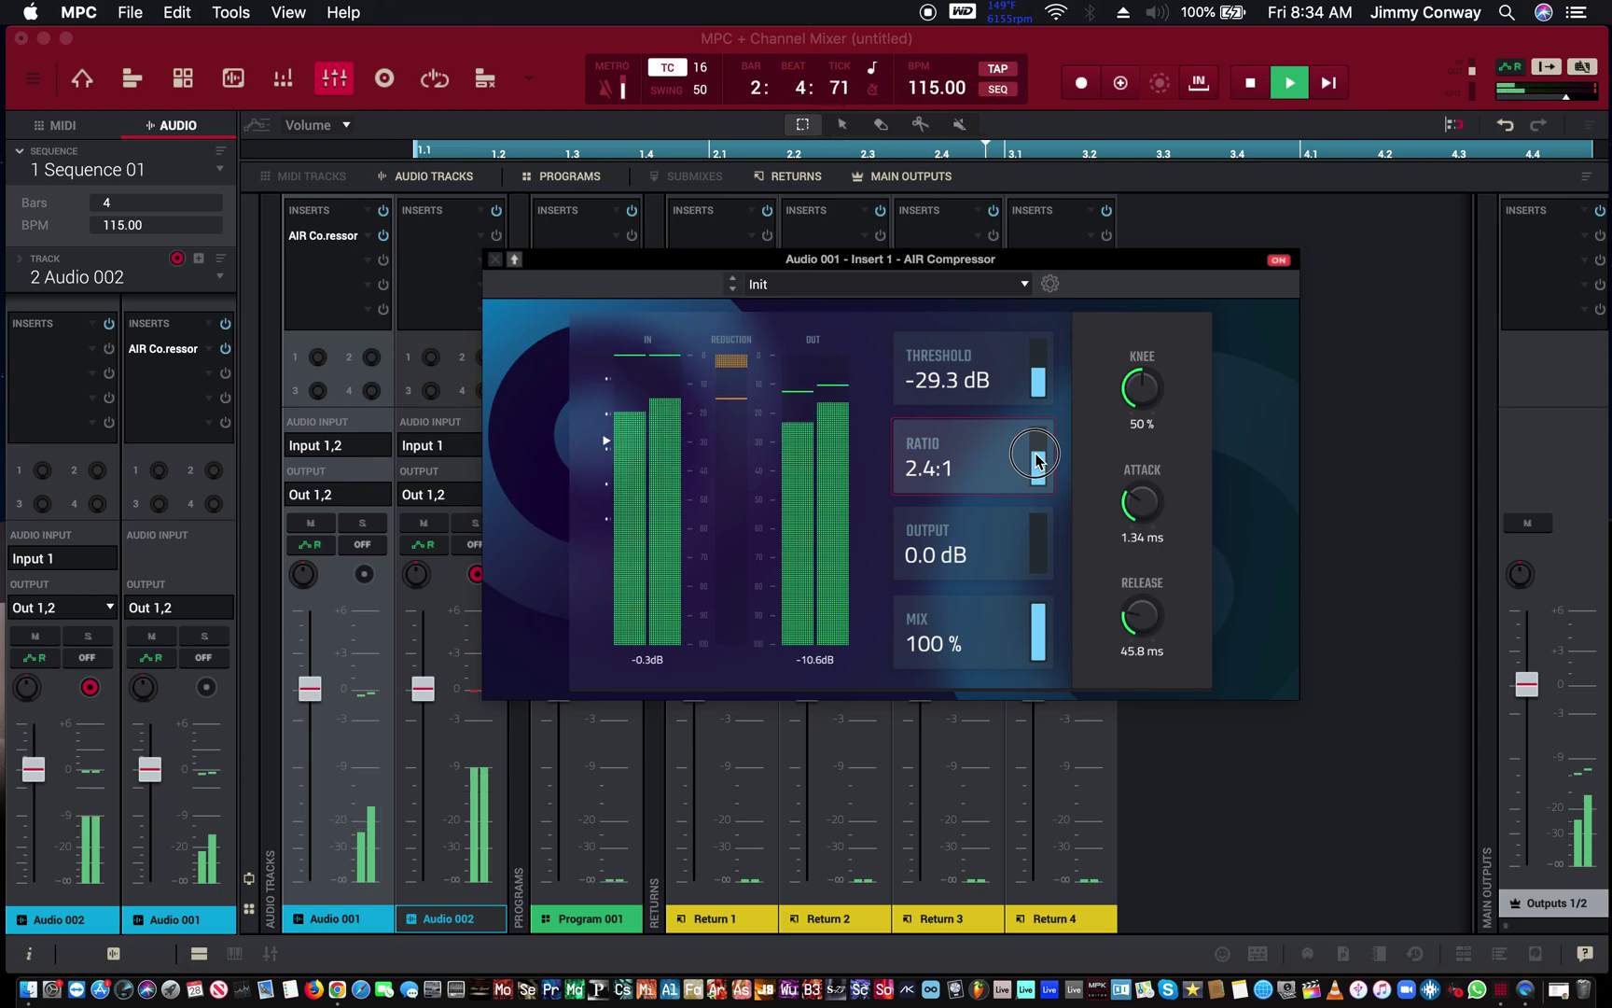
{"action": "left_click_drag", "start_coordinate": [1034, 440], "coordinate": [1031, 430]}
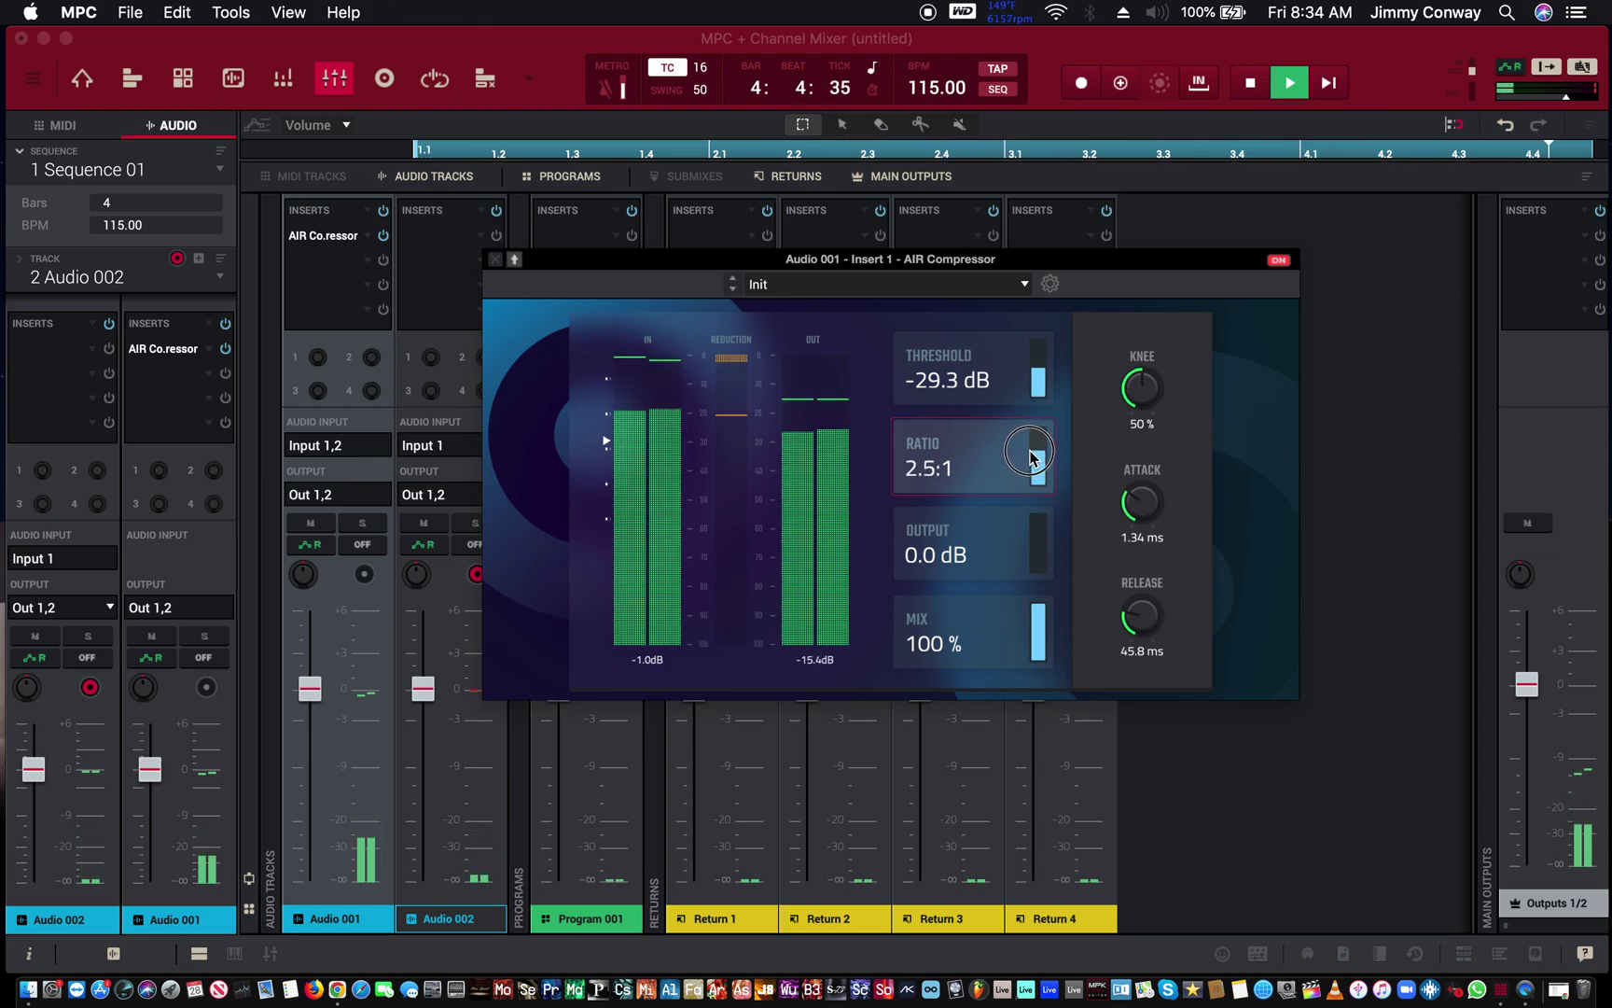
{"action": "left_click_drag", "start_coordinate": [1039, 547], "coordinate": [1041, 538]}
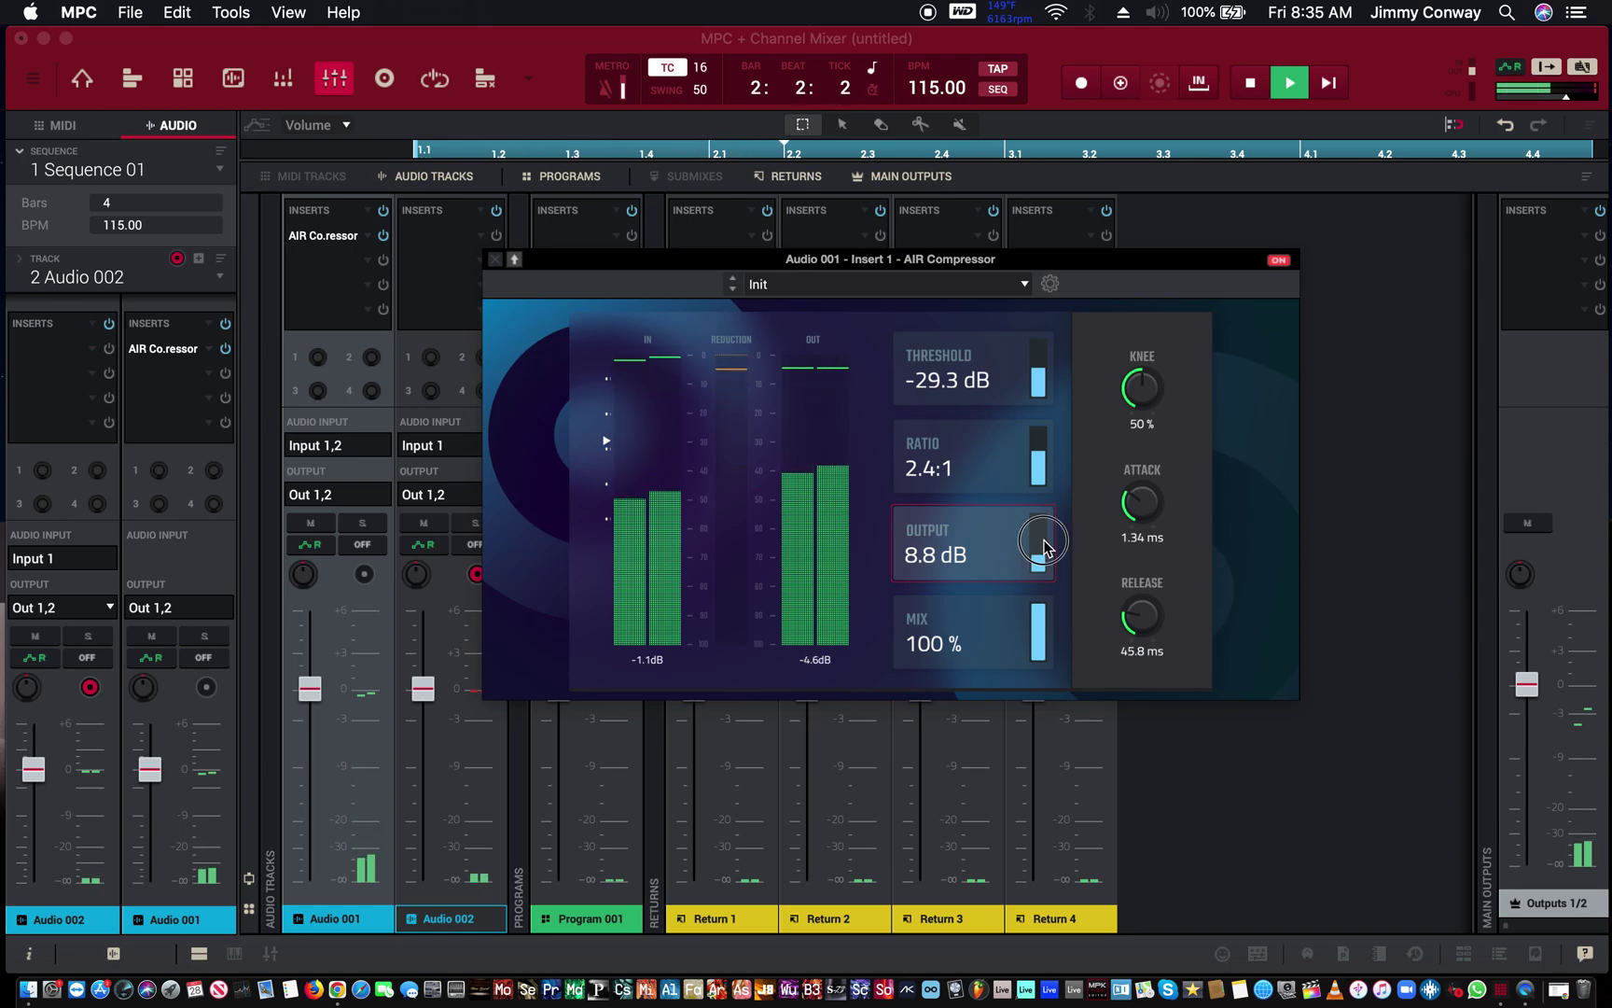
Raise the output to 11.4 dB, compare bypassed and active, then close the compressor window
{"action": "left_click_drag", "start_coordinate": [1044, 543], "coordinate": [1045, 539]}
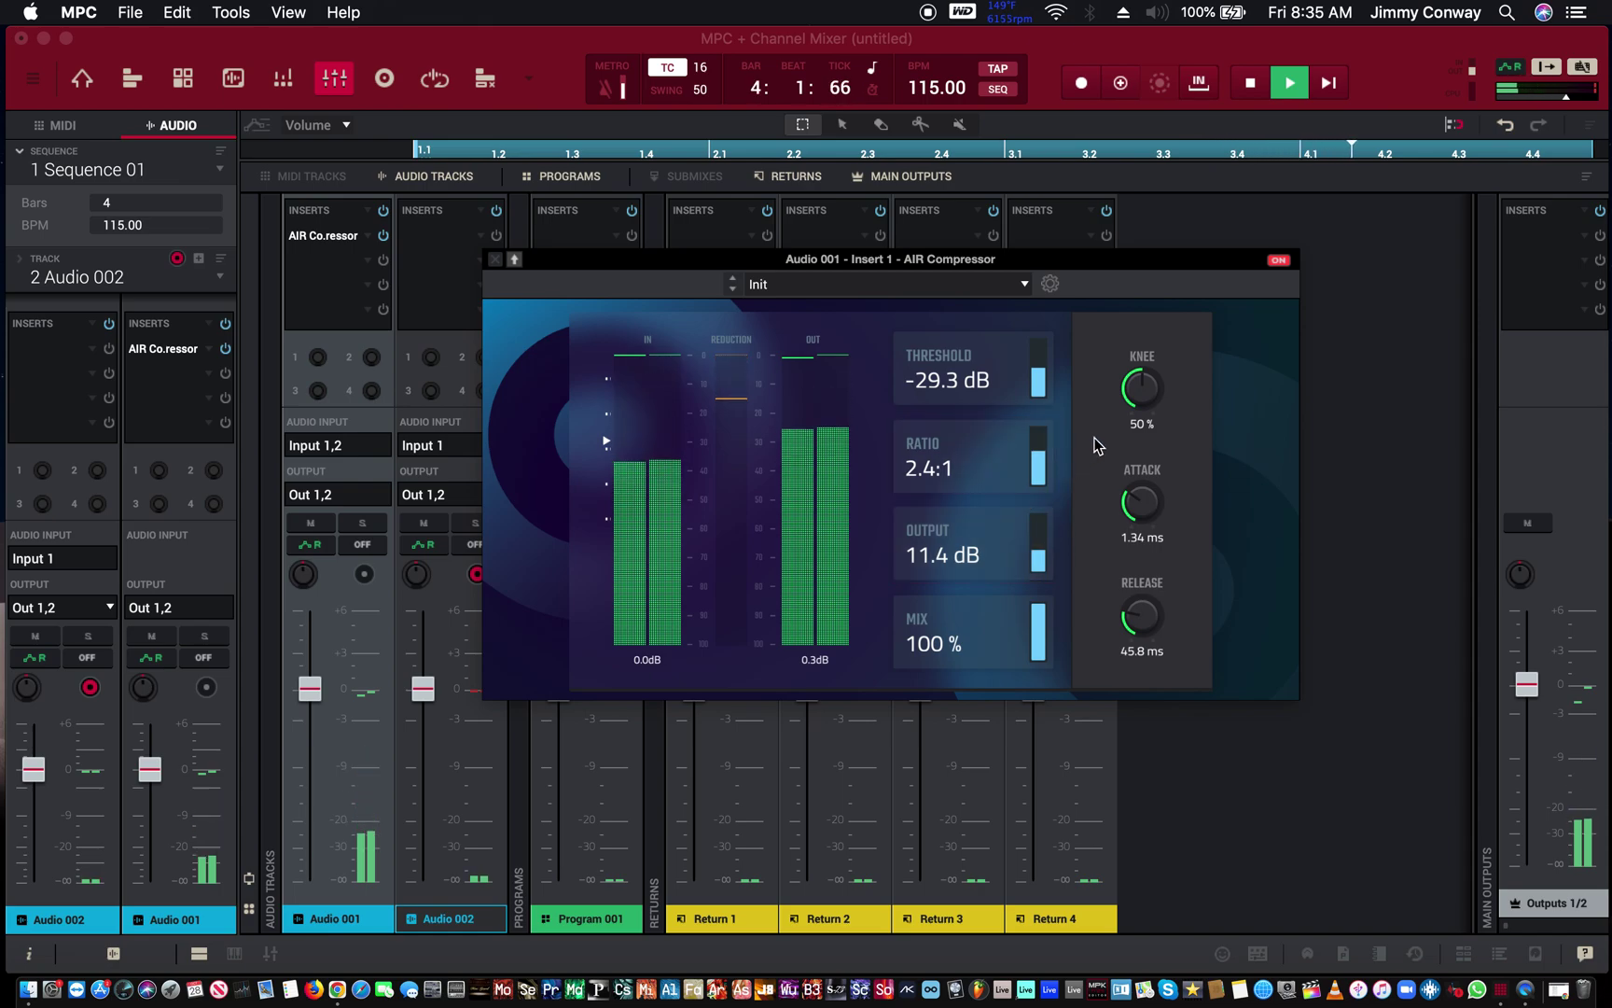
{"action": "left_click", "coordinate": [1278, 263]}
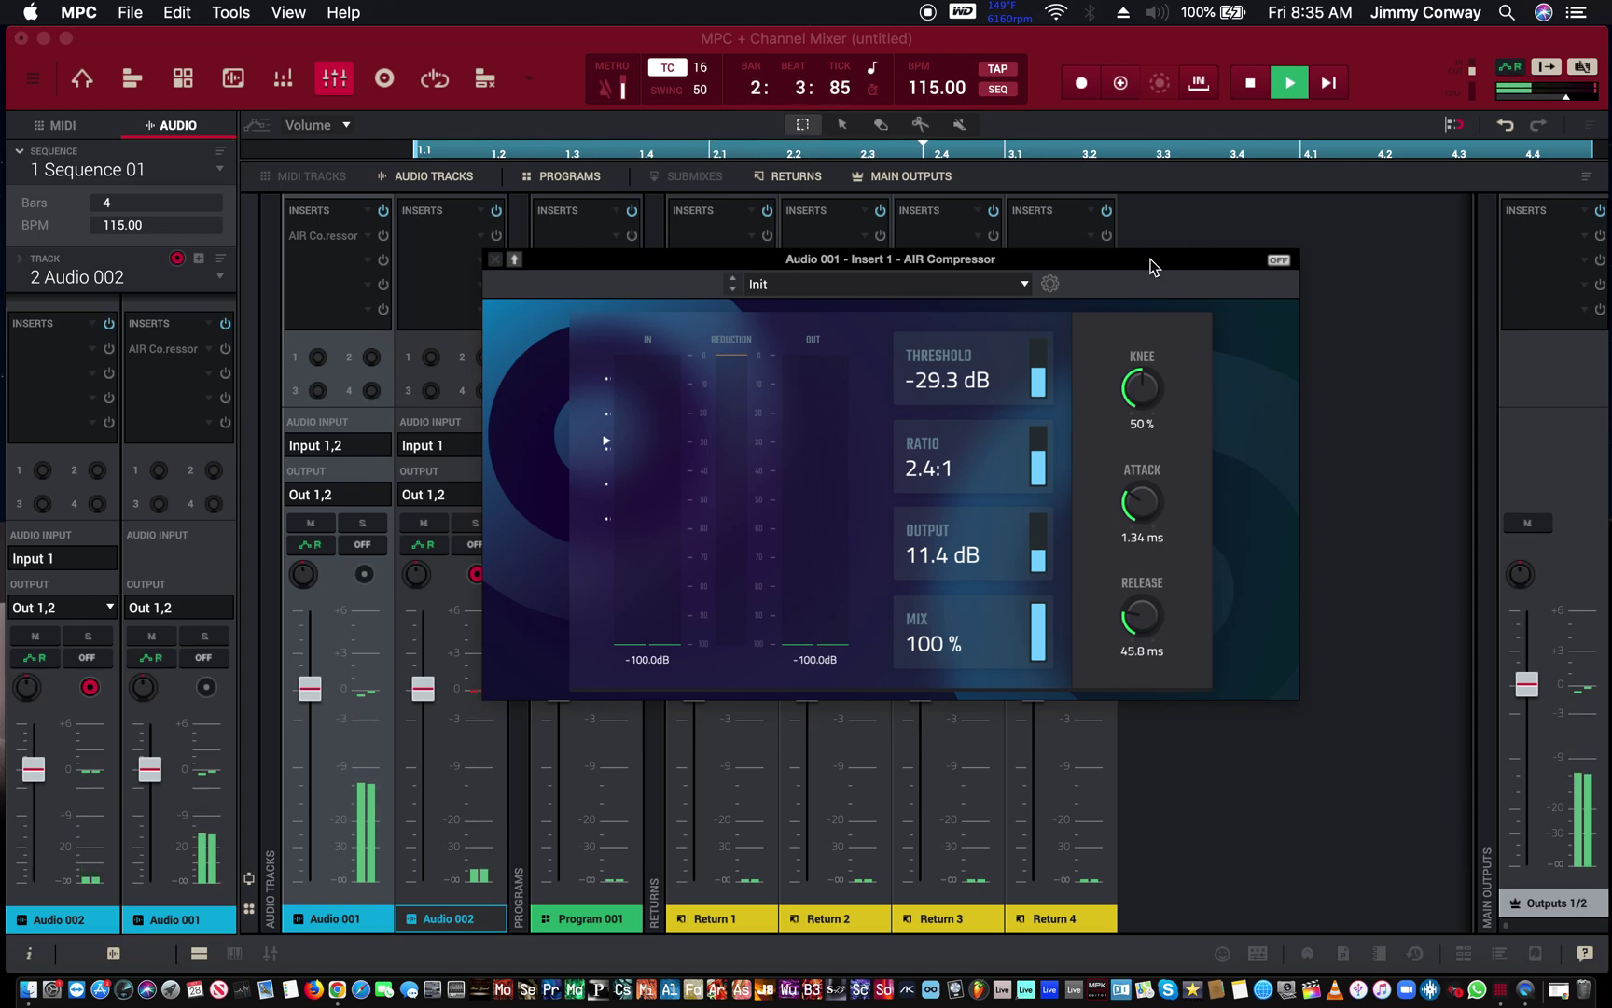
{"action": "left_click", "coordinate": [1278, 260]}
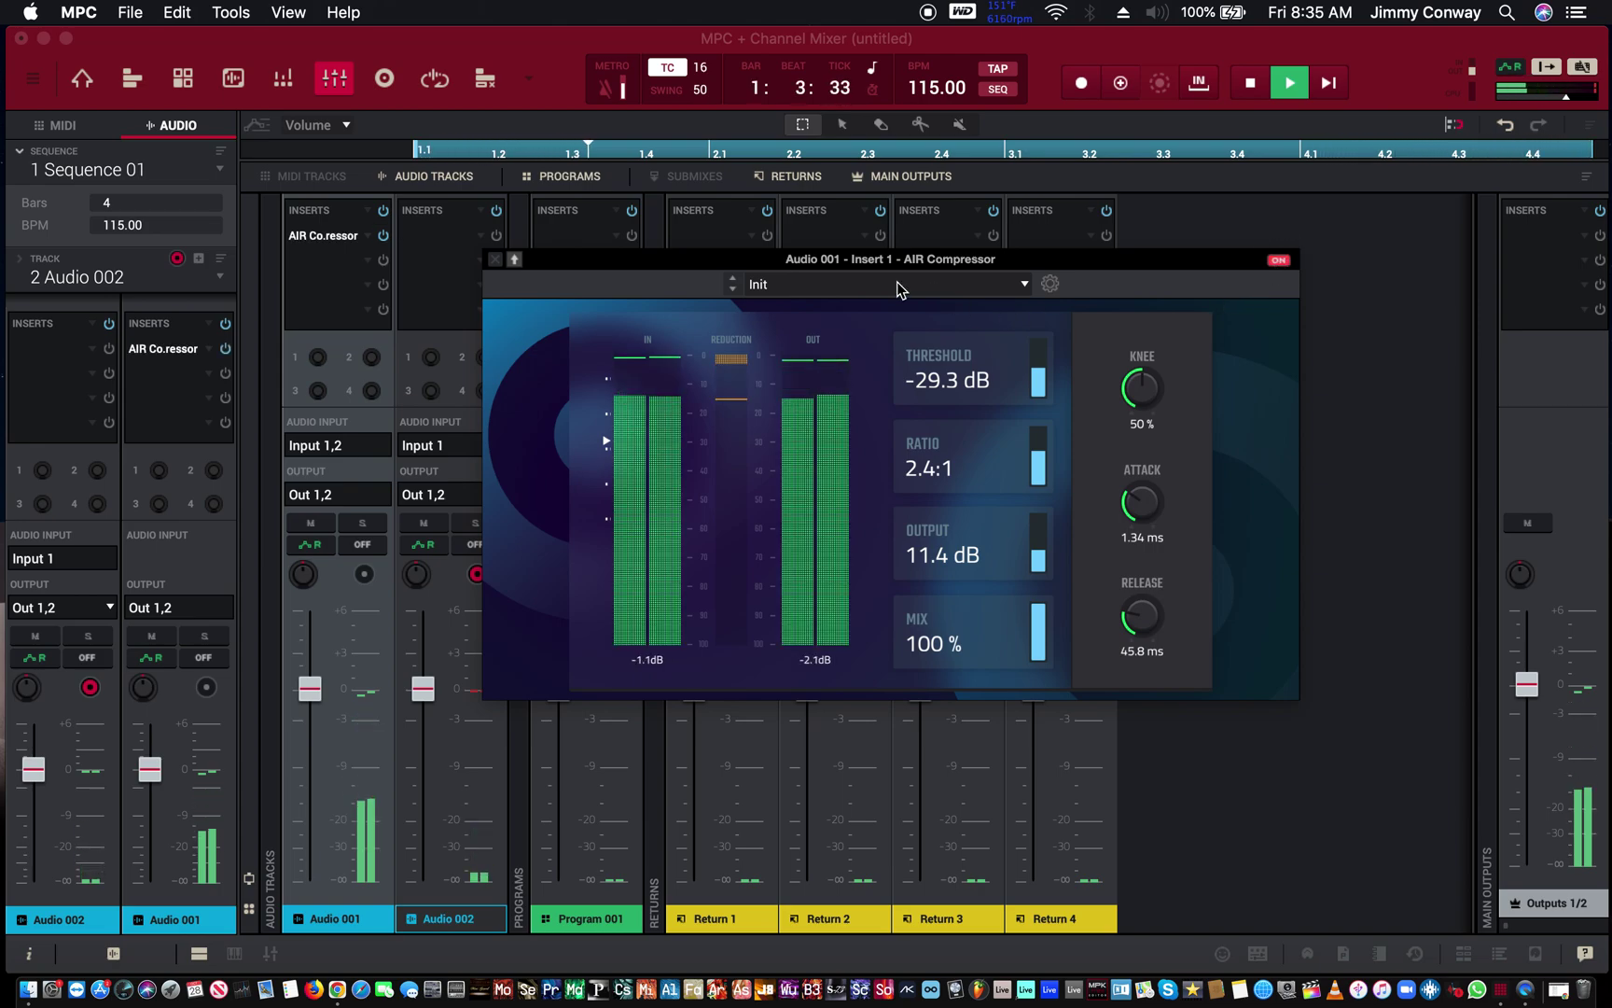
{"action": "left_click", "coordinate": [496, 261]}
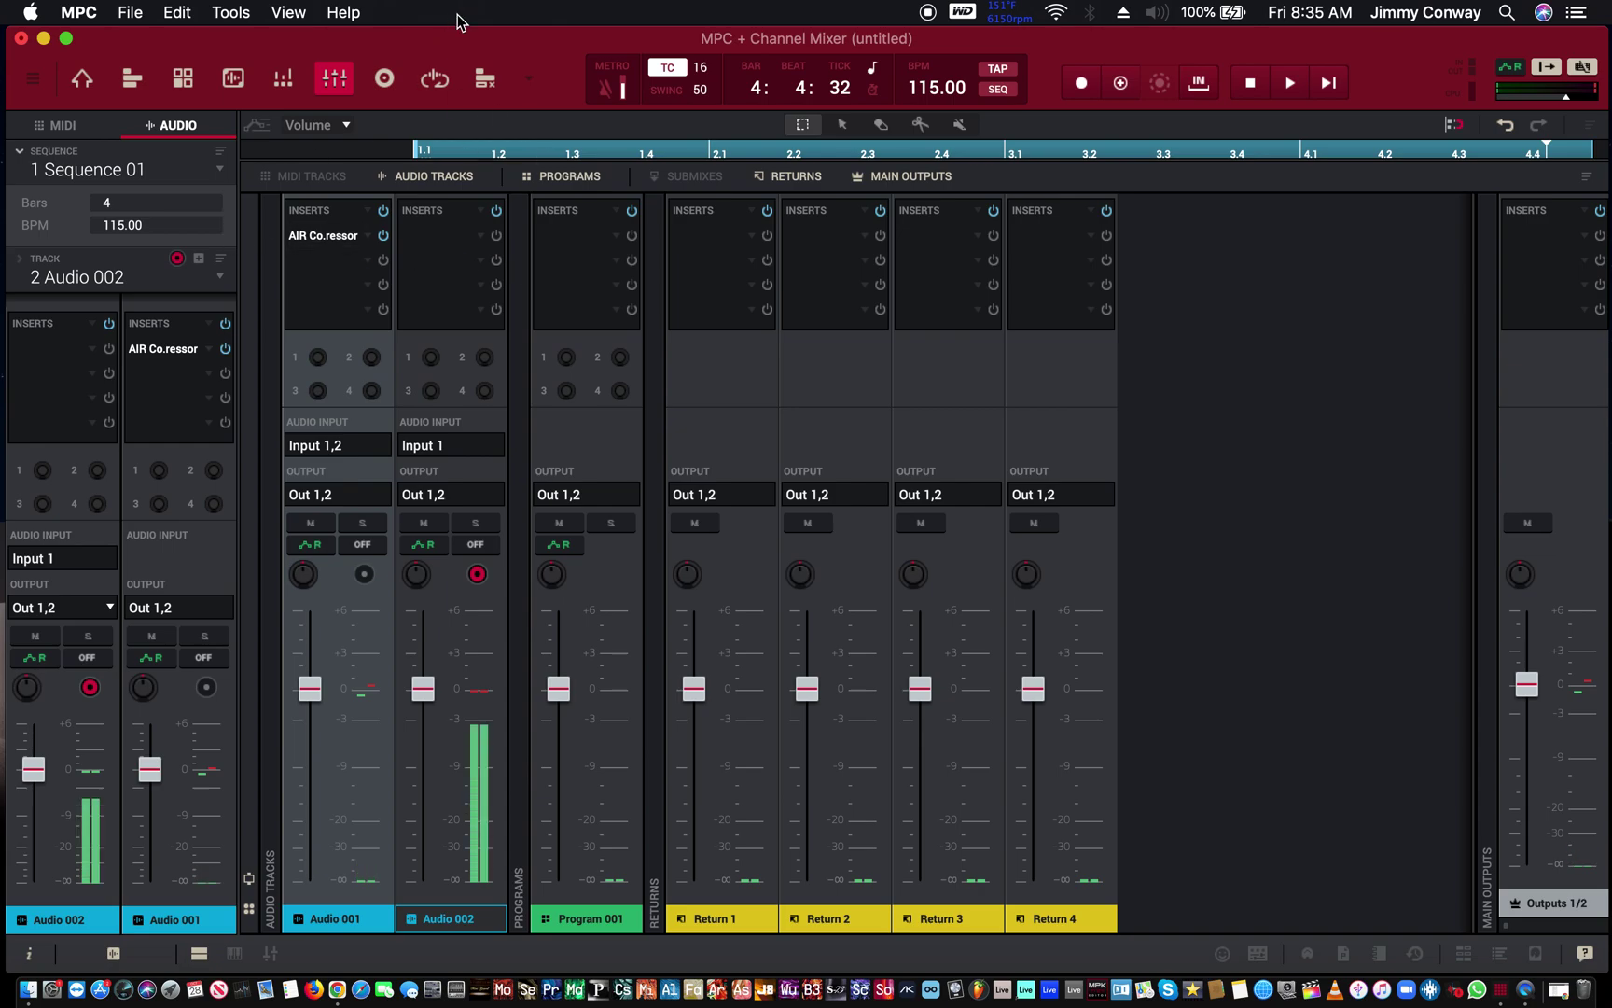
{"action": "left_click_drag", "start_coordinate": [435, 41], "coordinate": [383, 41]}
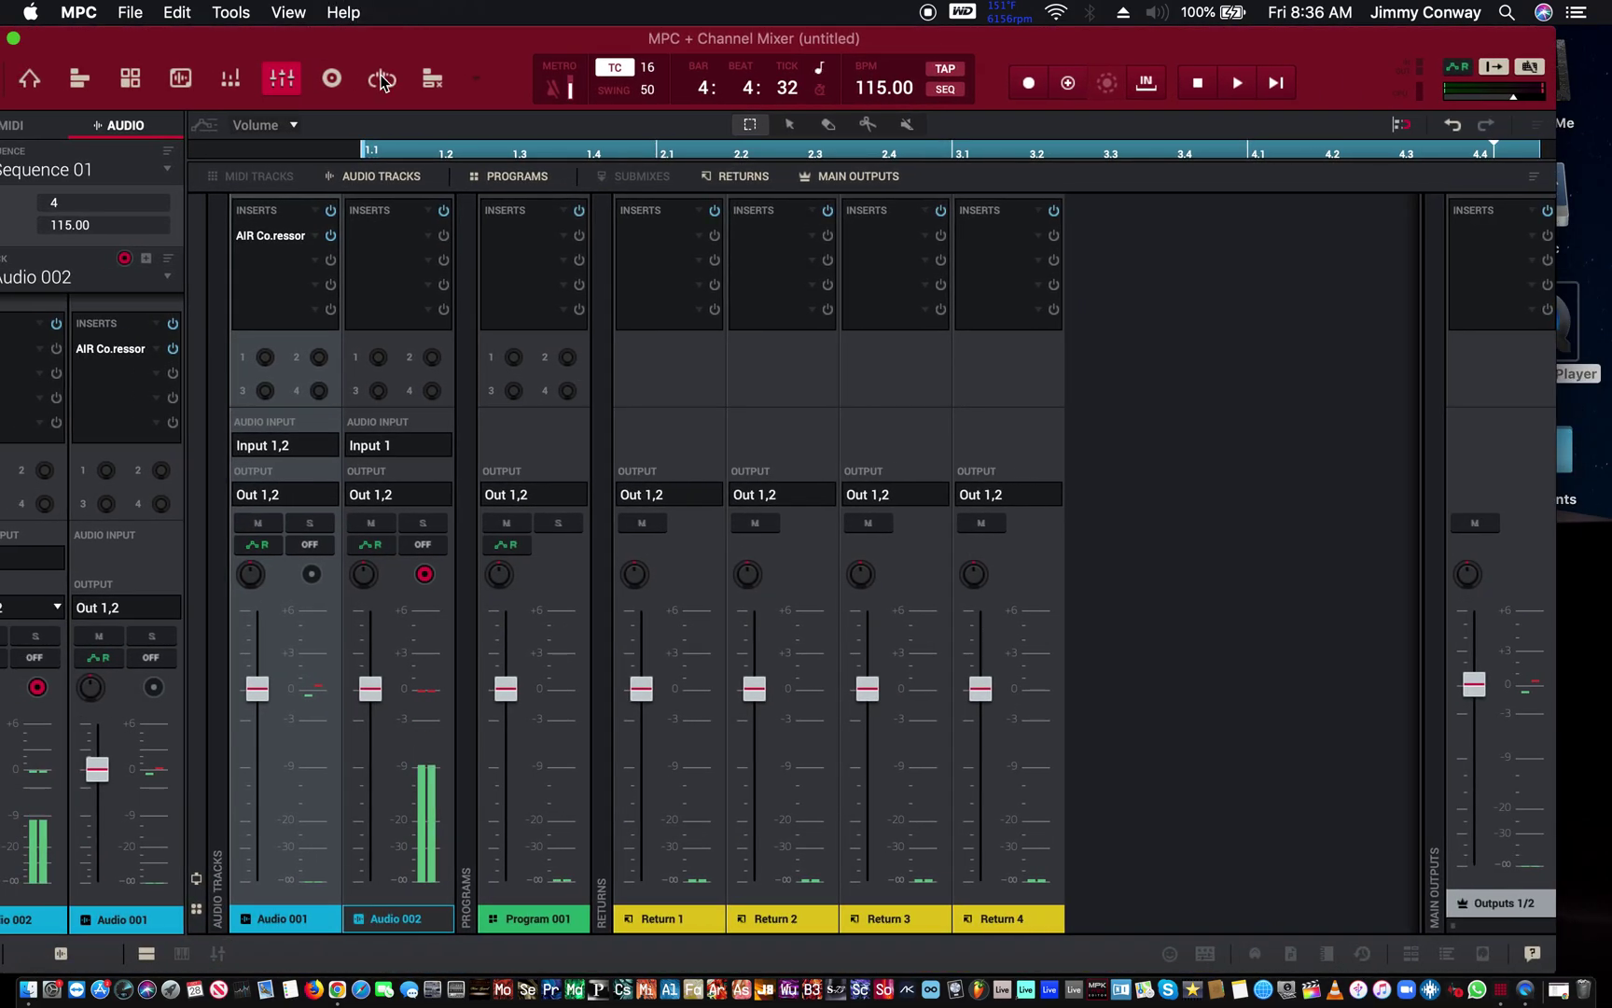
From the track view, open the Audio Mixdown export settings and start the export
{"action": "left_click", "coordinate": [31, 78]}
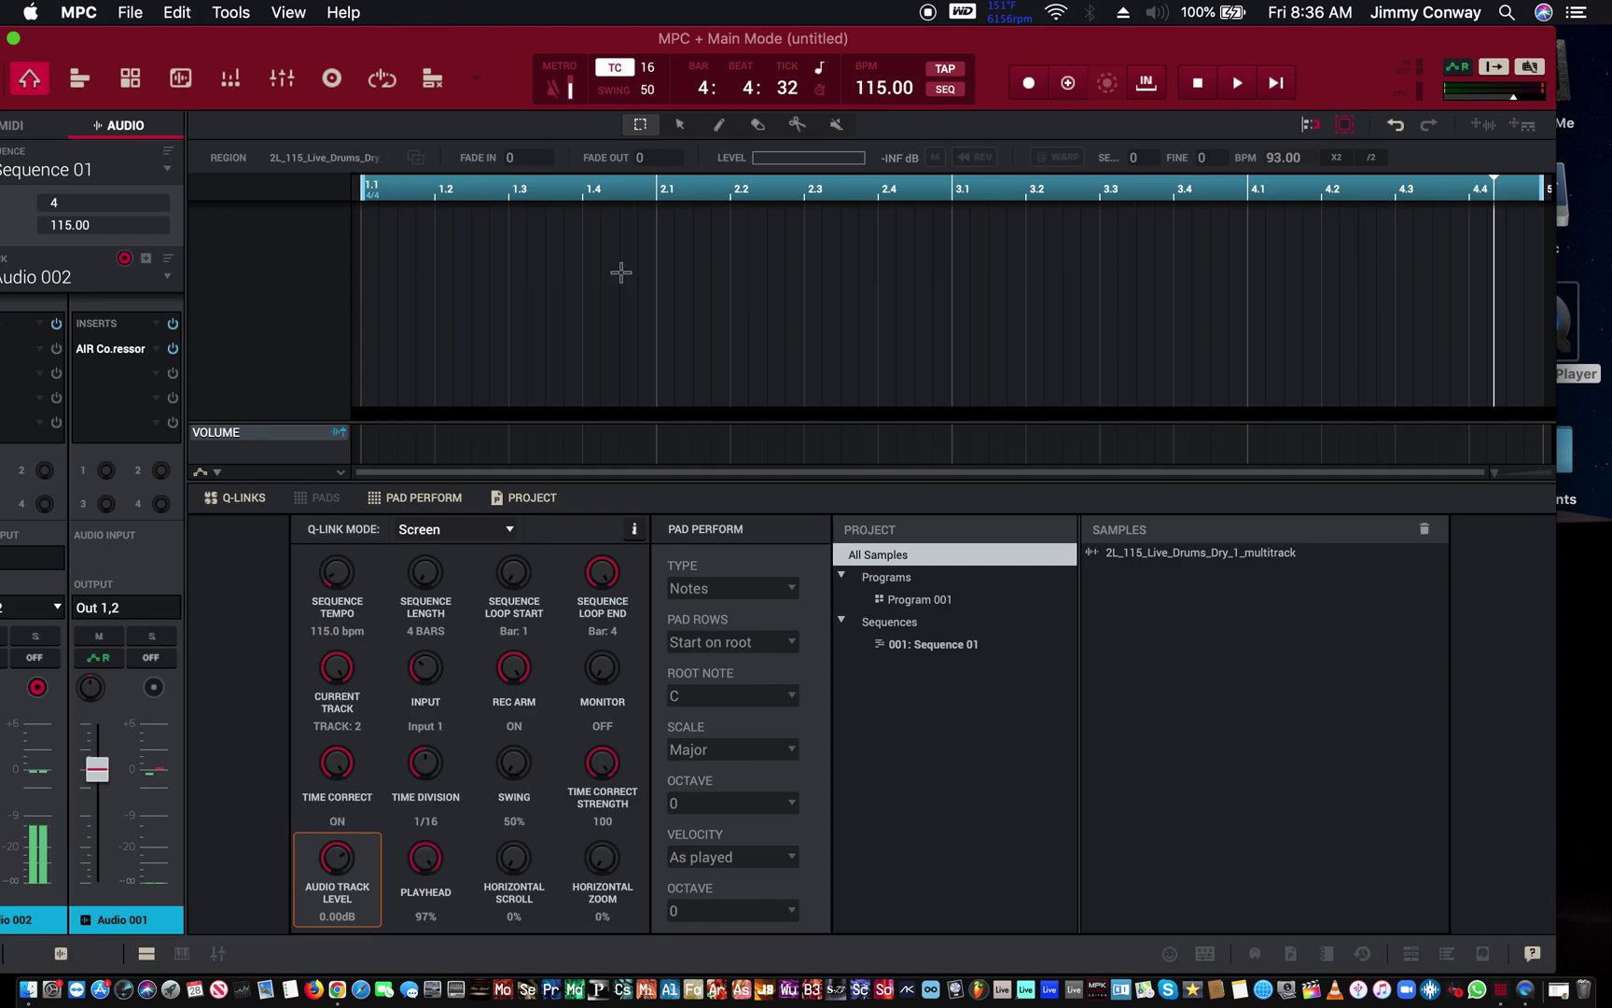
{"action": "left_click", "coordinate": [79, 78]}
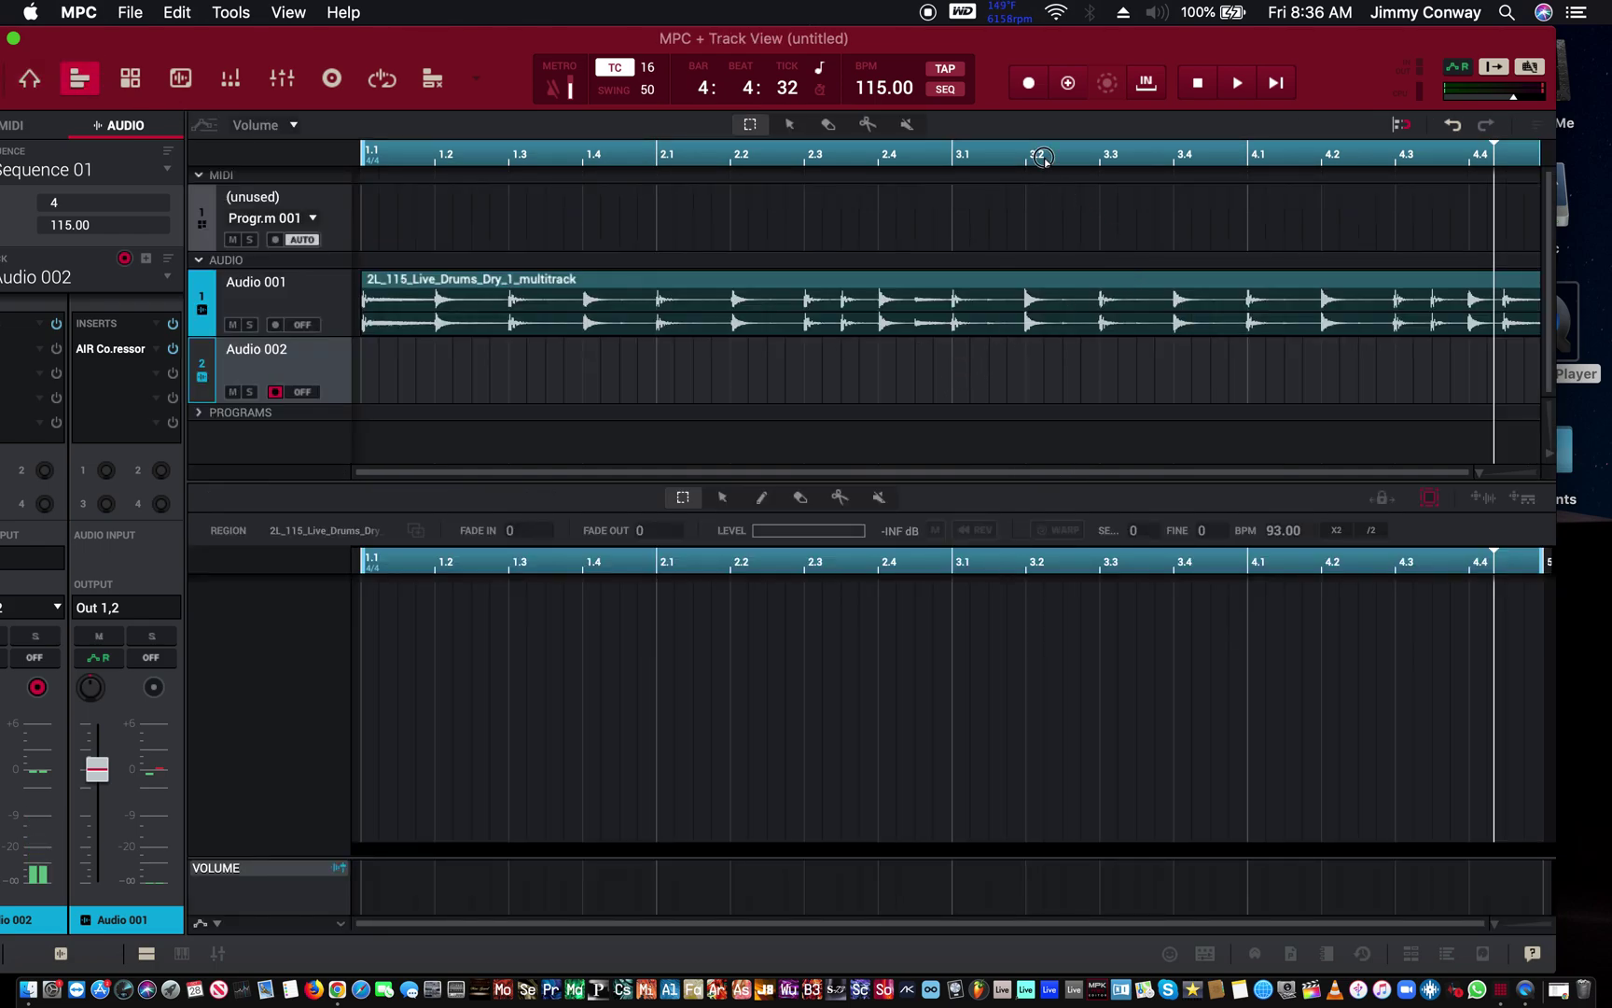
{"action": "left_click", "coordinate": [80, 15]}
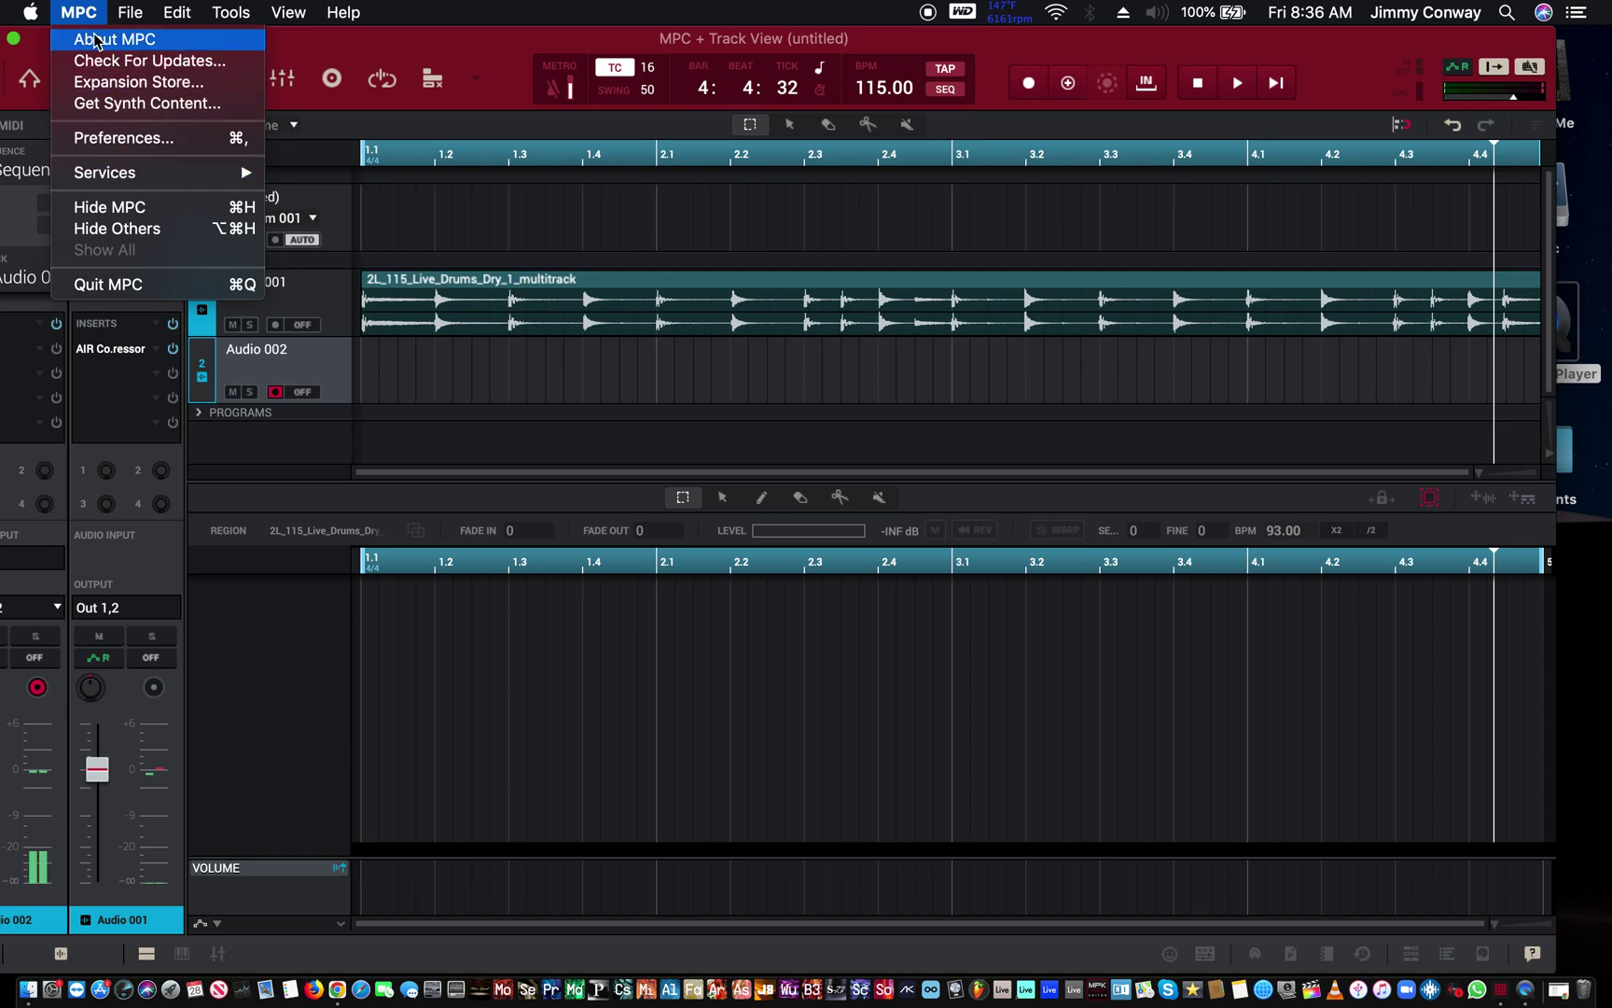
{"action": "mouse_move", "coordinate": [129, 13]}
{"action": "mouse_move", "coordinate": [288, 261]}
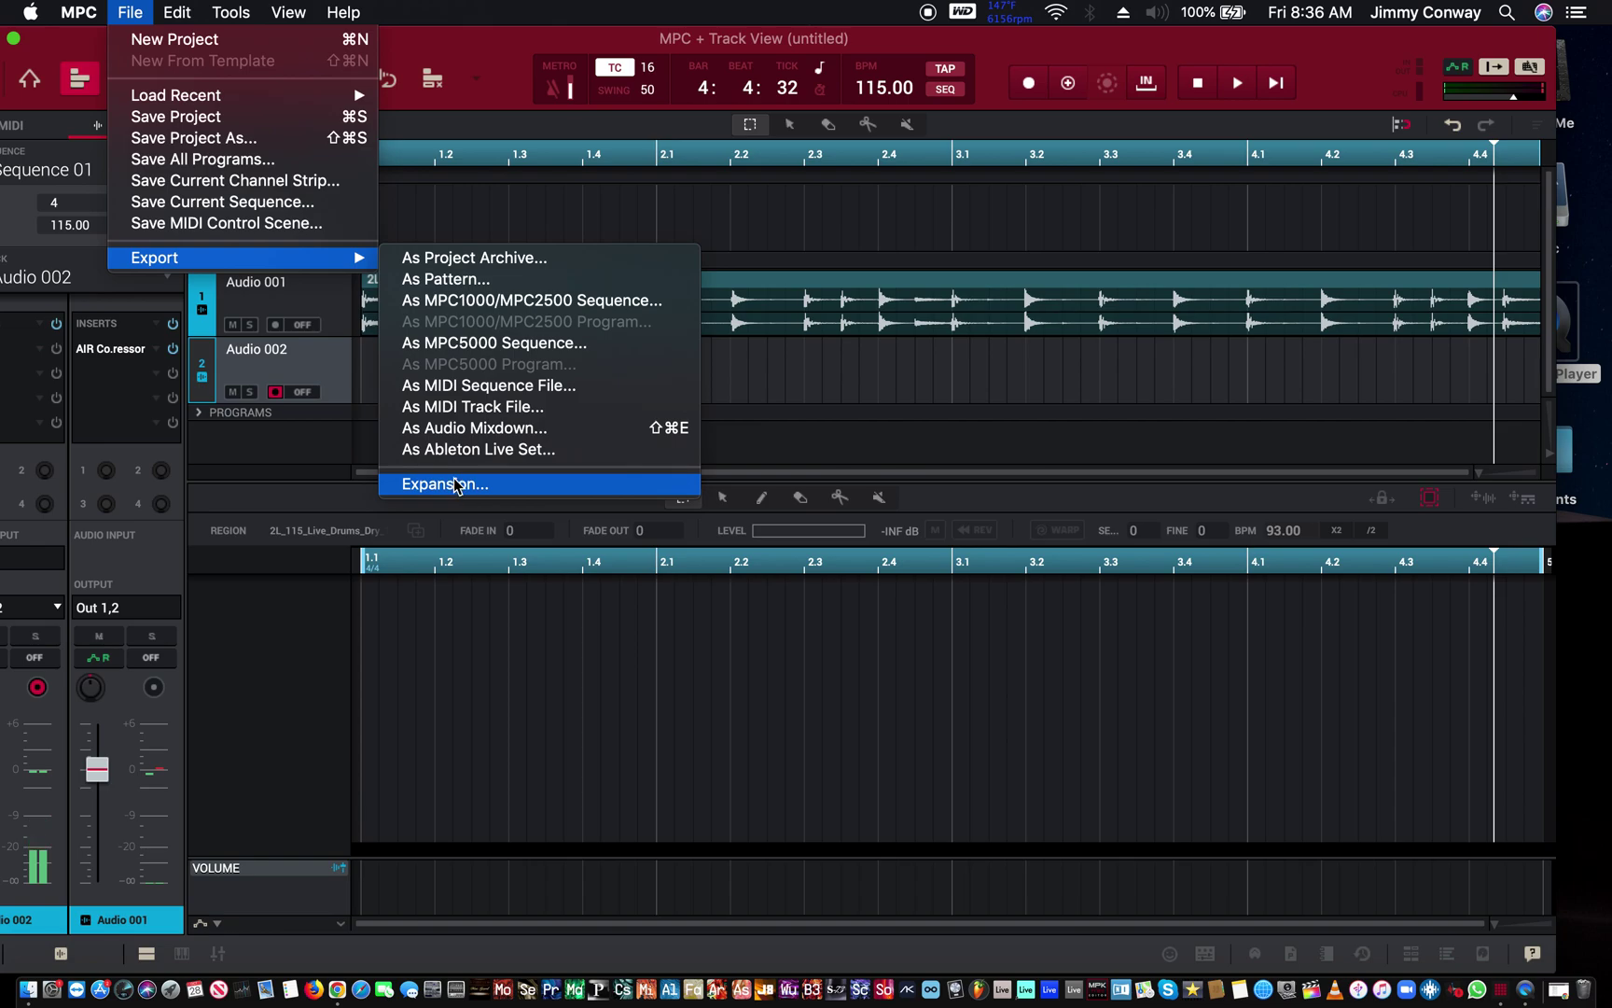
{"action": "left_click", "coordinate": [462, 427]}
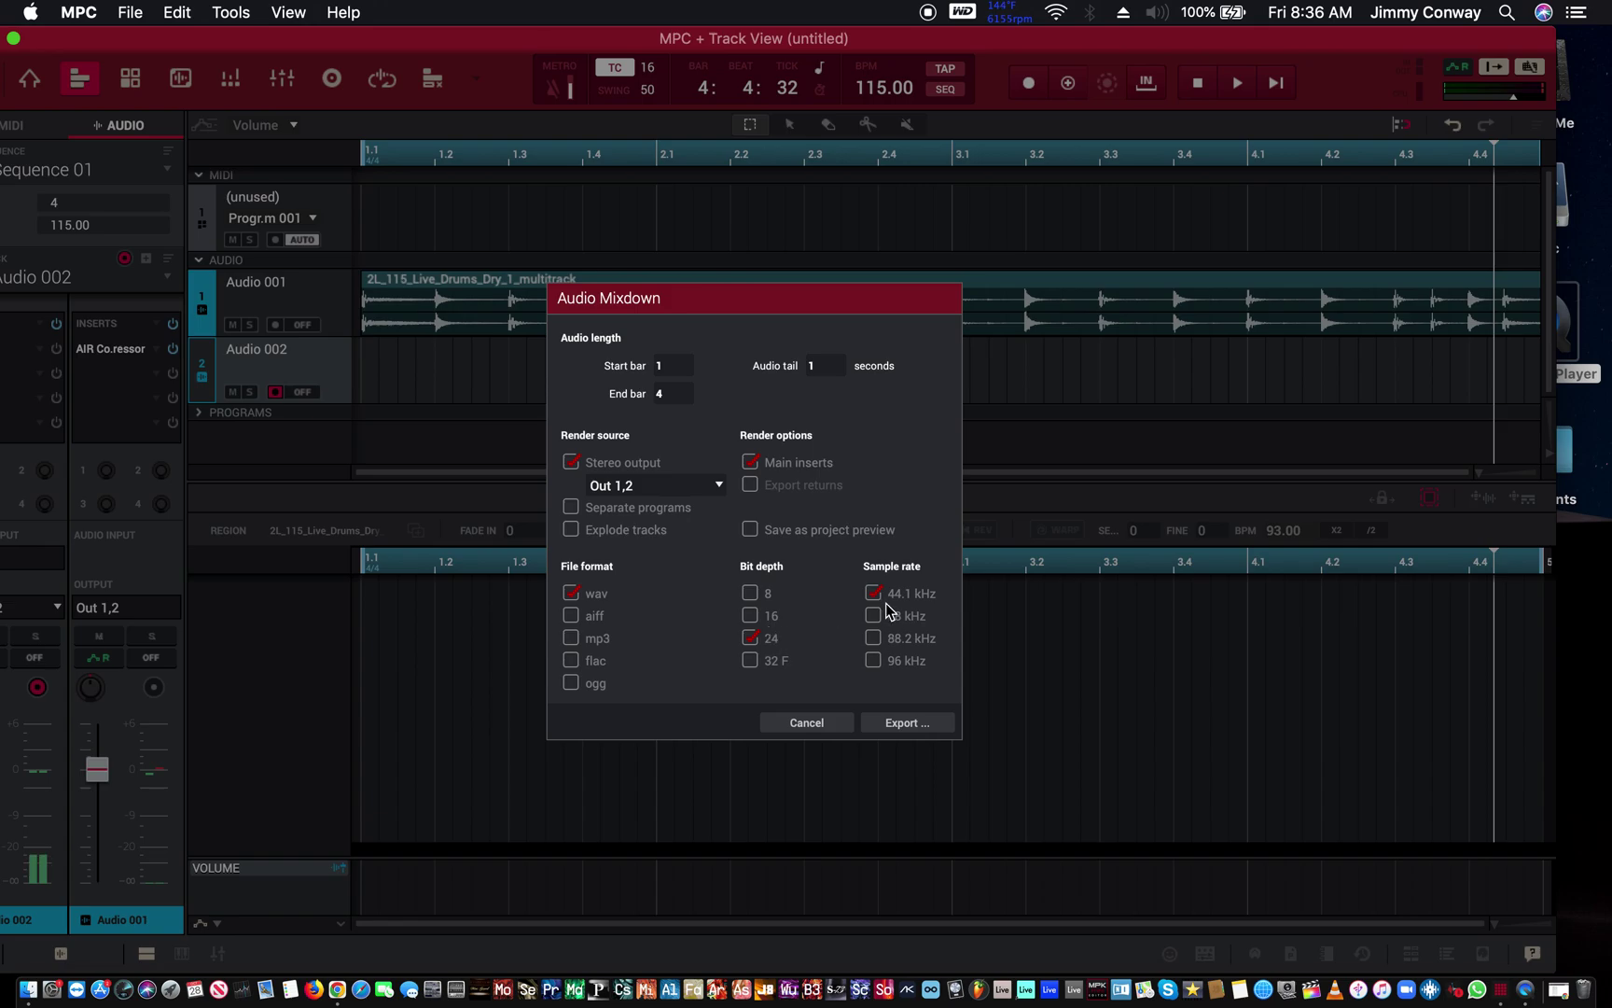
{"action": "left_click", "coordinate": [891, 728]}
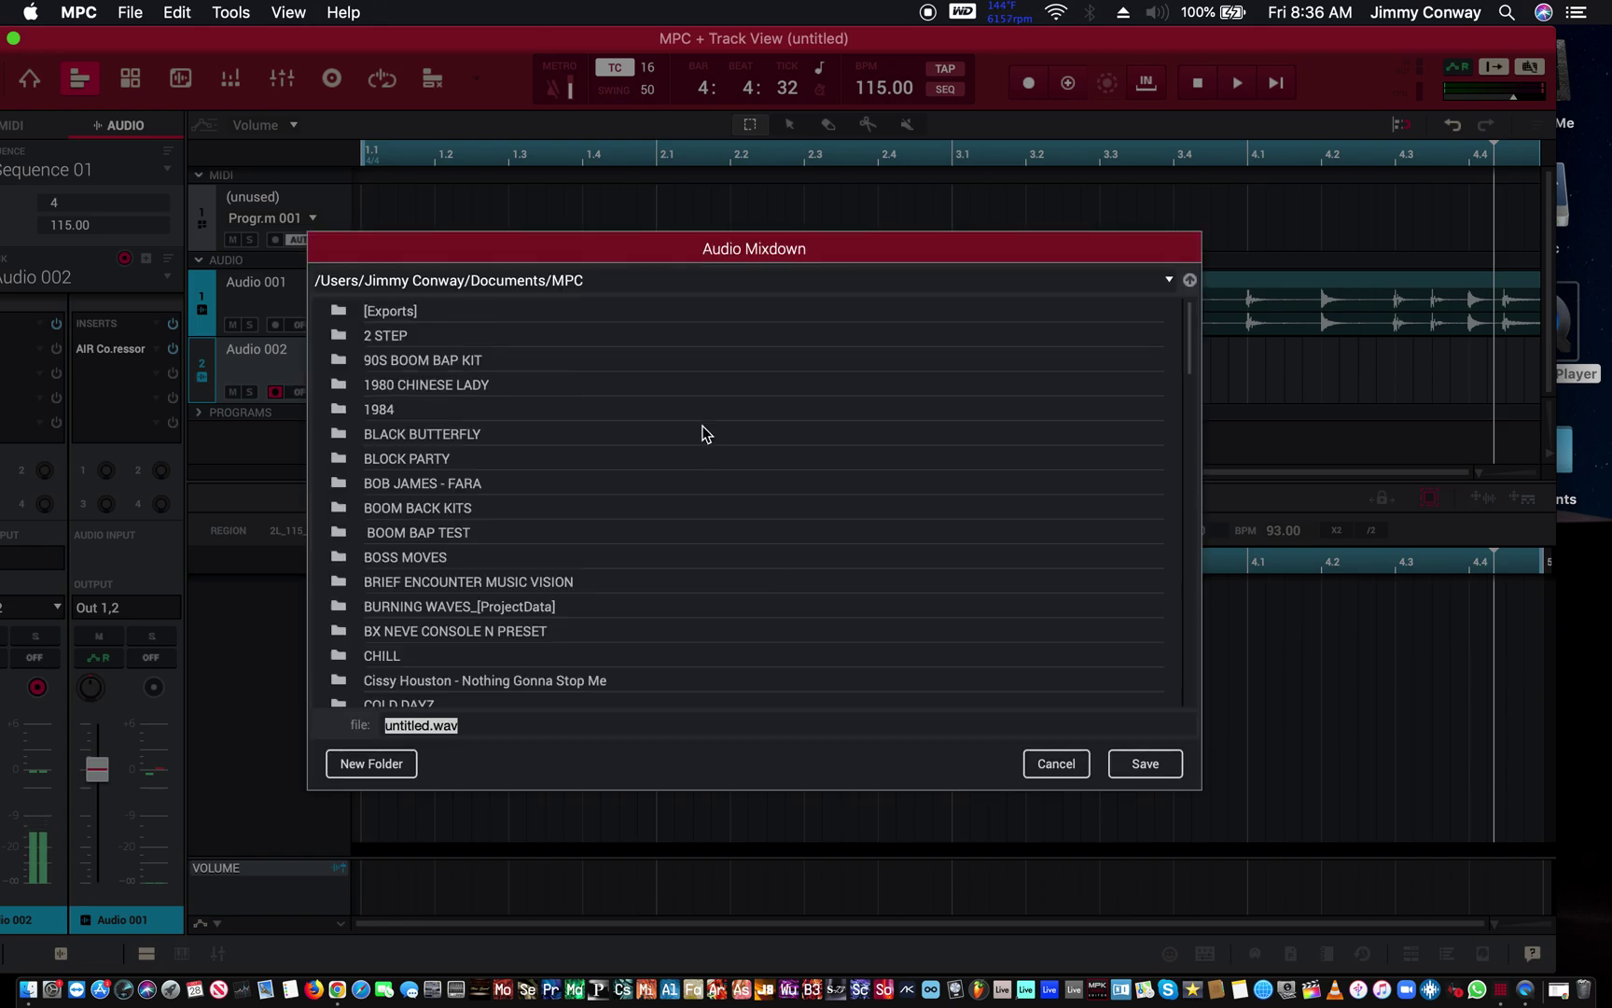
Save the mixdown to the Desktop under the name Rock Loop.wav
{"action": "left_click", "coordinate": [1170, 280]}
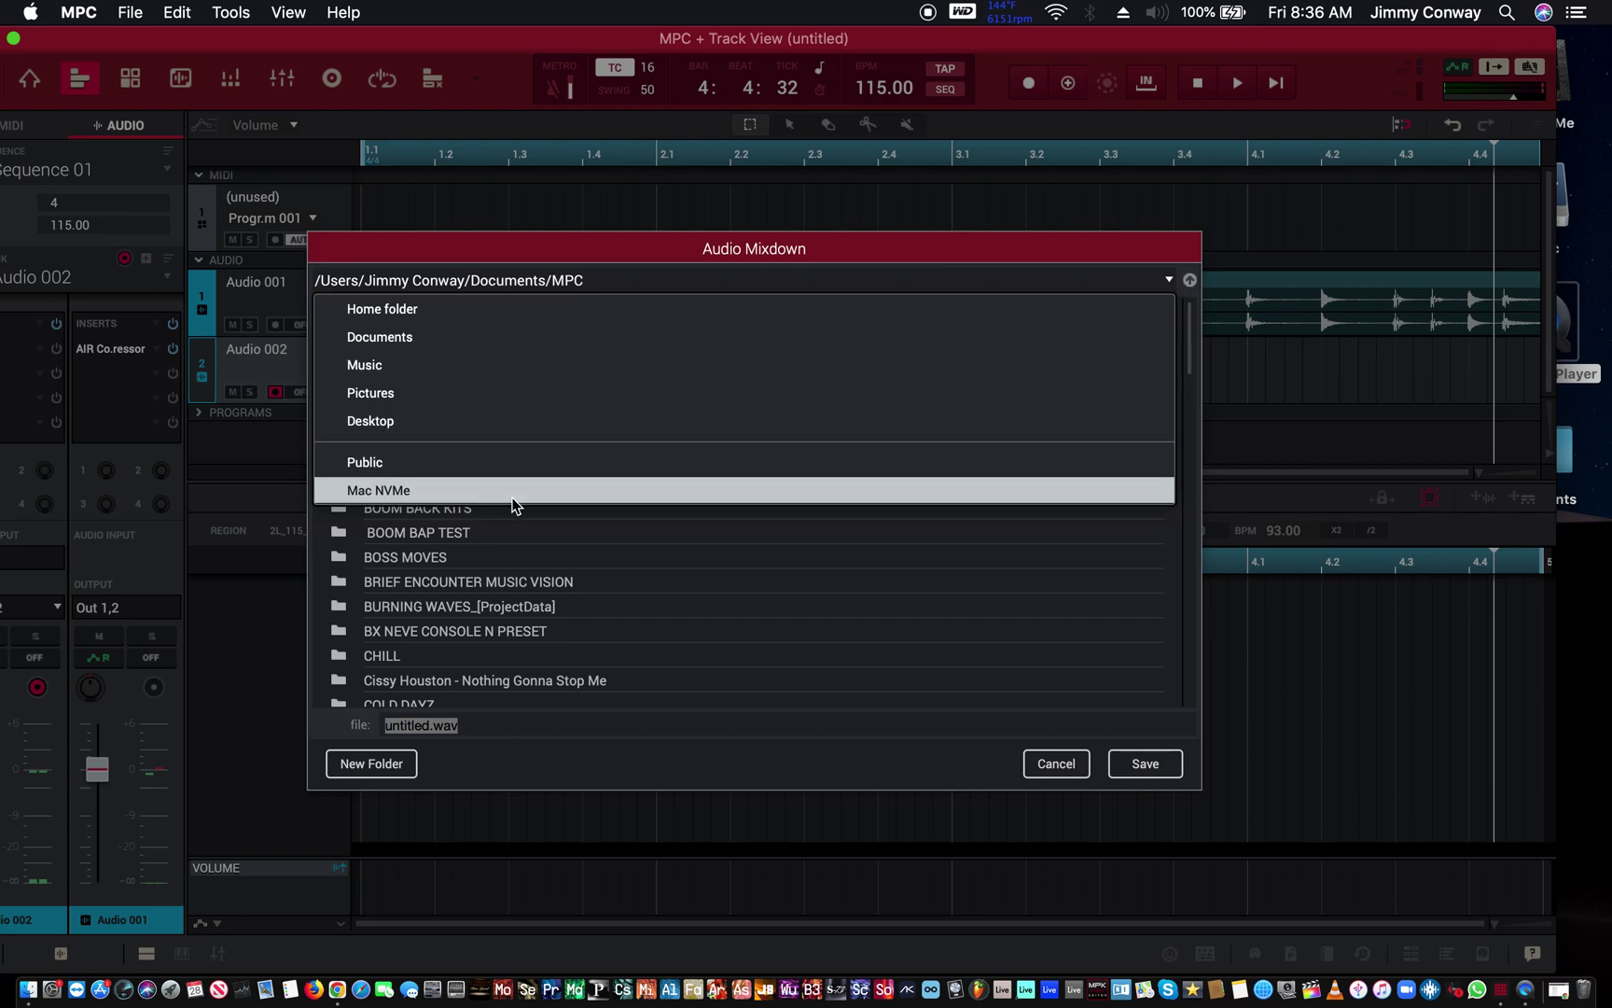
{"action": "left_click", "coordinate": [505, 418]}
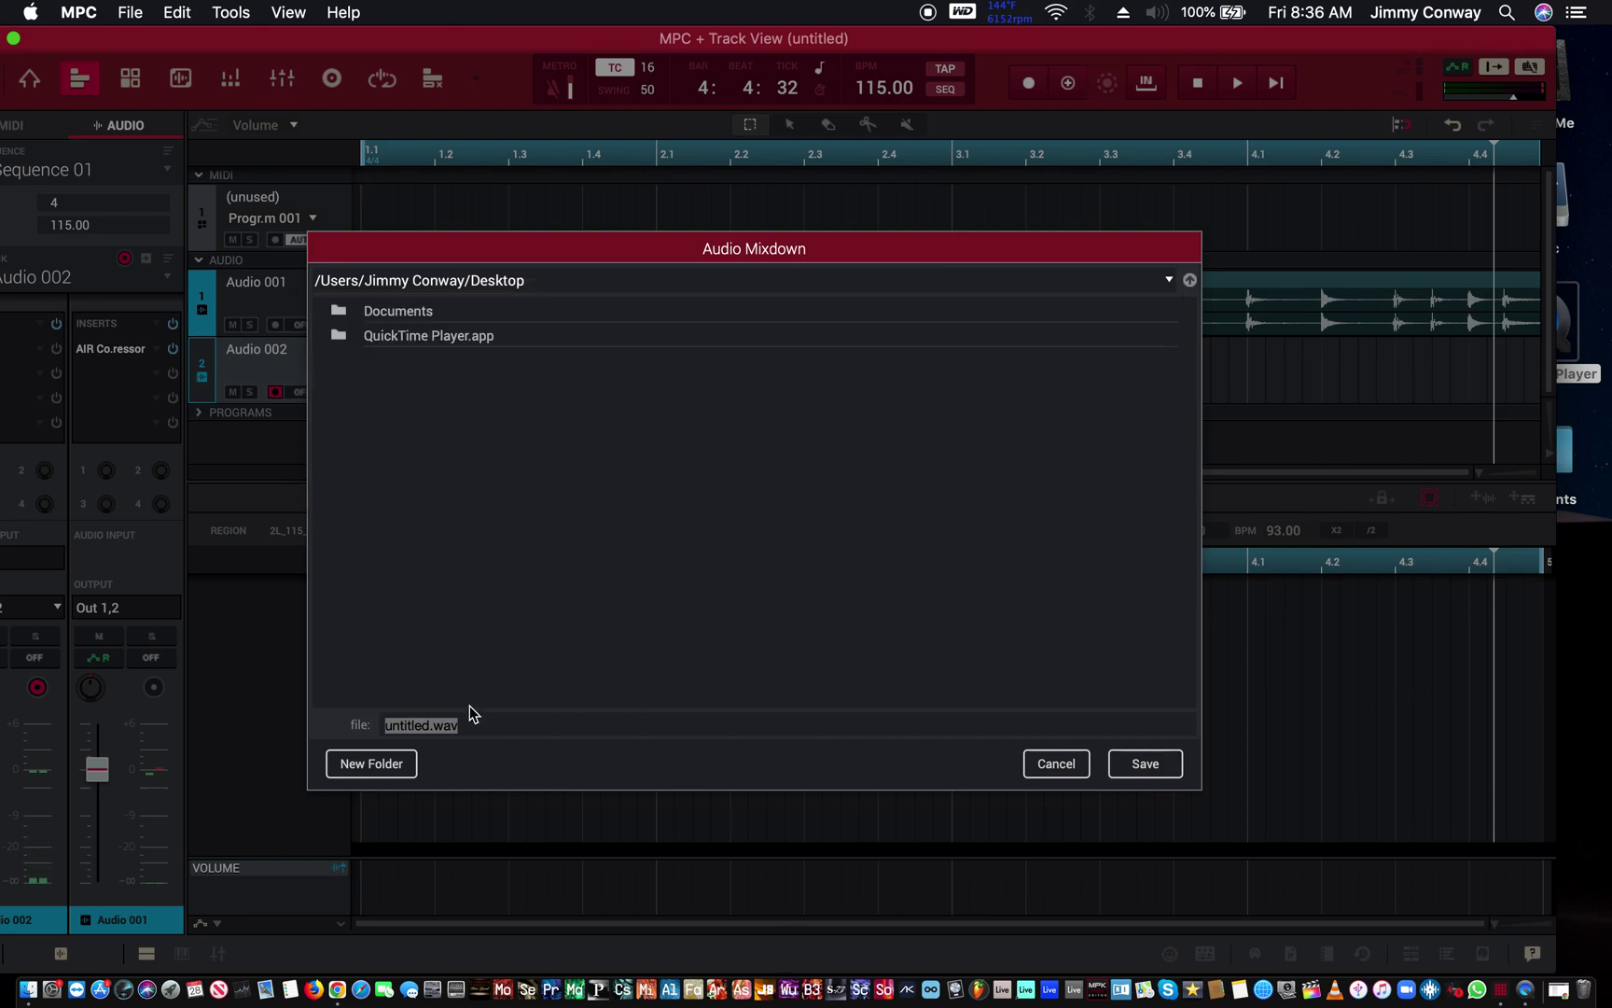
{"action": "left_click_drag", "start_coordinate": [431, 725], "coordinate": [357, 726]}
{"action": "type", "text": "Rock Loop"}
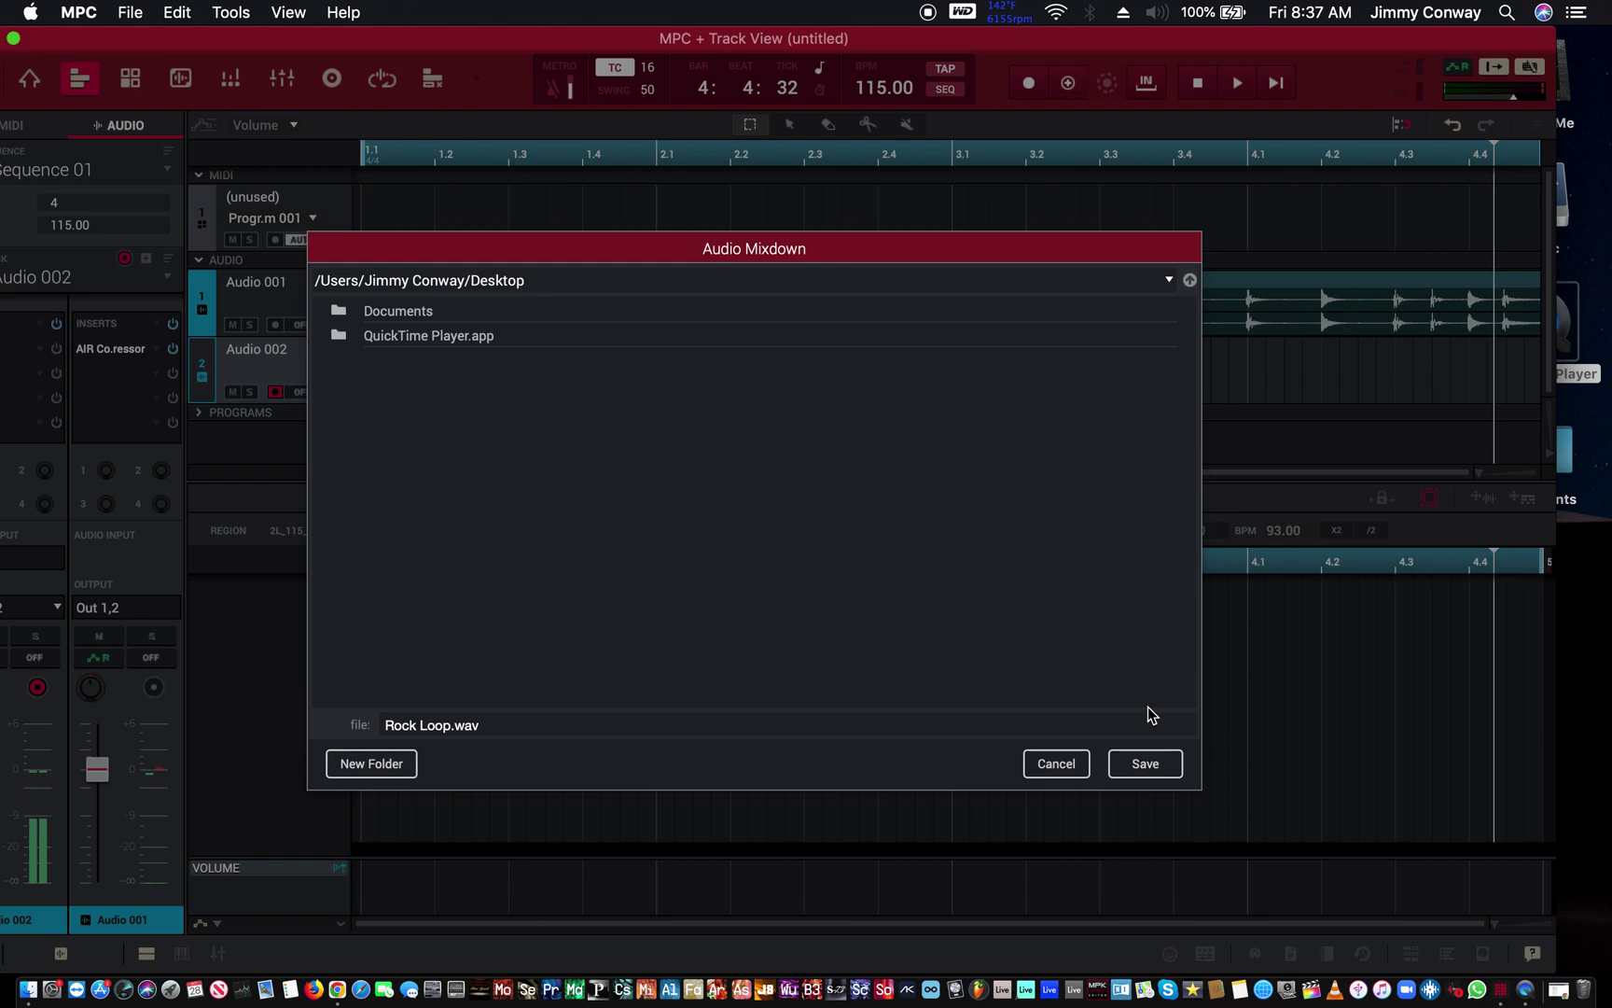
{"action": "left_click", "coordinate": [1147, 767]}
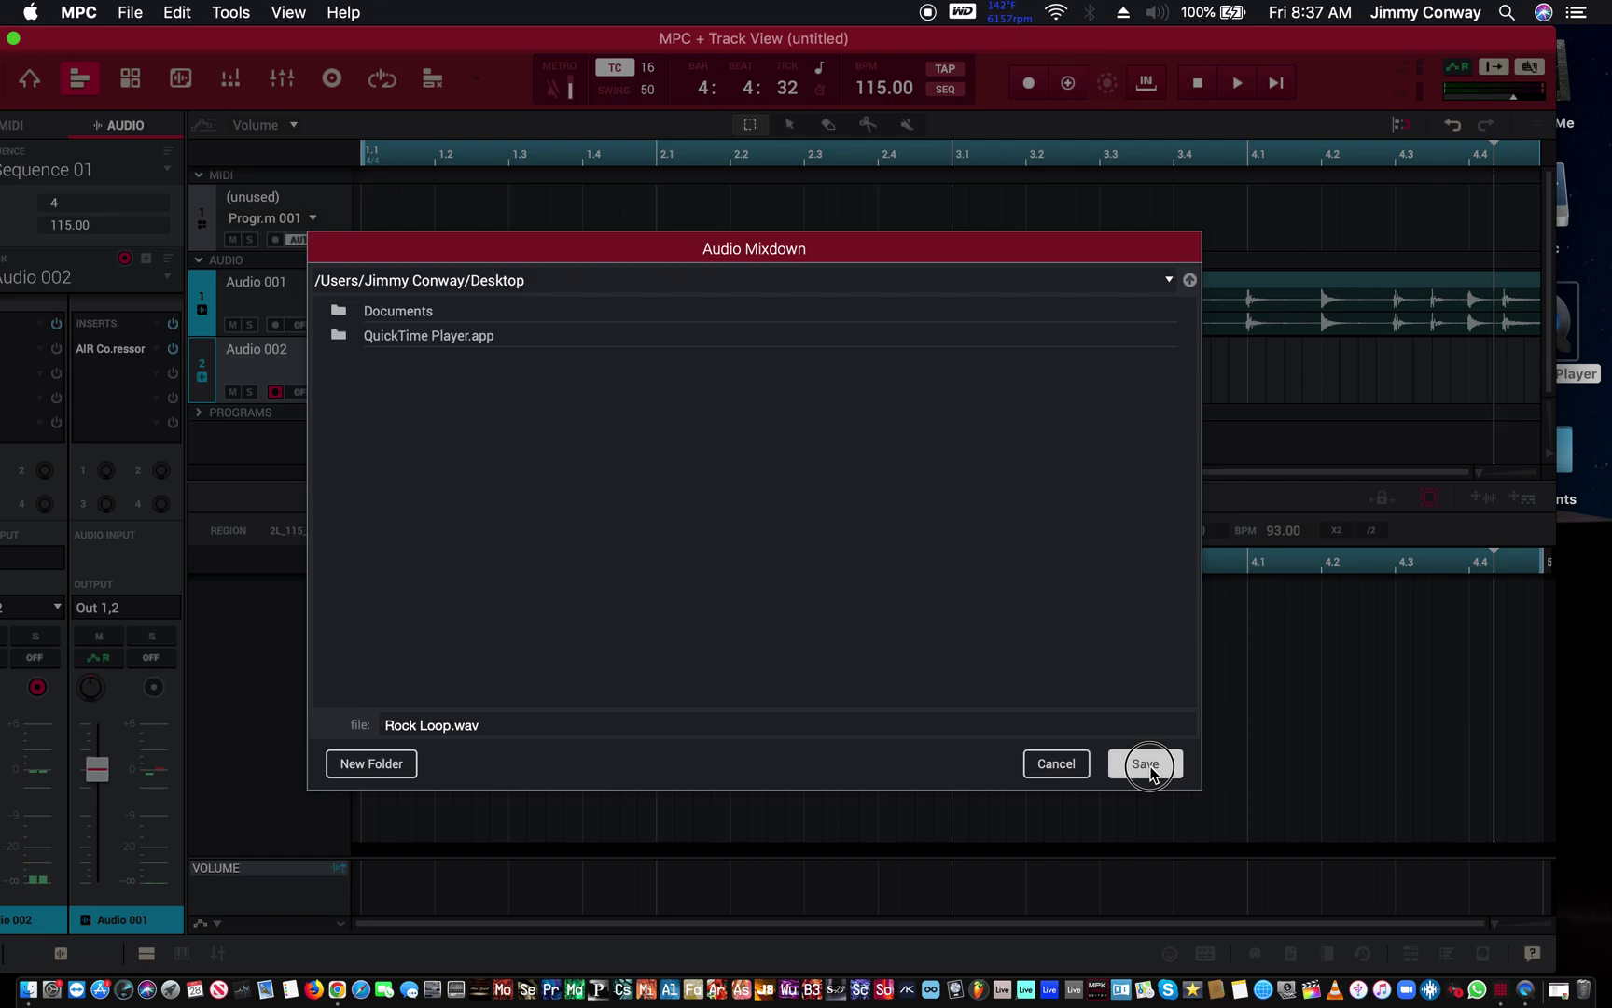
{"action": "left_click", "coordinate": [1150, 765]}
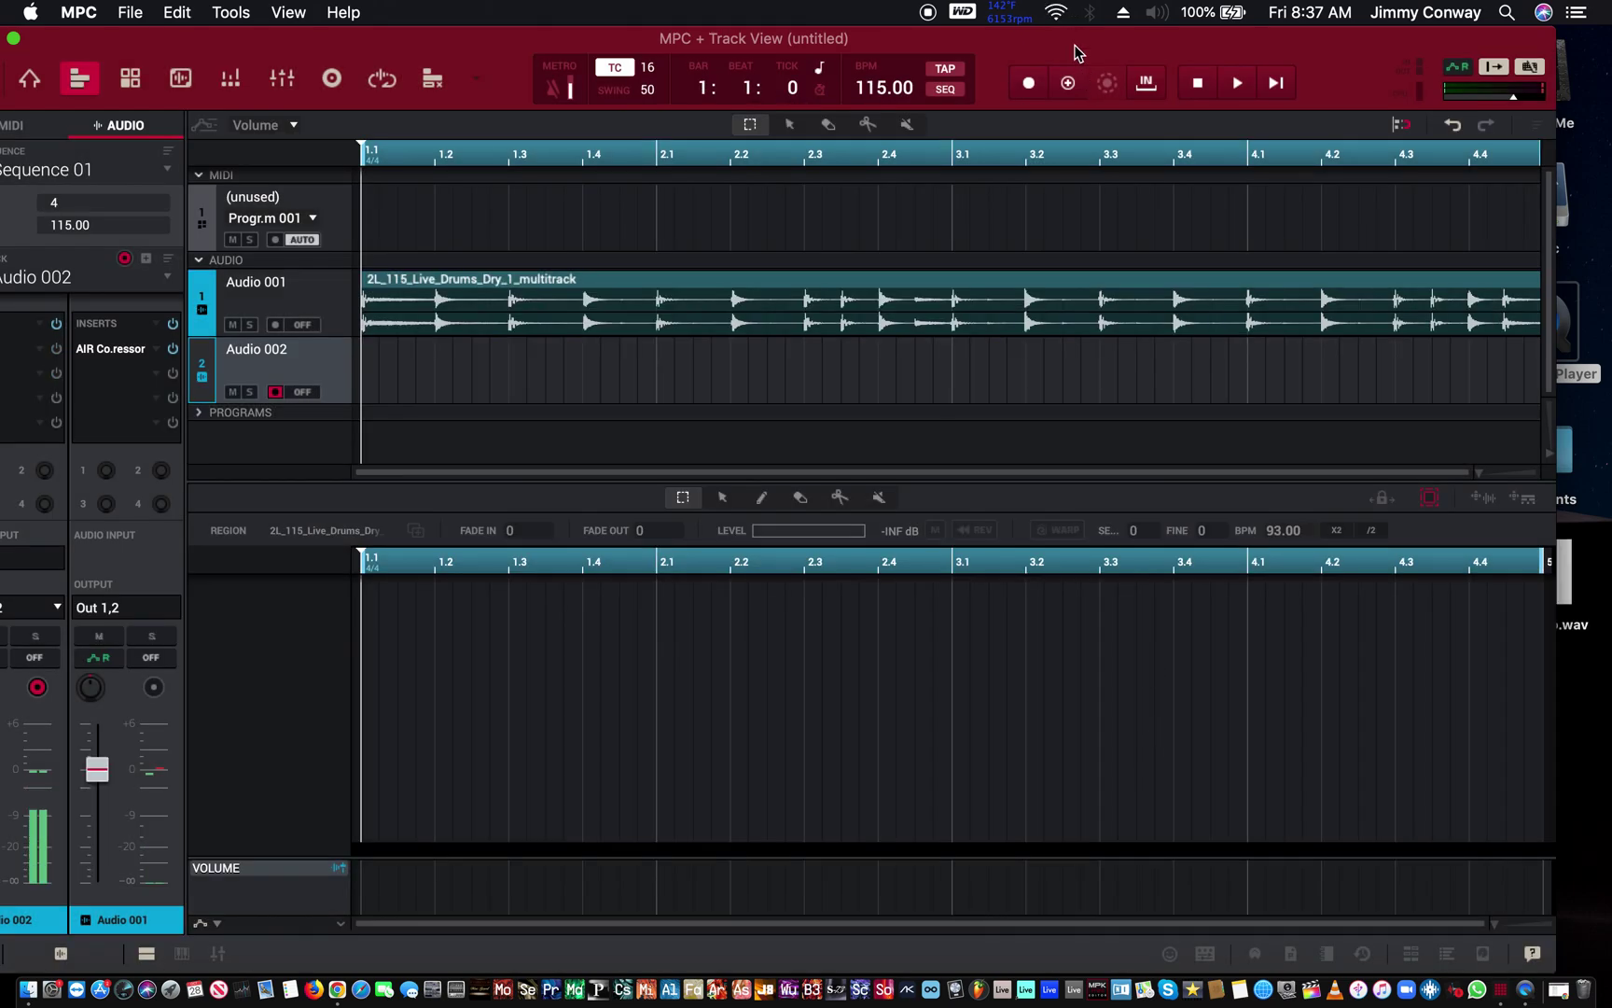
Drag Rock Loop.wav from the Desktop onto the Audio 002 lane and zoom the timeline
{"action": "left_click_drag", "start_coordinate": [1062, 91], "coordinate": [1042, 19]}
{"action": "mouse_move", "coordinate": [1556, 593]}
{"action": "left_click_drag", "start_coordinate": [1550, 586], "coordinate": [338, 383]}
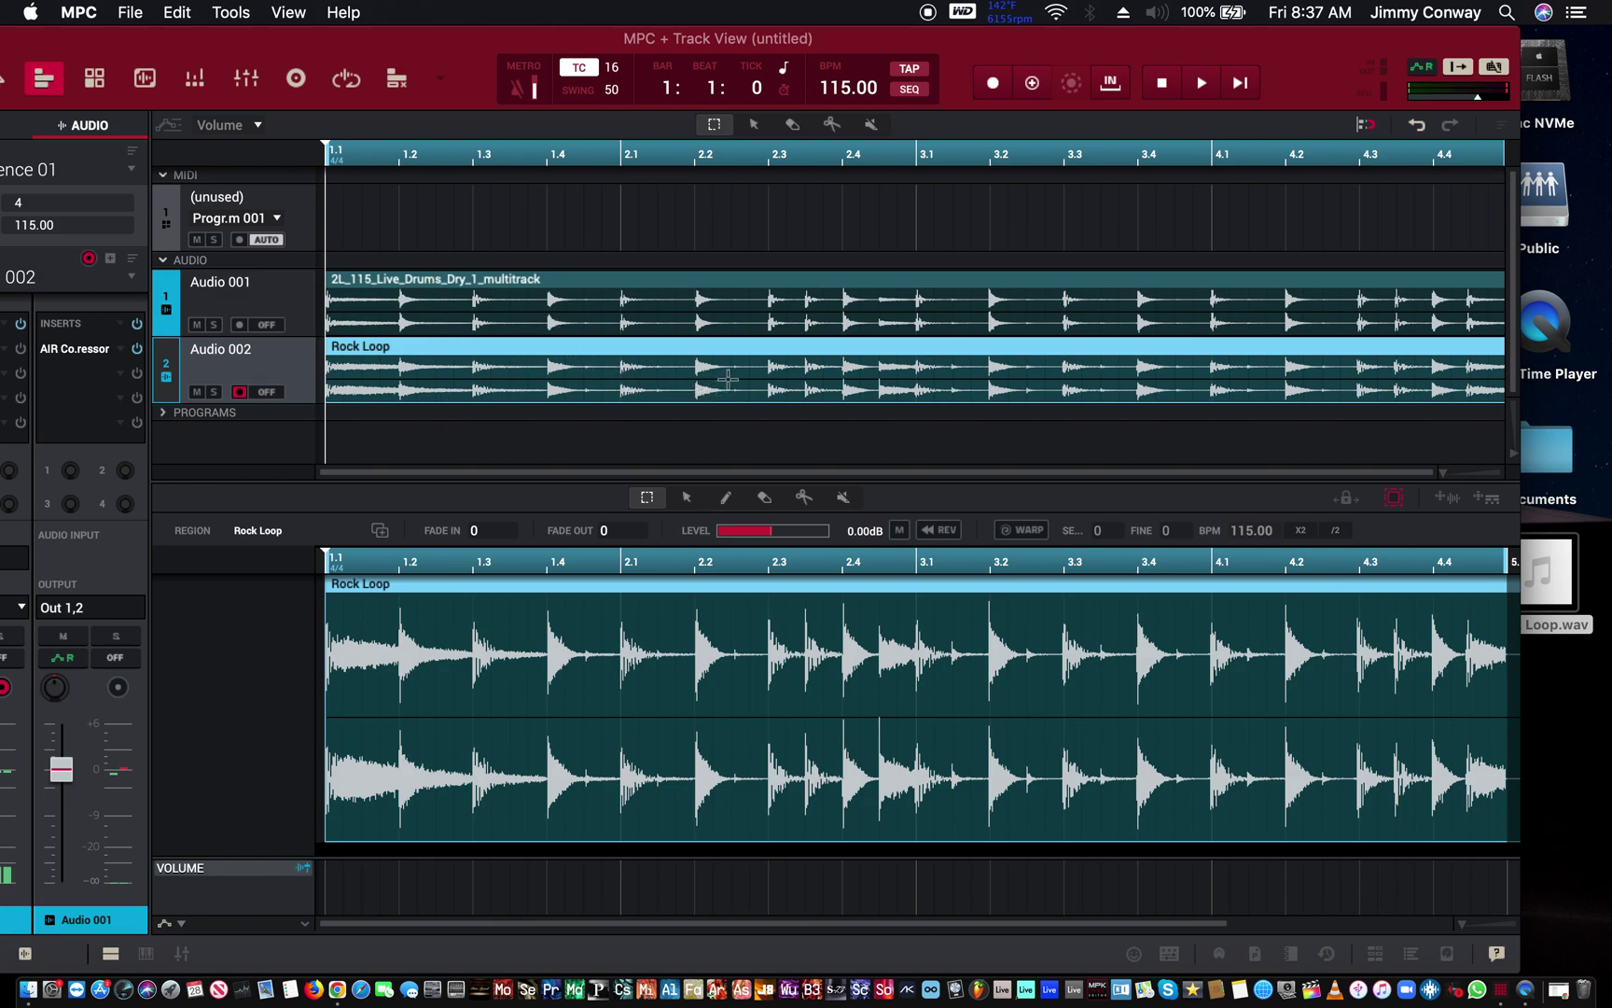
{"action": "left_click_drag", "start_coordinate": [593, 146], "coordinate": [565, 172]}
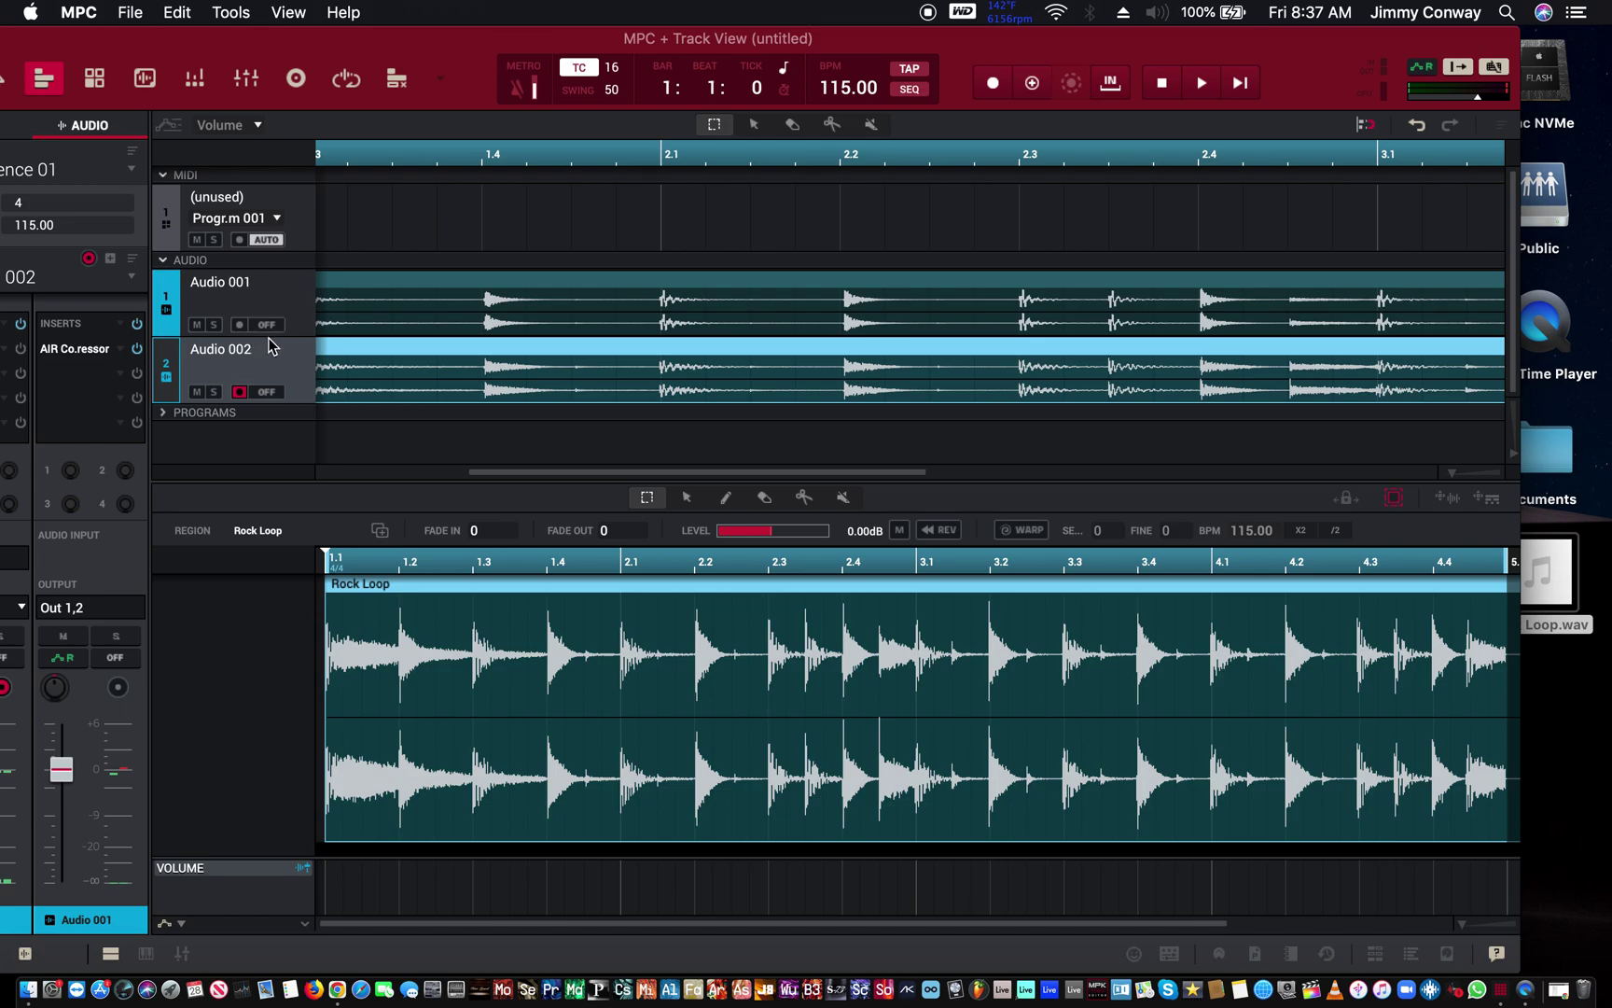
{"action": "left_click_drag", "start_coordinate": [186, 39], "coordinate": [260, 38]}
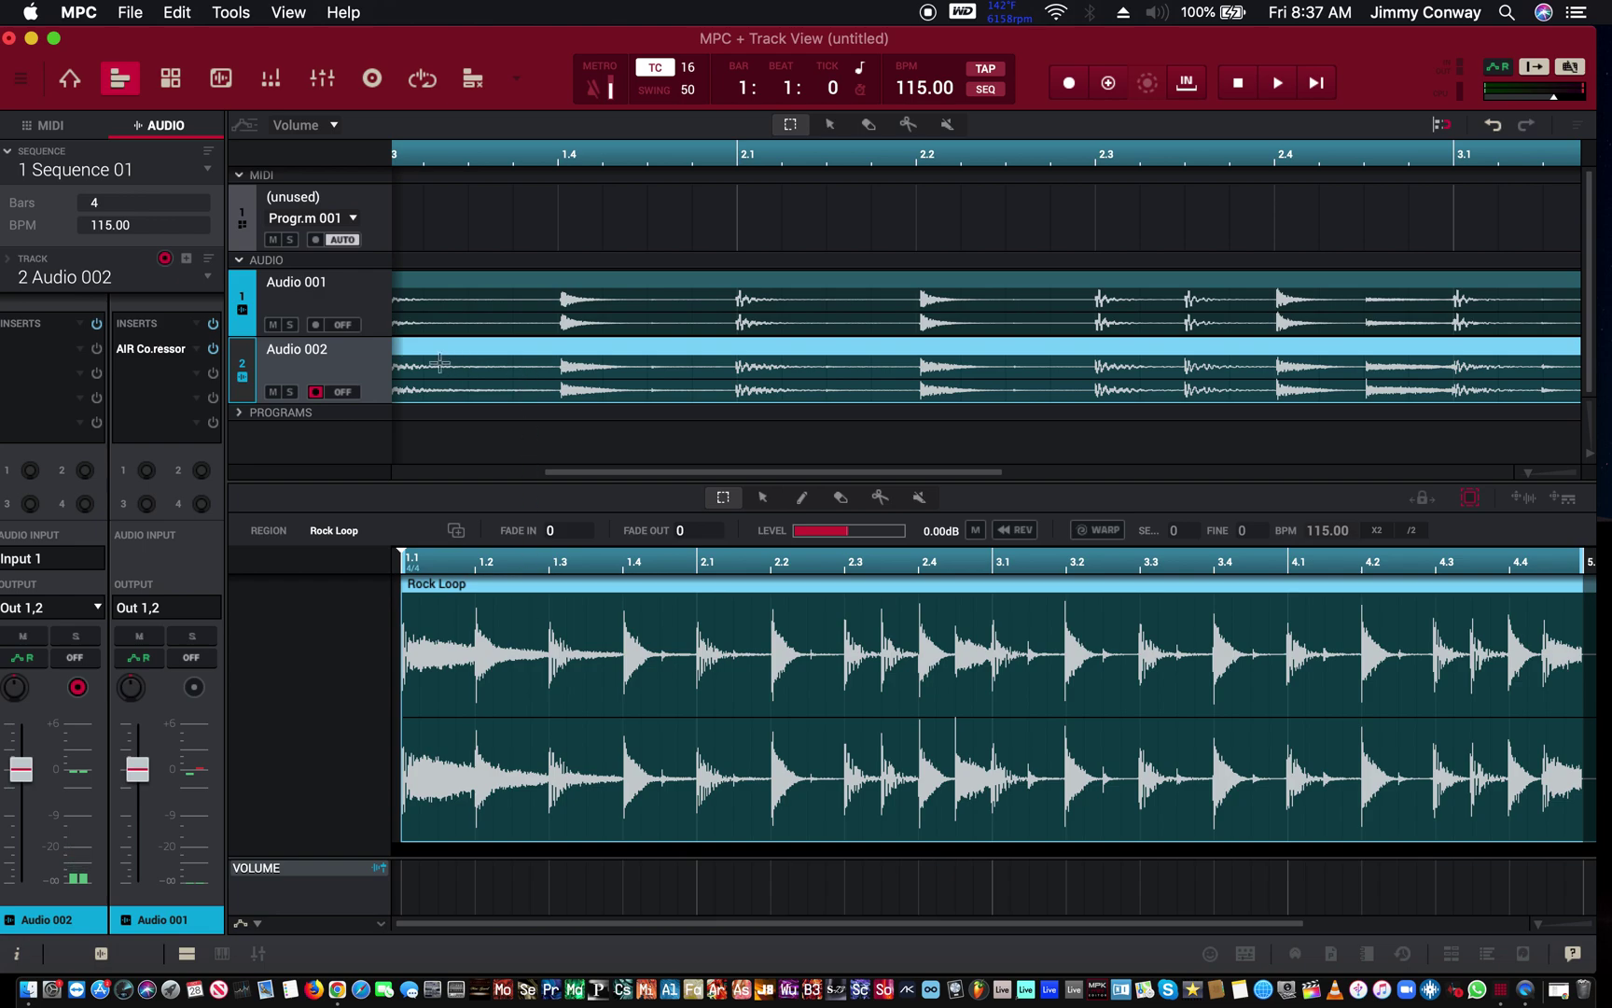
Deselect the Rock Loop region, make Audio 001 active and start playback
{"action": "left_click", "coordinate": [362, 364]}
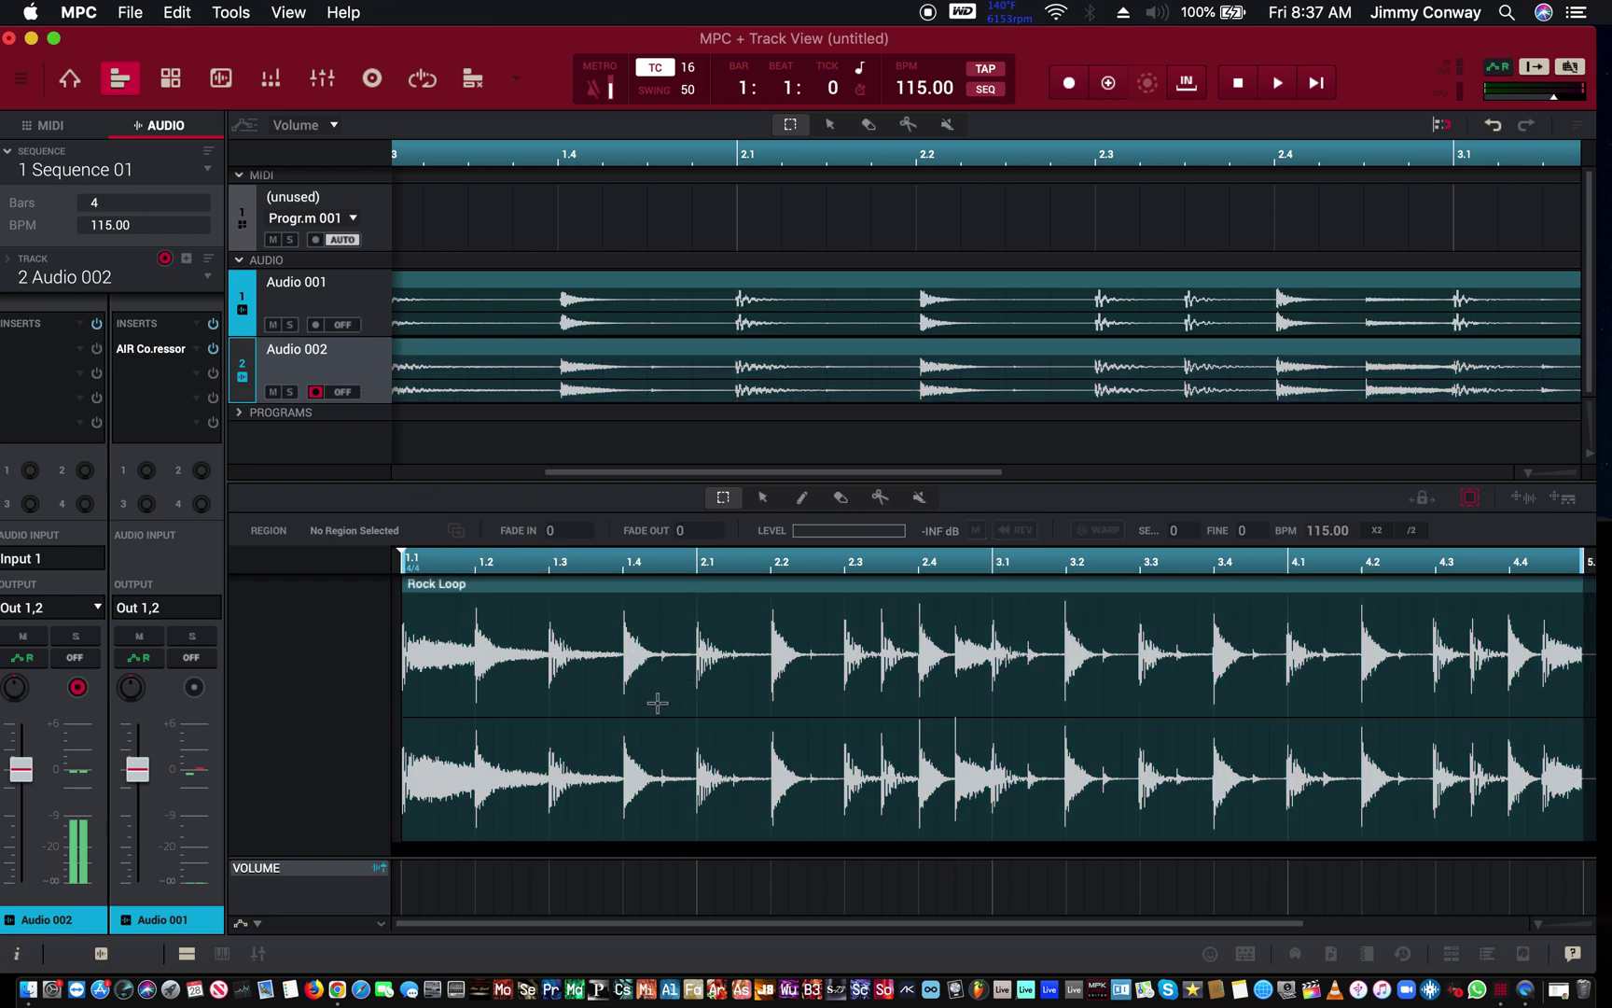
{"action": "left_click", "coordinate": [341, 281]}
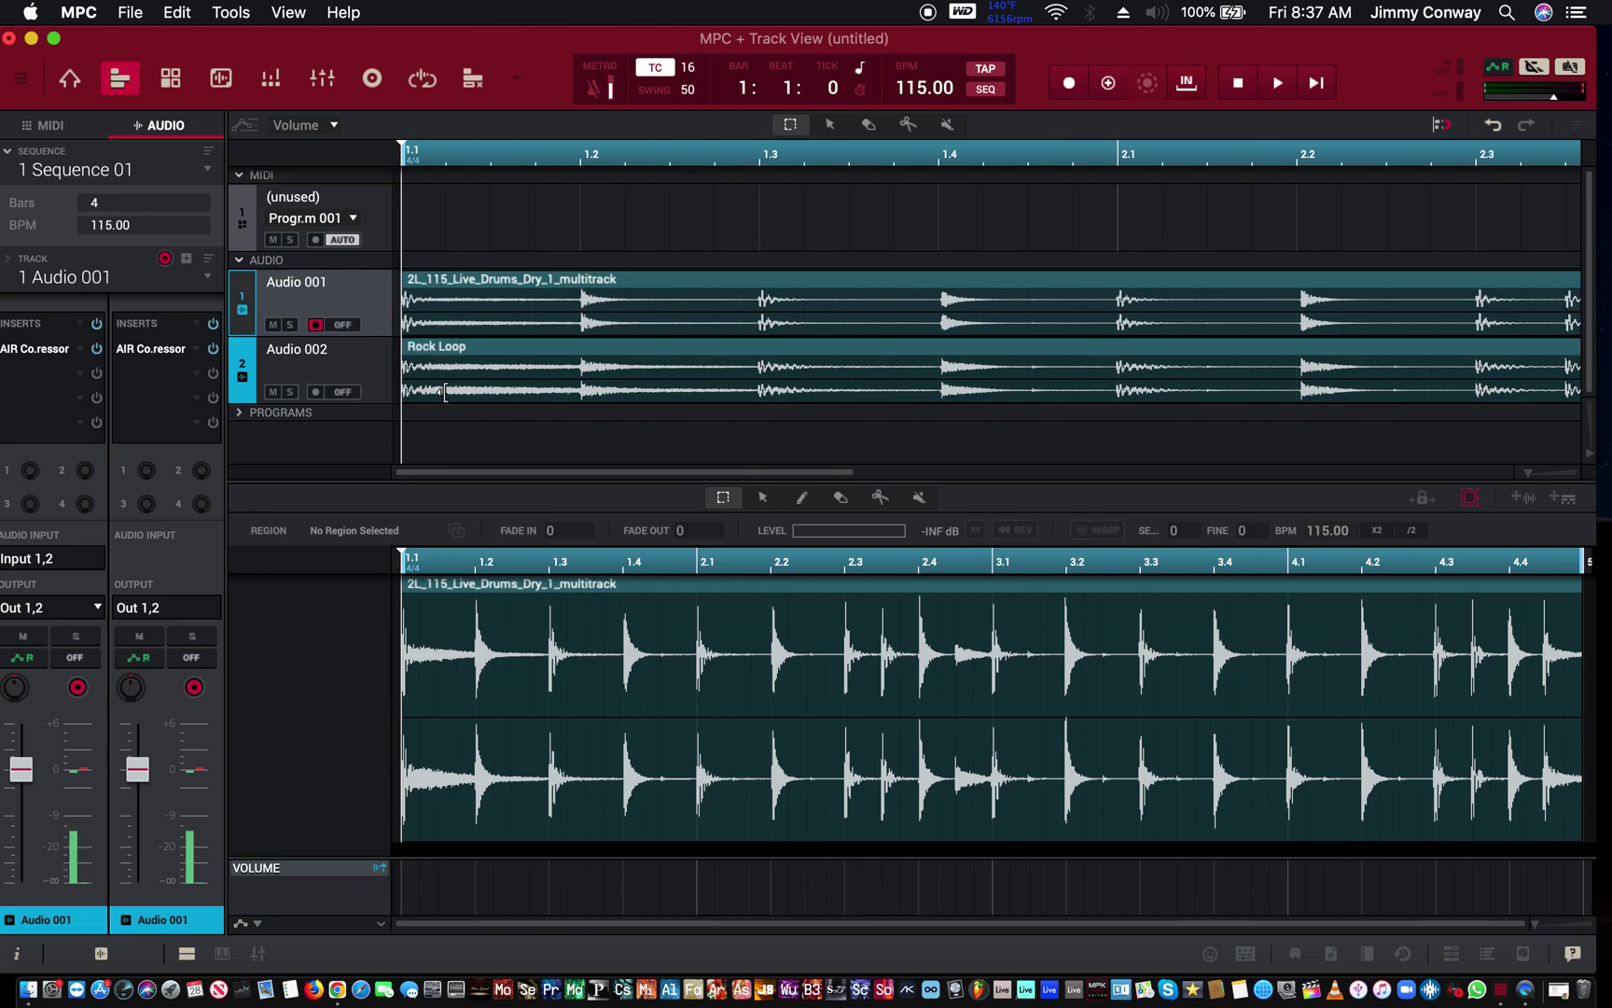
{"action": "key", "text": "space"}
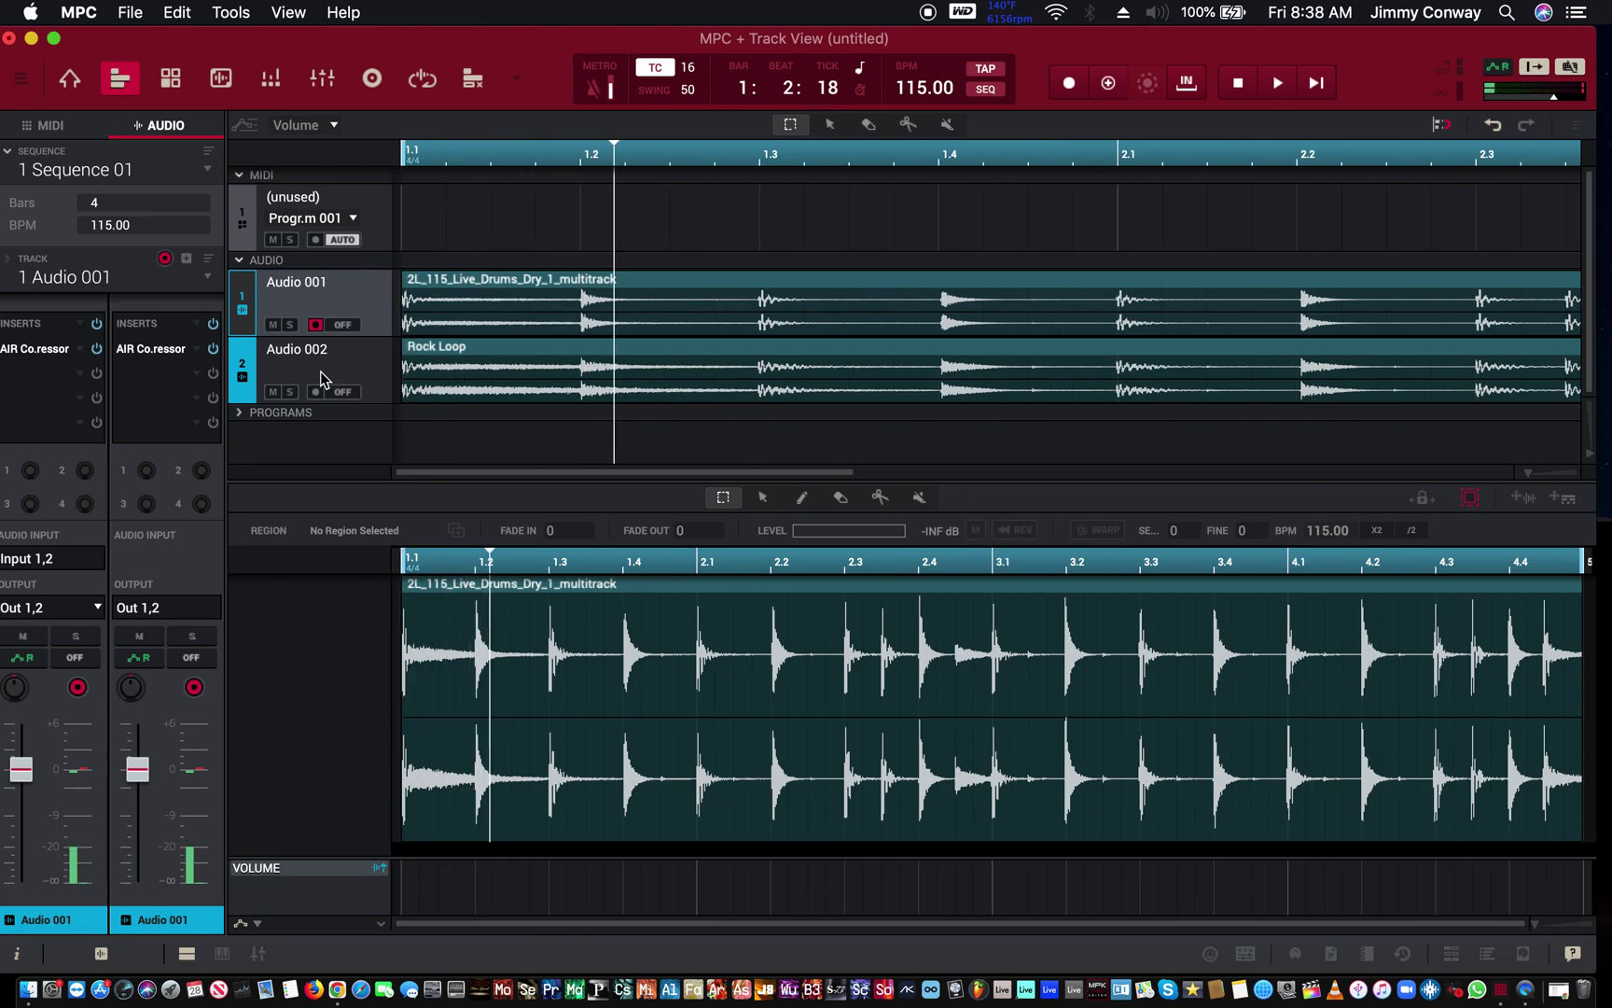
Compare by soloing Audio 002 then Audio 001, stop, and select the original drum clip
{"action": "left_click", "coordinate": [290, 392]}
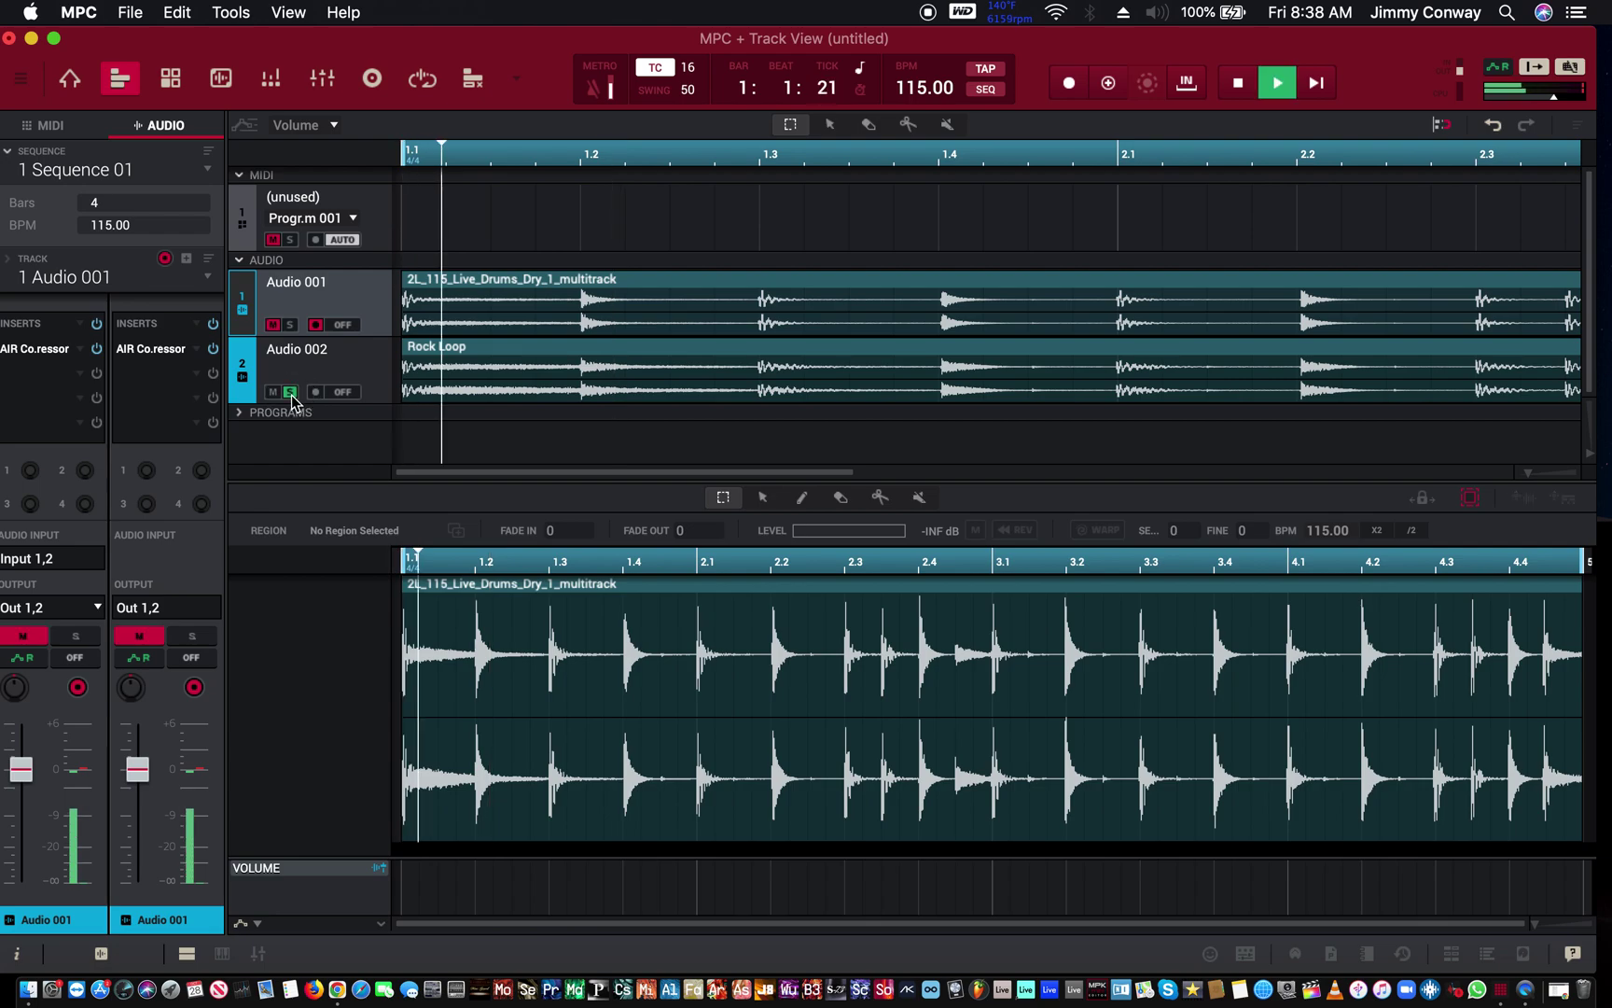
{"action": "left_click", "coordinate": [291, 324]}
{"action": "left_click", "coordinate": [290, 323]}
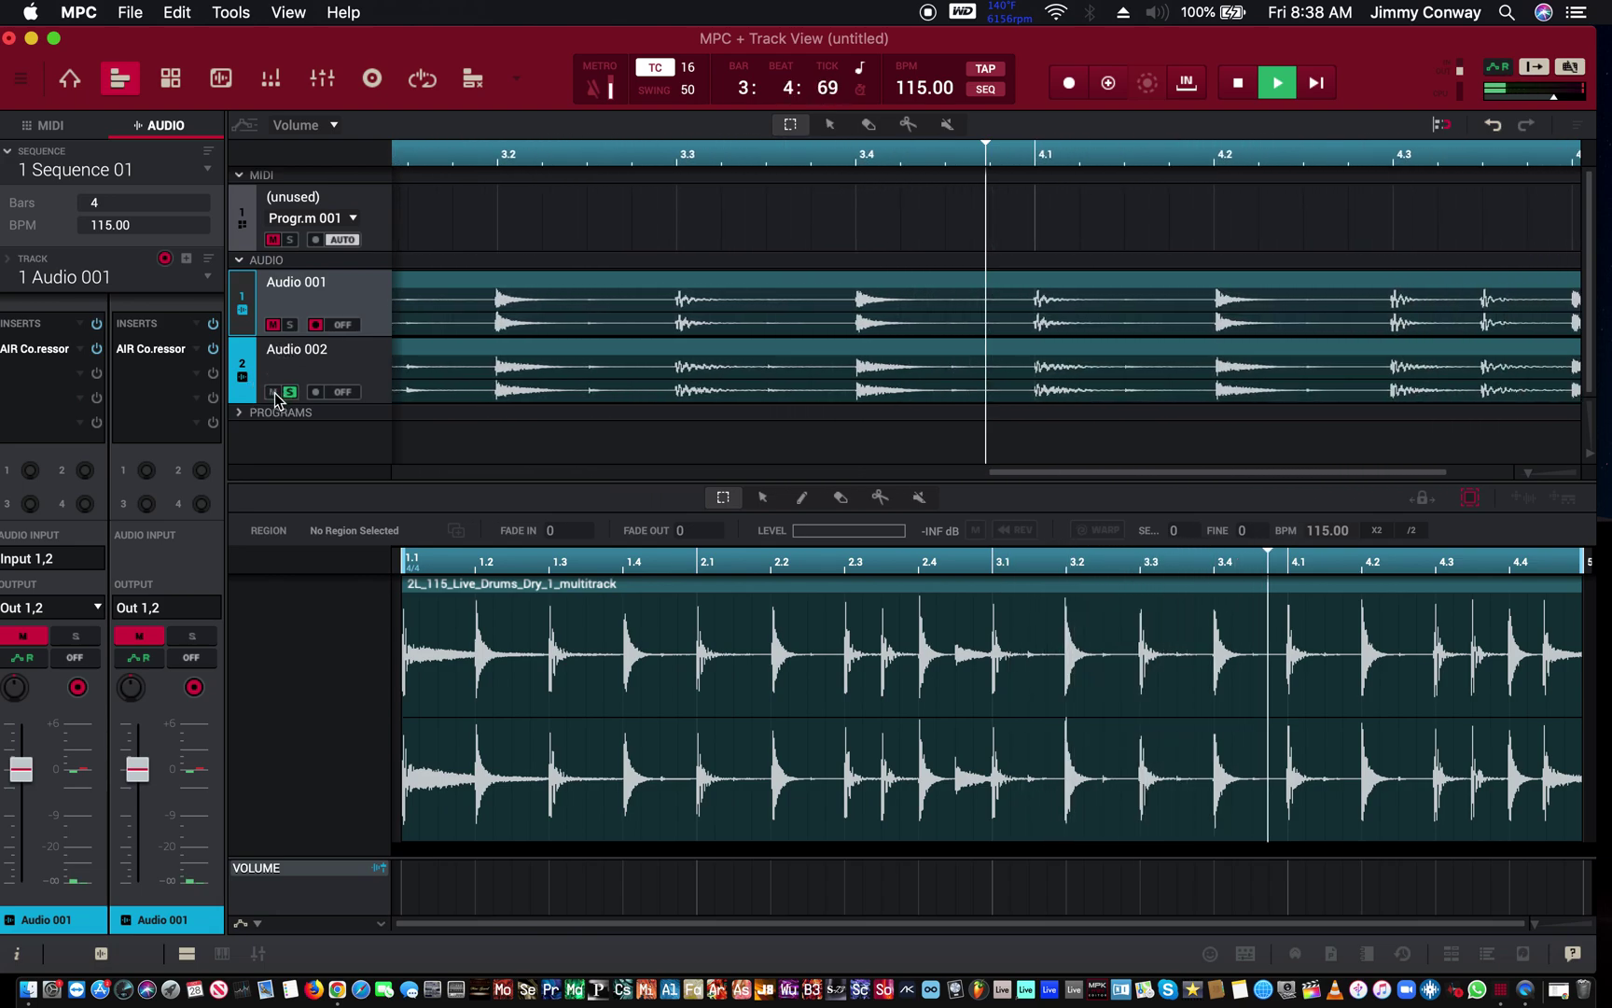
{"action": "left_click", "coordinate": [291, 324]}
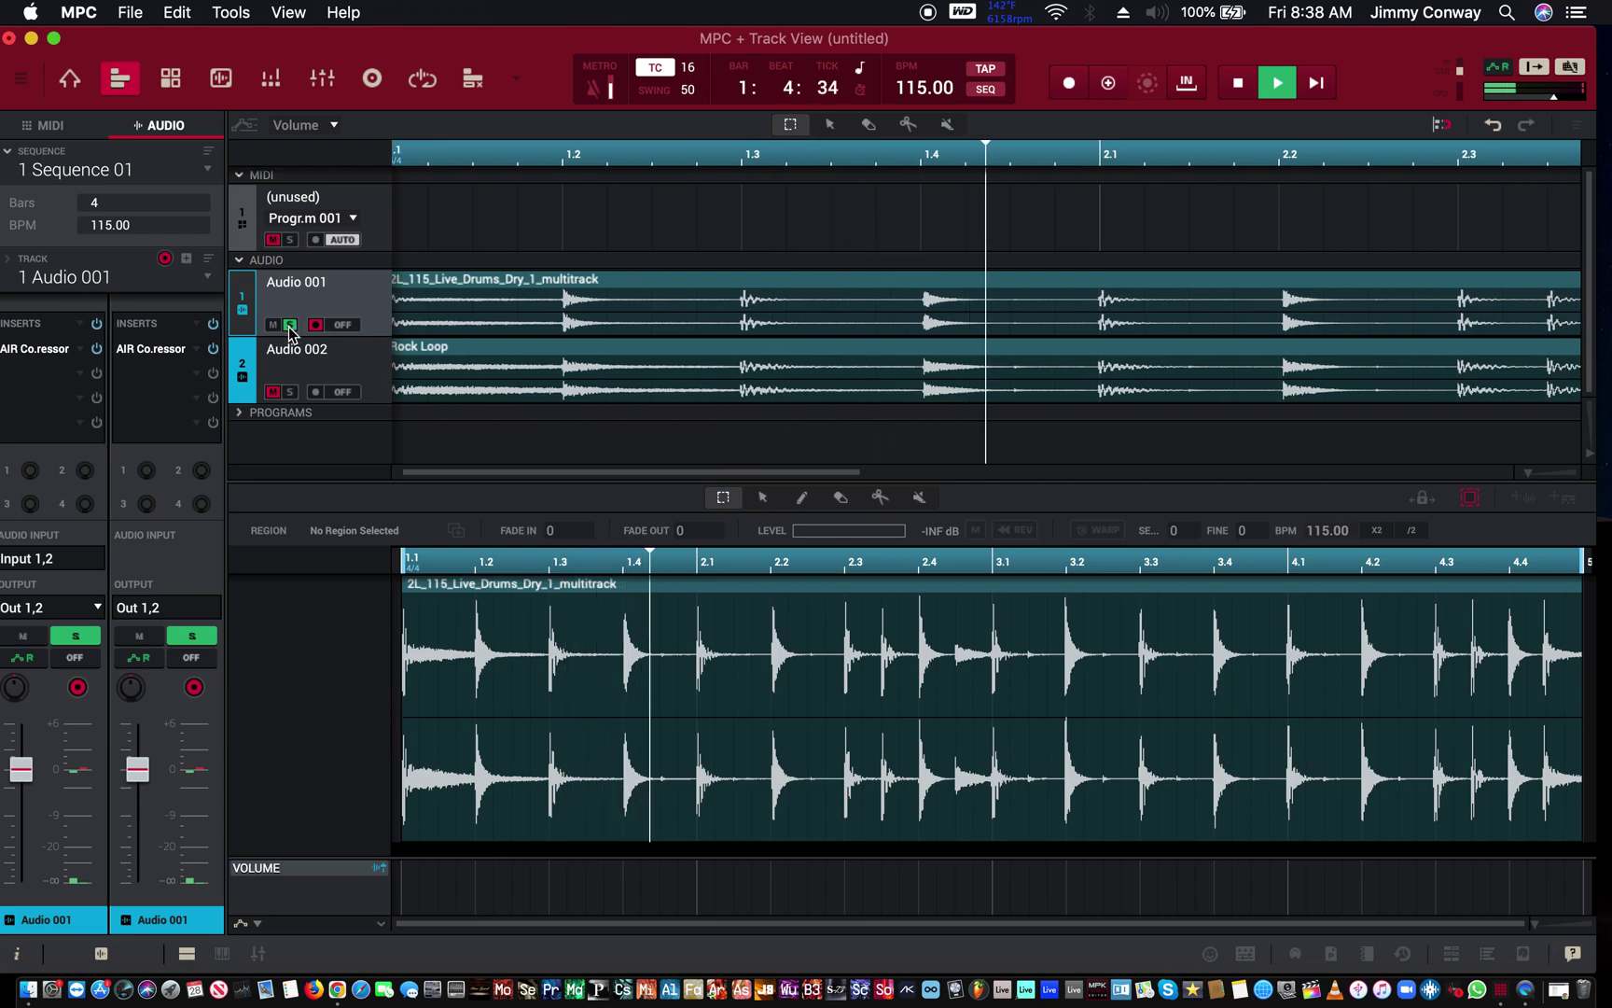
{"action": "key", "text": "space"}
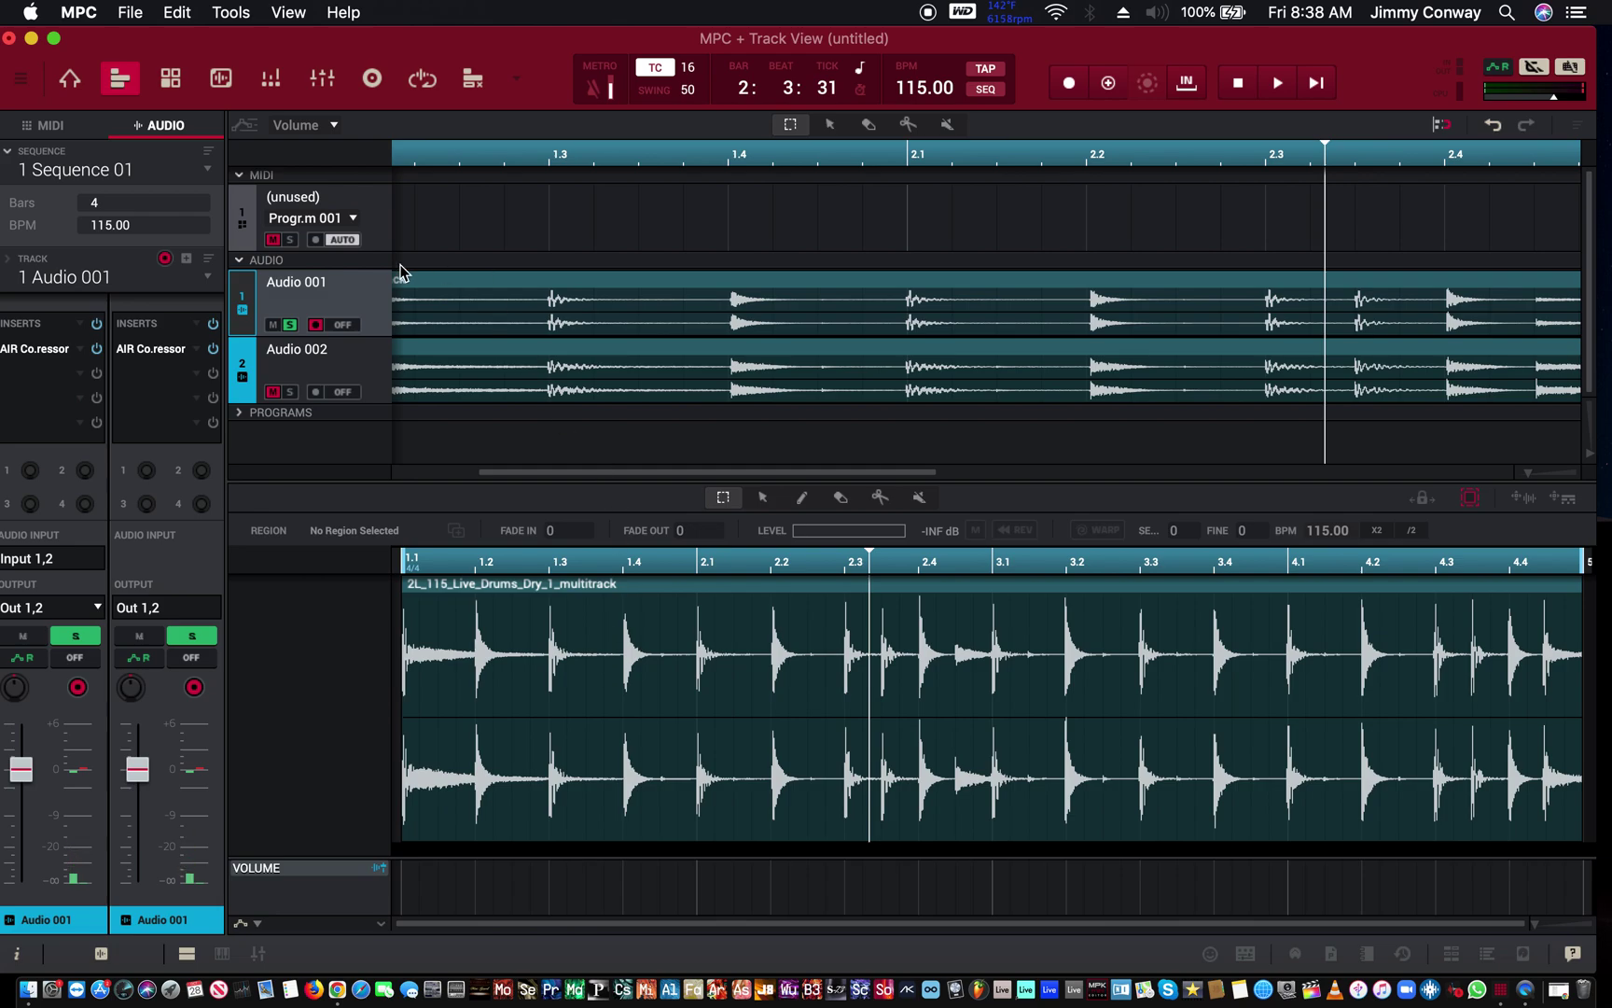
{"action": "scroll", "coordinate": [504, 311], "scroll_direction": "left", "scroll_amount": 5}
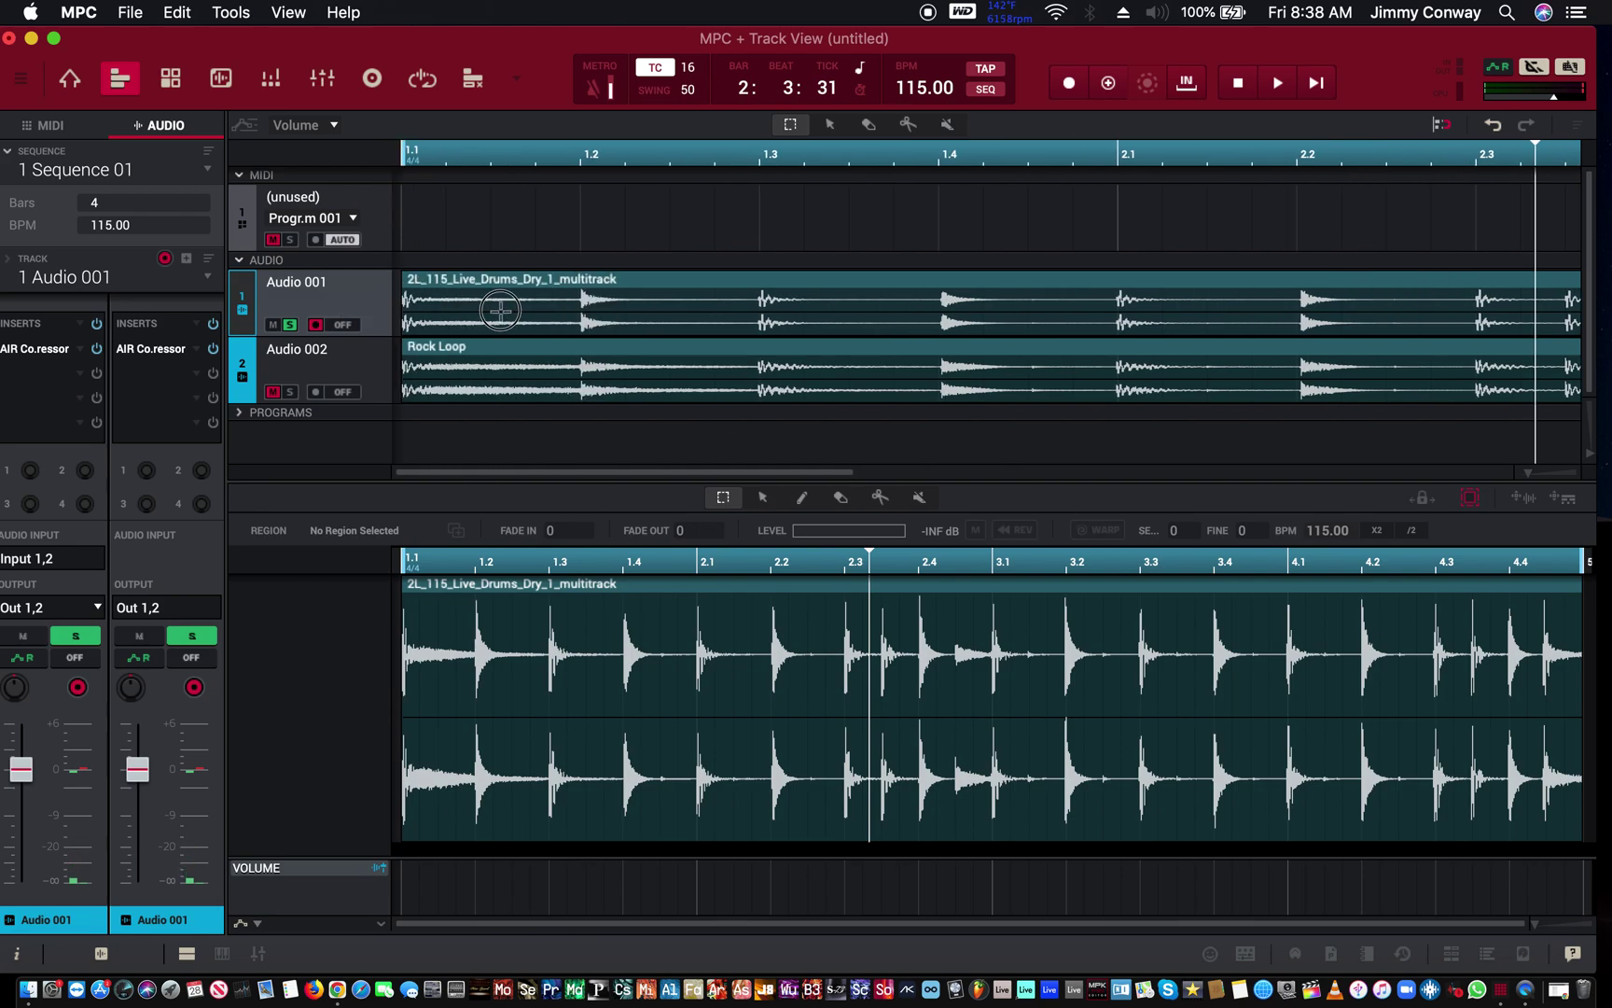
{"action": "left_click", "coordinate": [456, 281]}
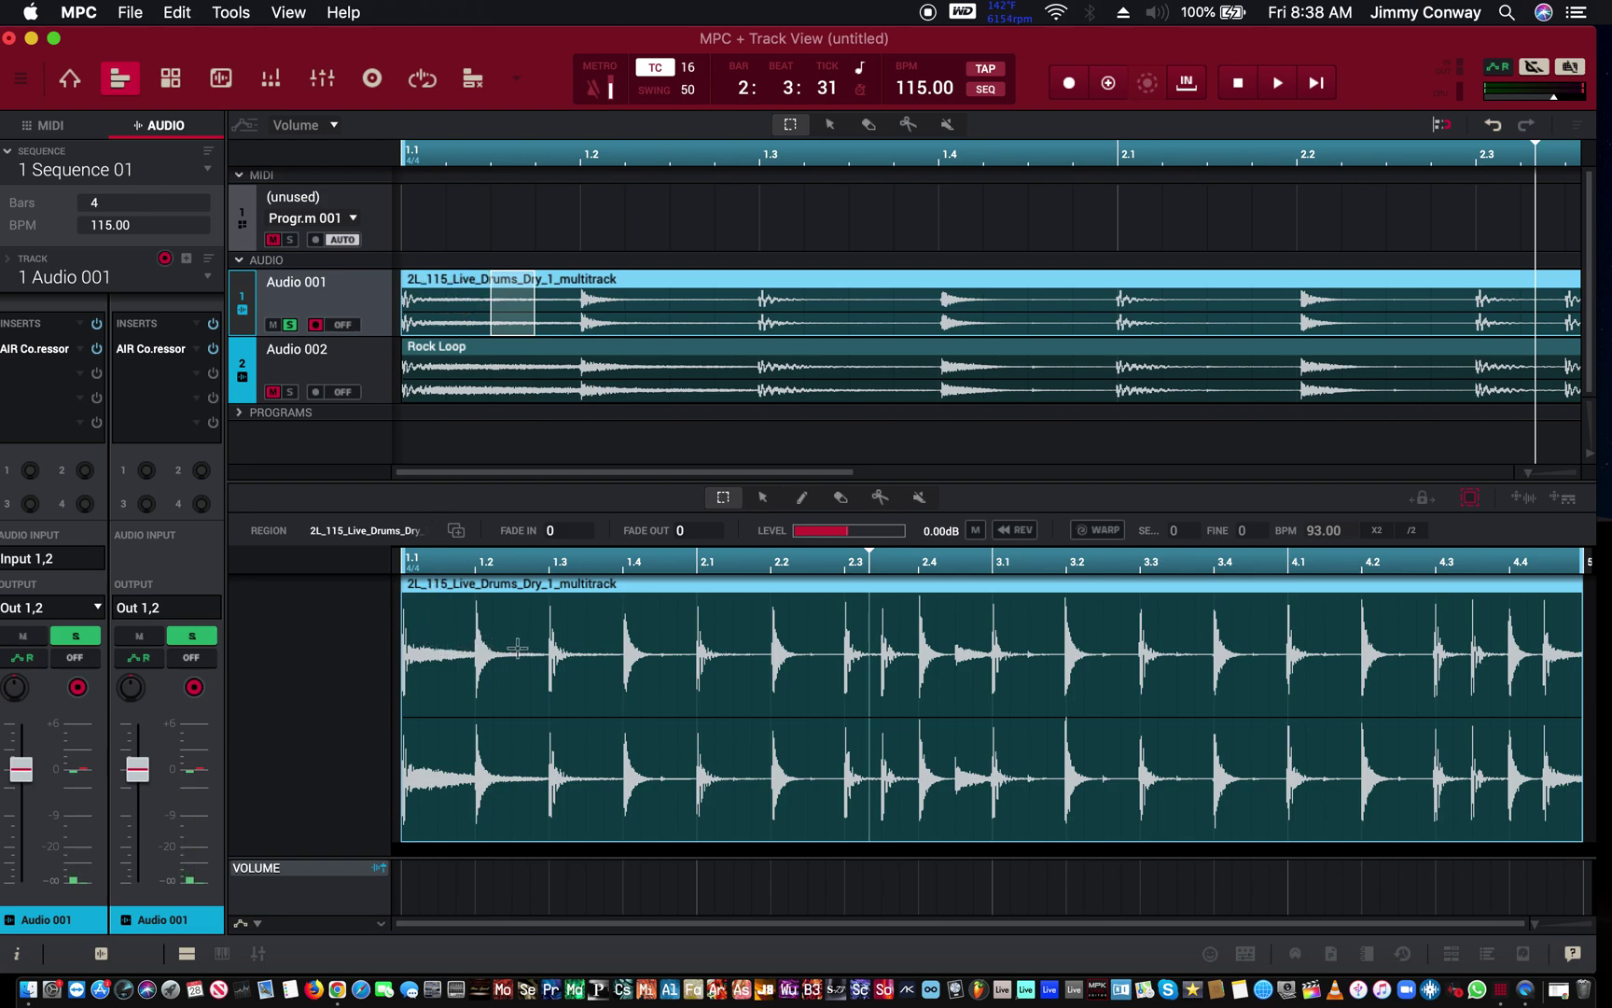
Select the Rock Loop clip on Audio 002 and play the loop through, then stop
{"action": "left_click", "coordinate": [448, 345]}
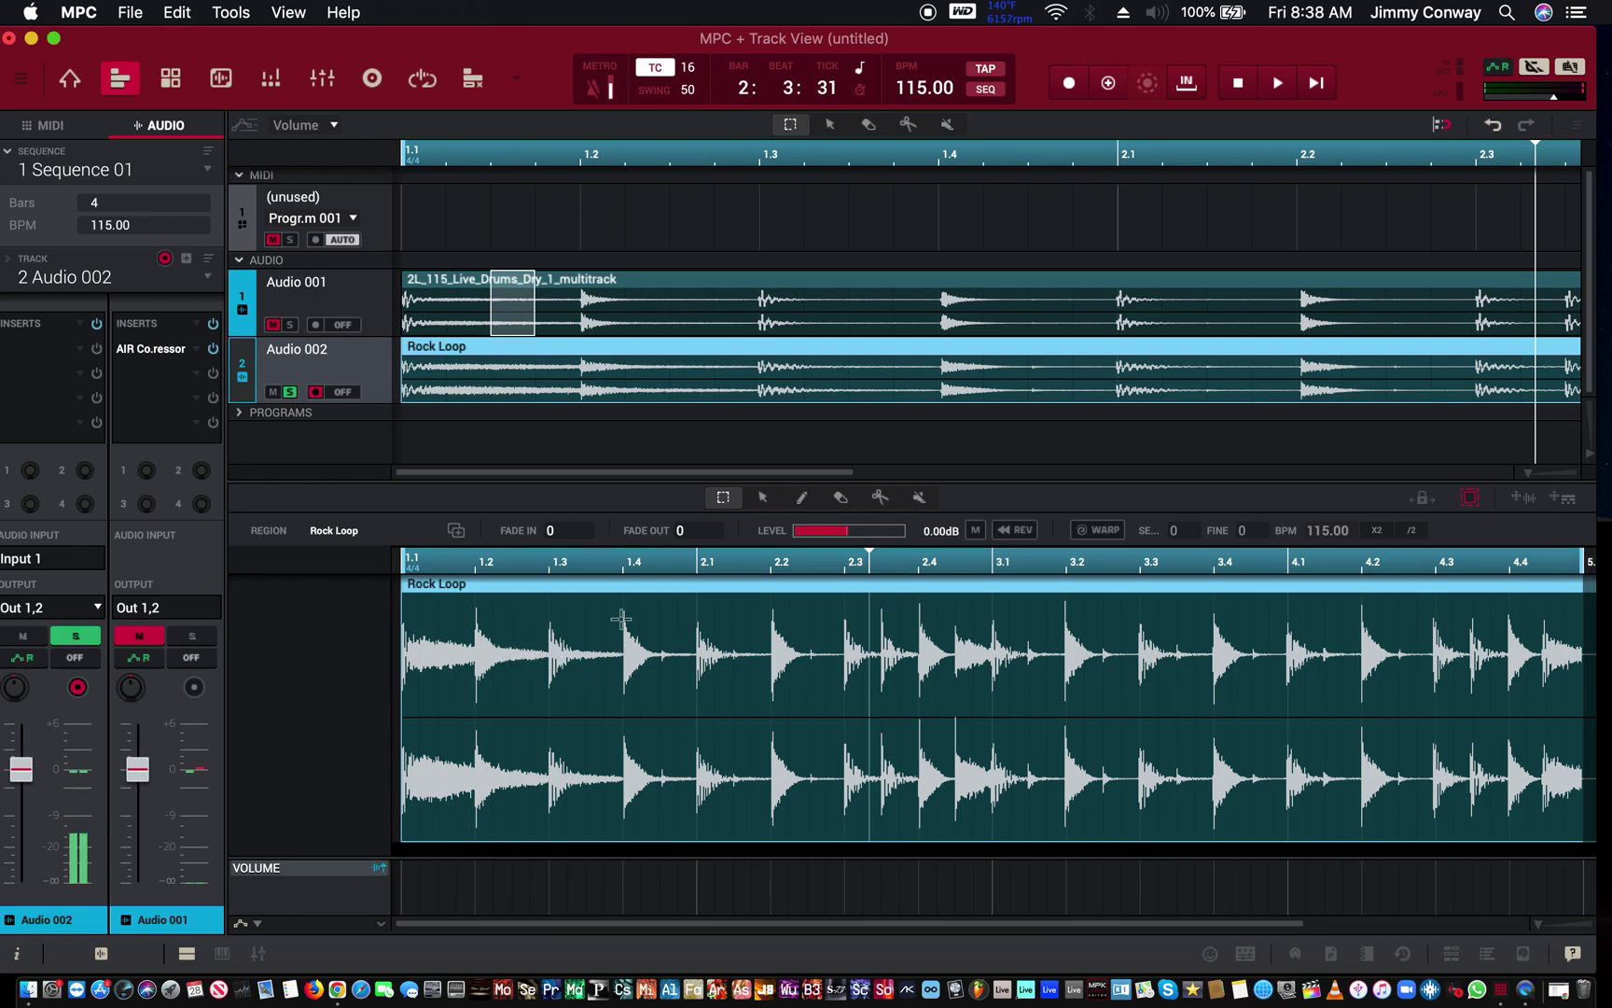
{"action": "key", "text": "space"}
{"action": "key", "text": "space"}
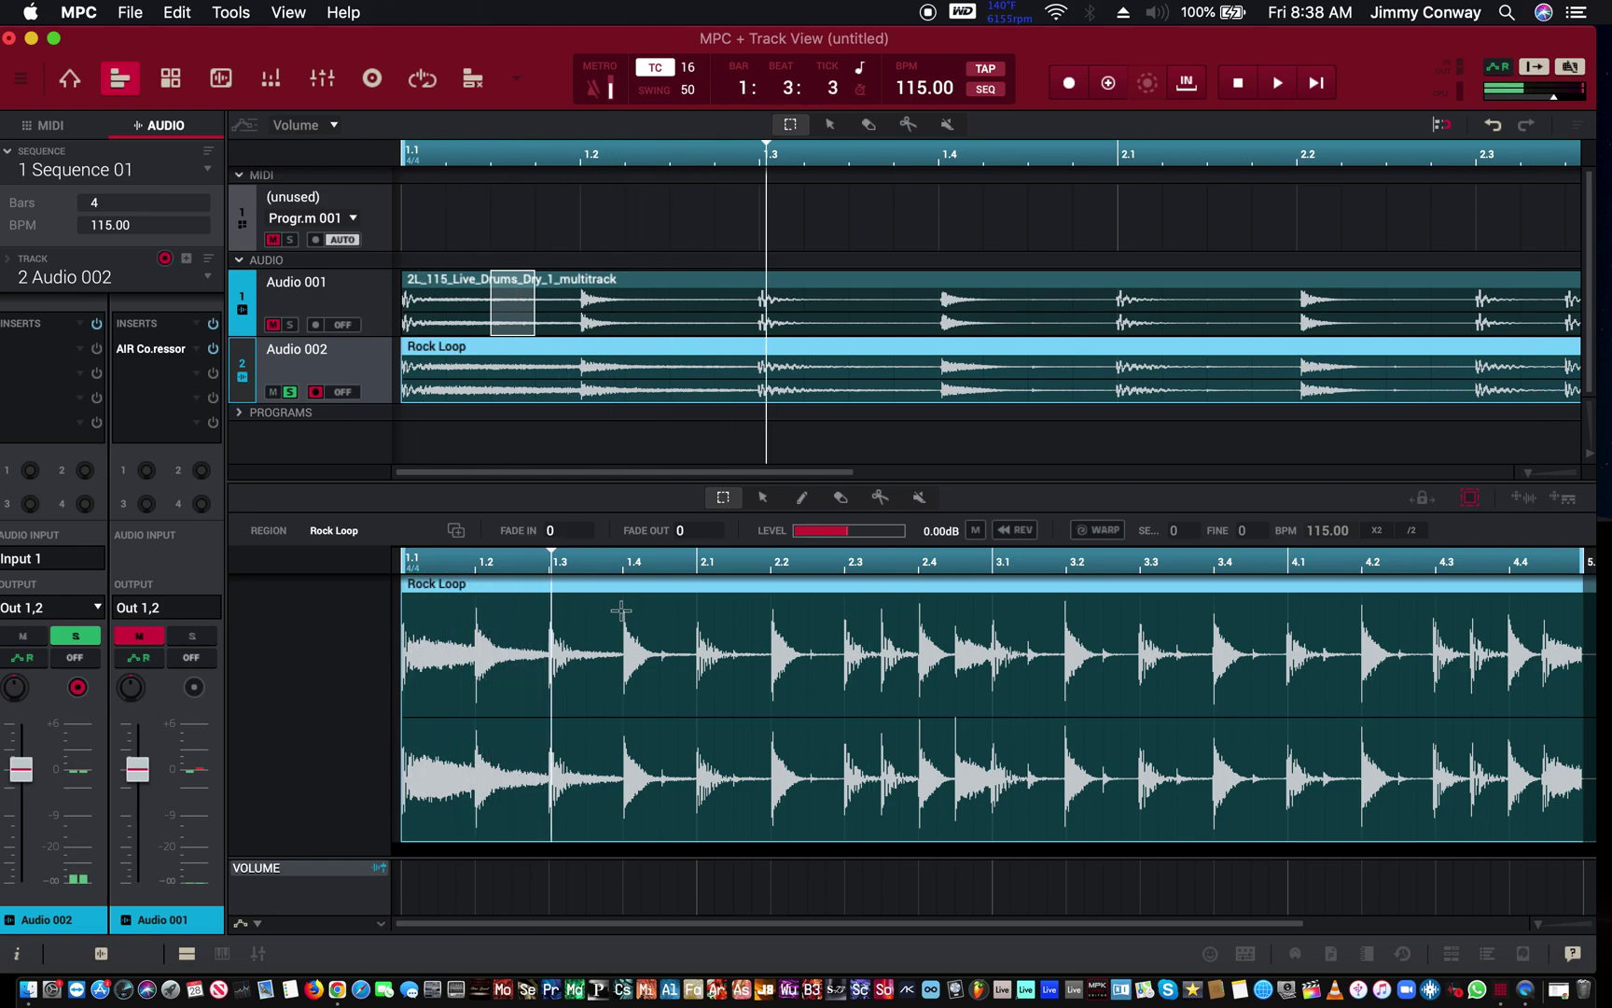
{"action": "scroll", "coordinate": [638, 611], "scroll_direction": "right", "scroll_amount": 5}
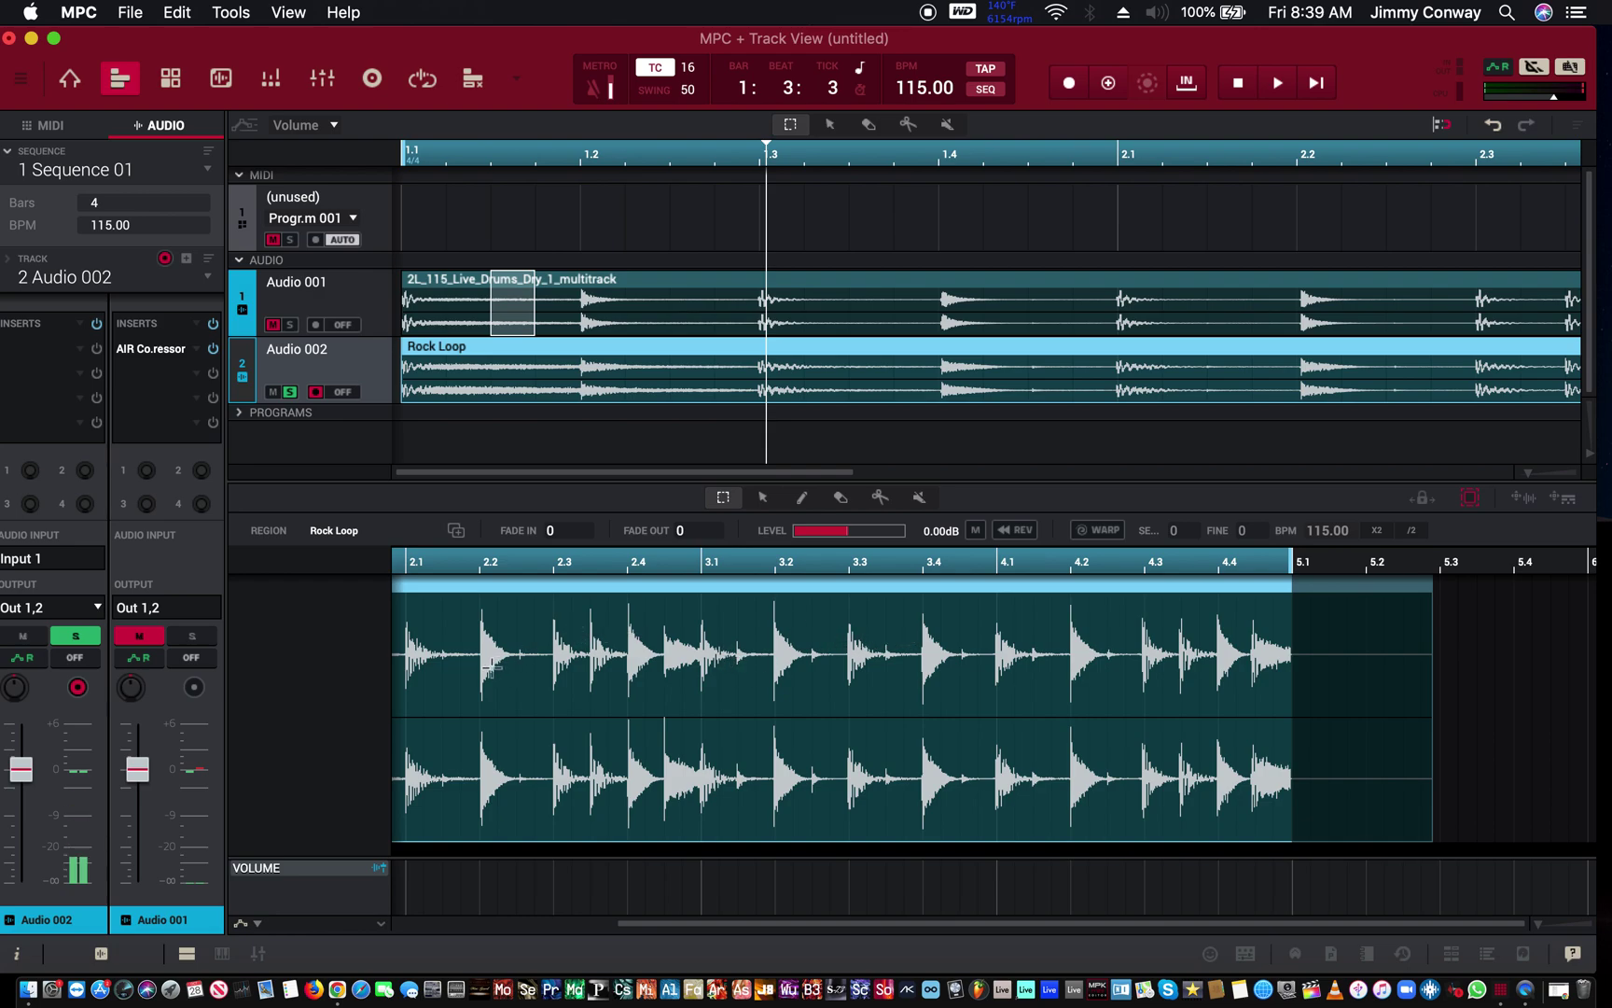
{"action": "key", "text": "space"}
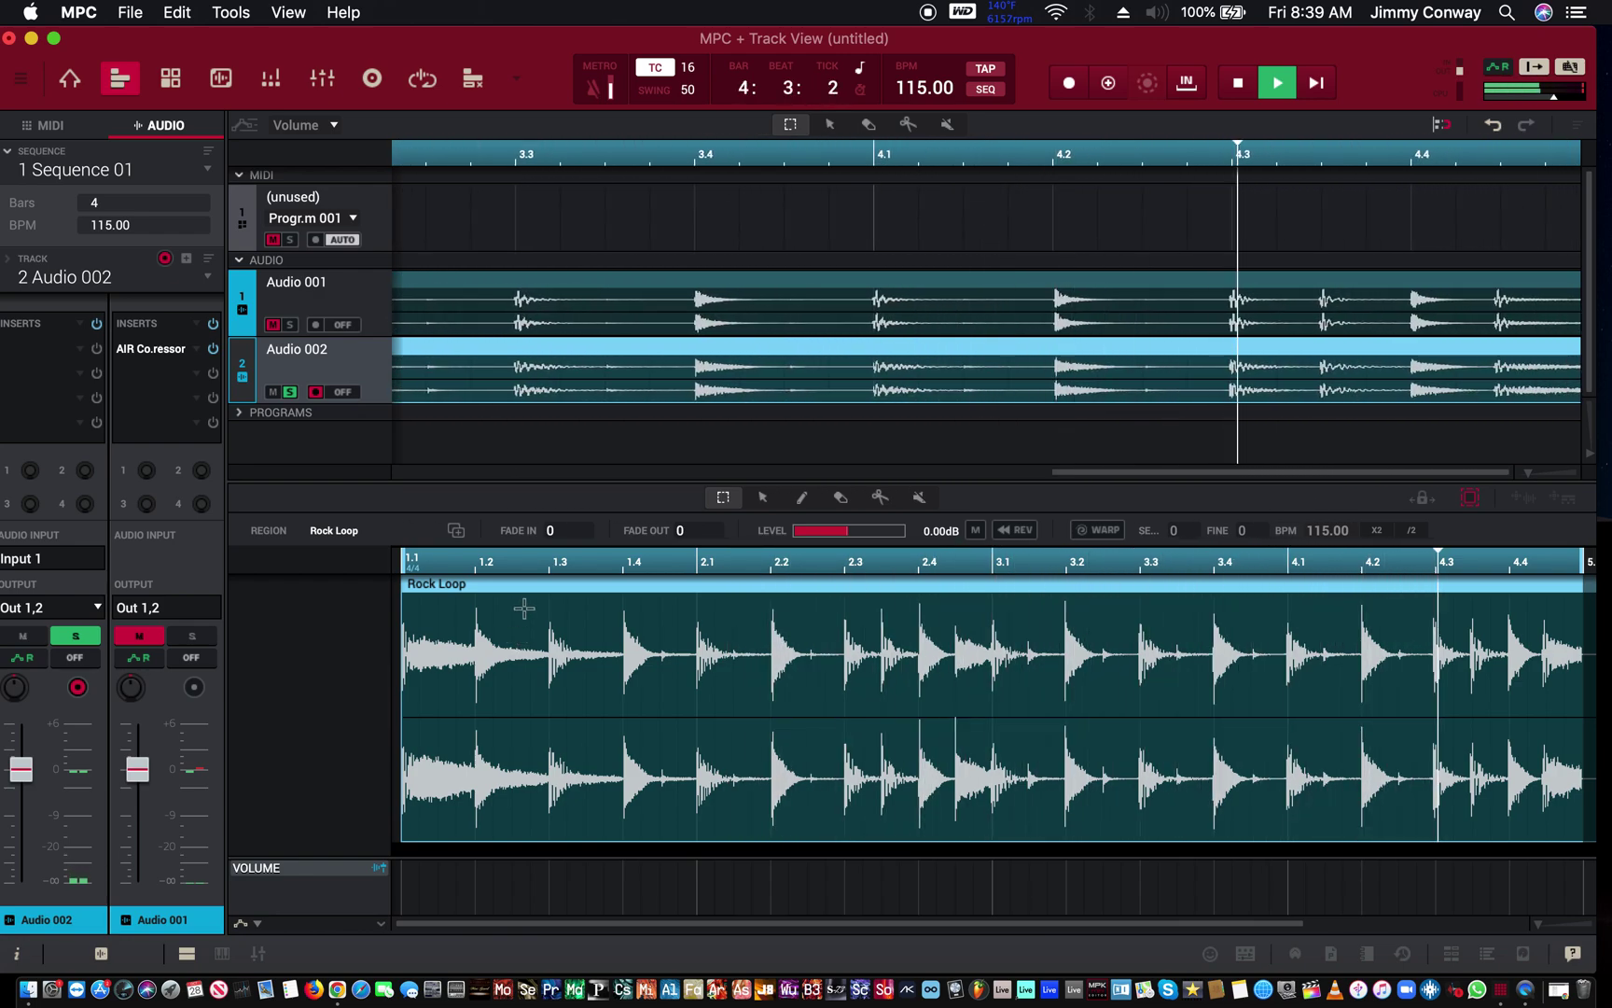
{"action": "key", "text": "space"}
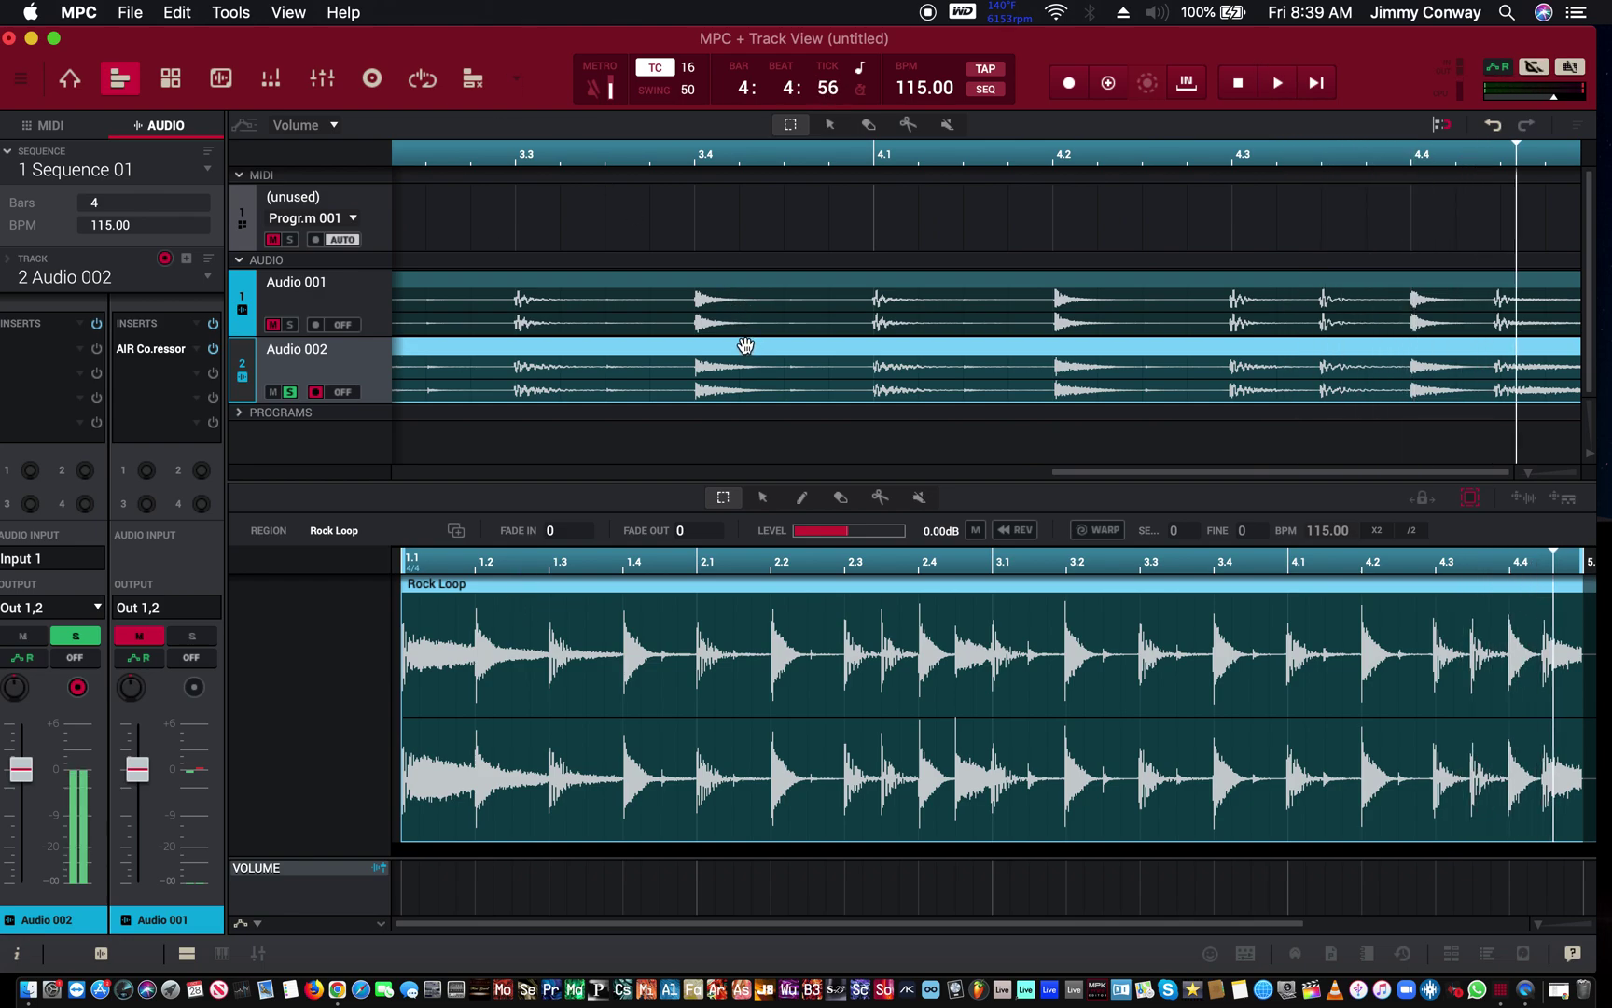
{"action": "scroll", "coordinate": [746, 348], "scroll_direction": "left", "scroll_amount": 2}
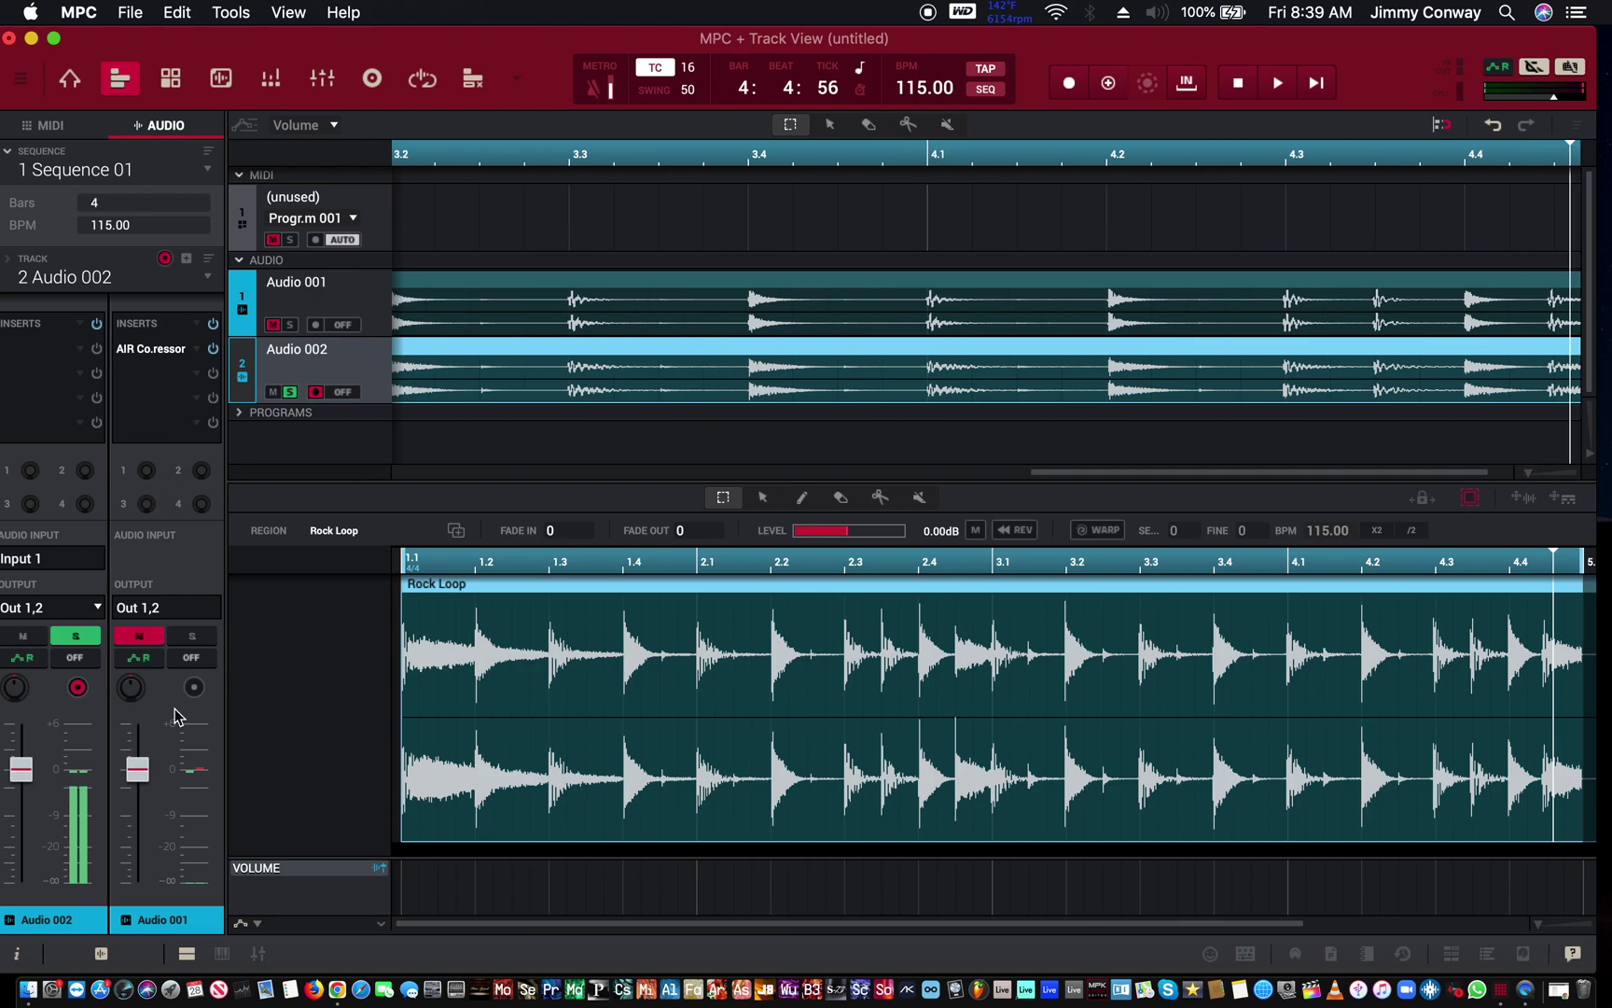
Mute the Rock Loop track on Audio 002 and clear its solo
{"action": "left_click", "coordinate": [273, 392]}
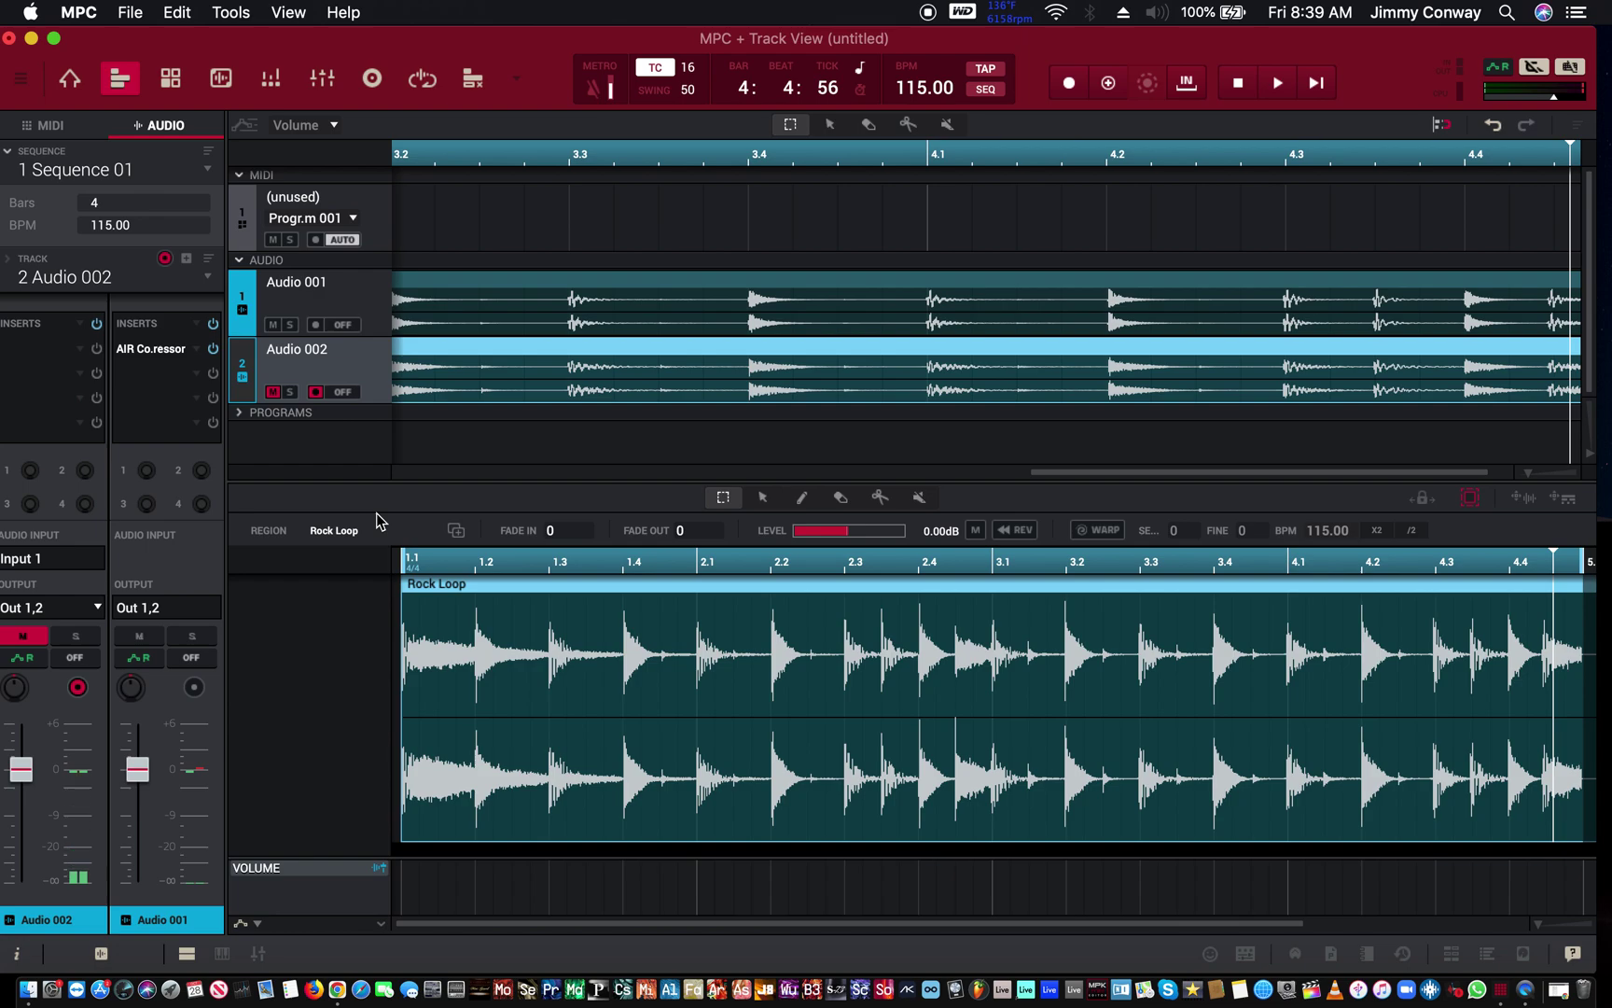
Quit MPC, choosing Don't Save for the changes
{"action": "left_click", "coordinate": [9, 41]}
{"action": "left_click", "coordinate": [720, 563]}
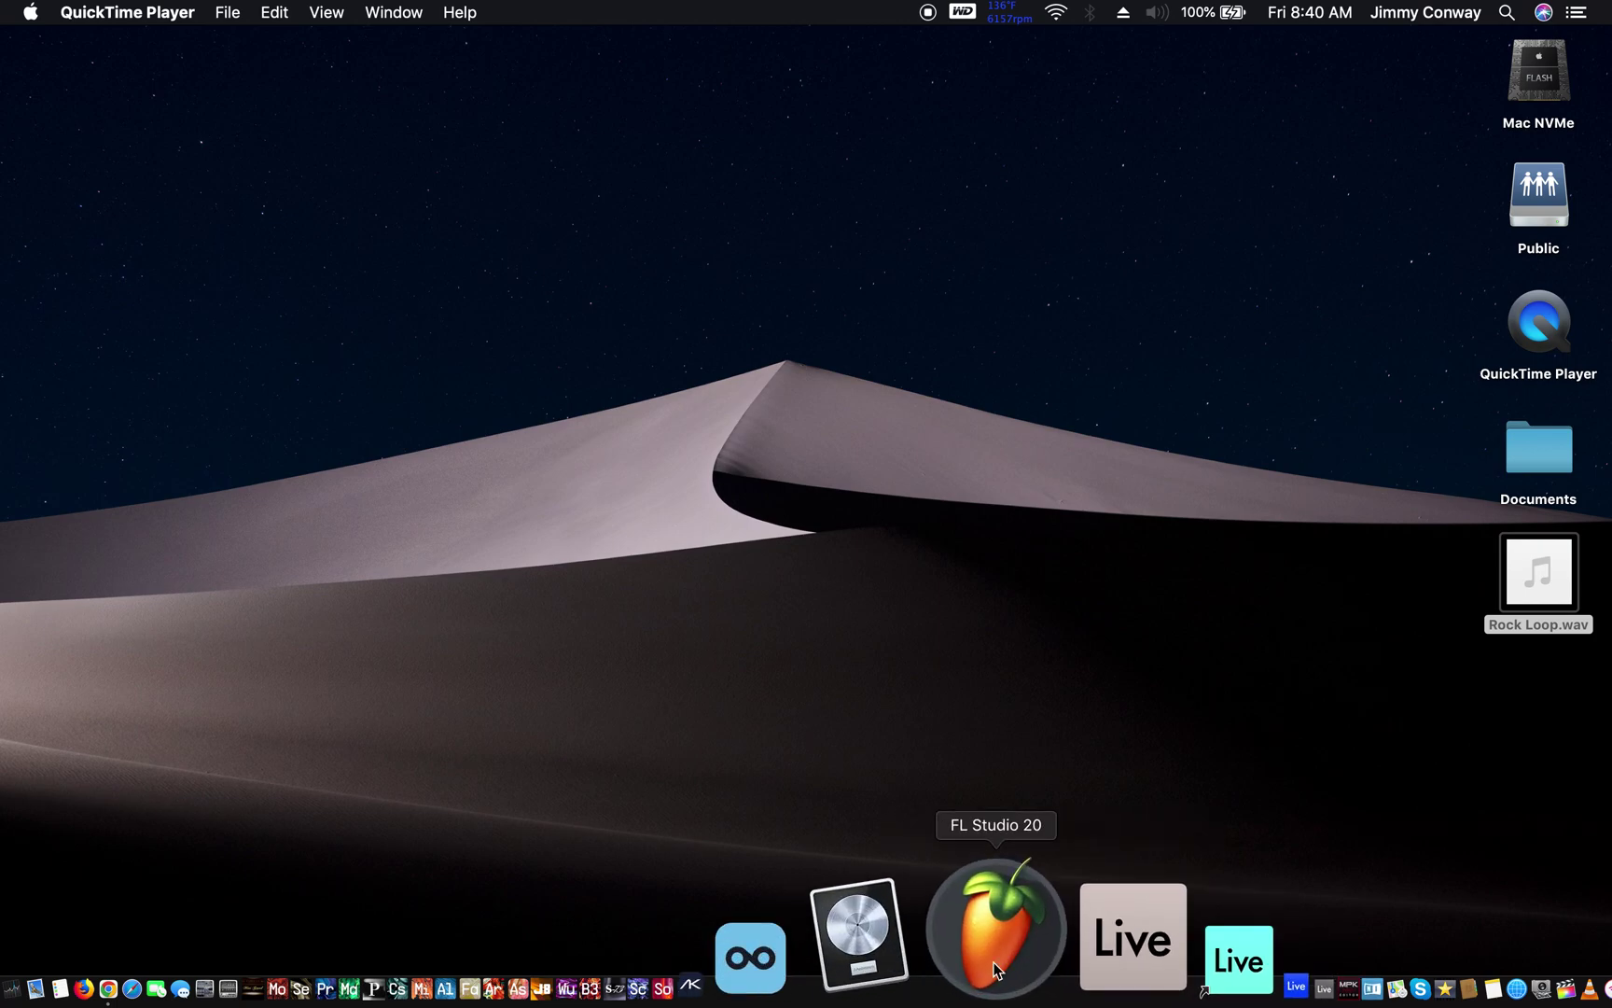
Launch Loopcloud from the Dock
{"action": "left_click", "coordinate": [939, 932]}
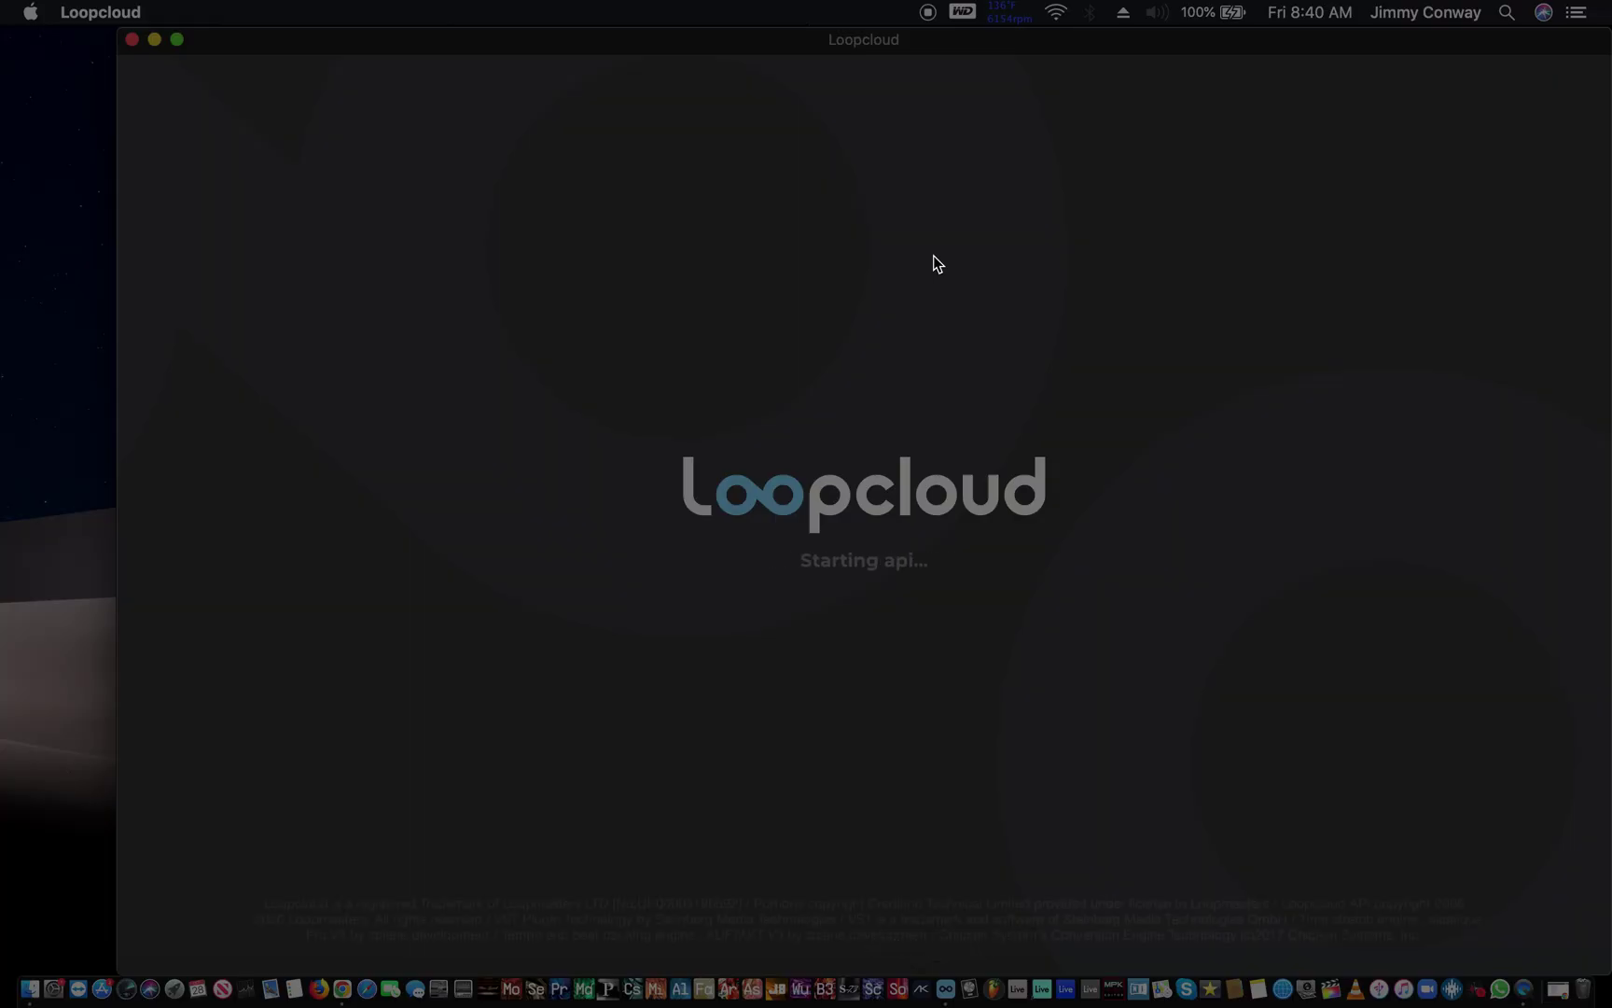